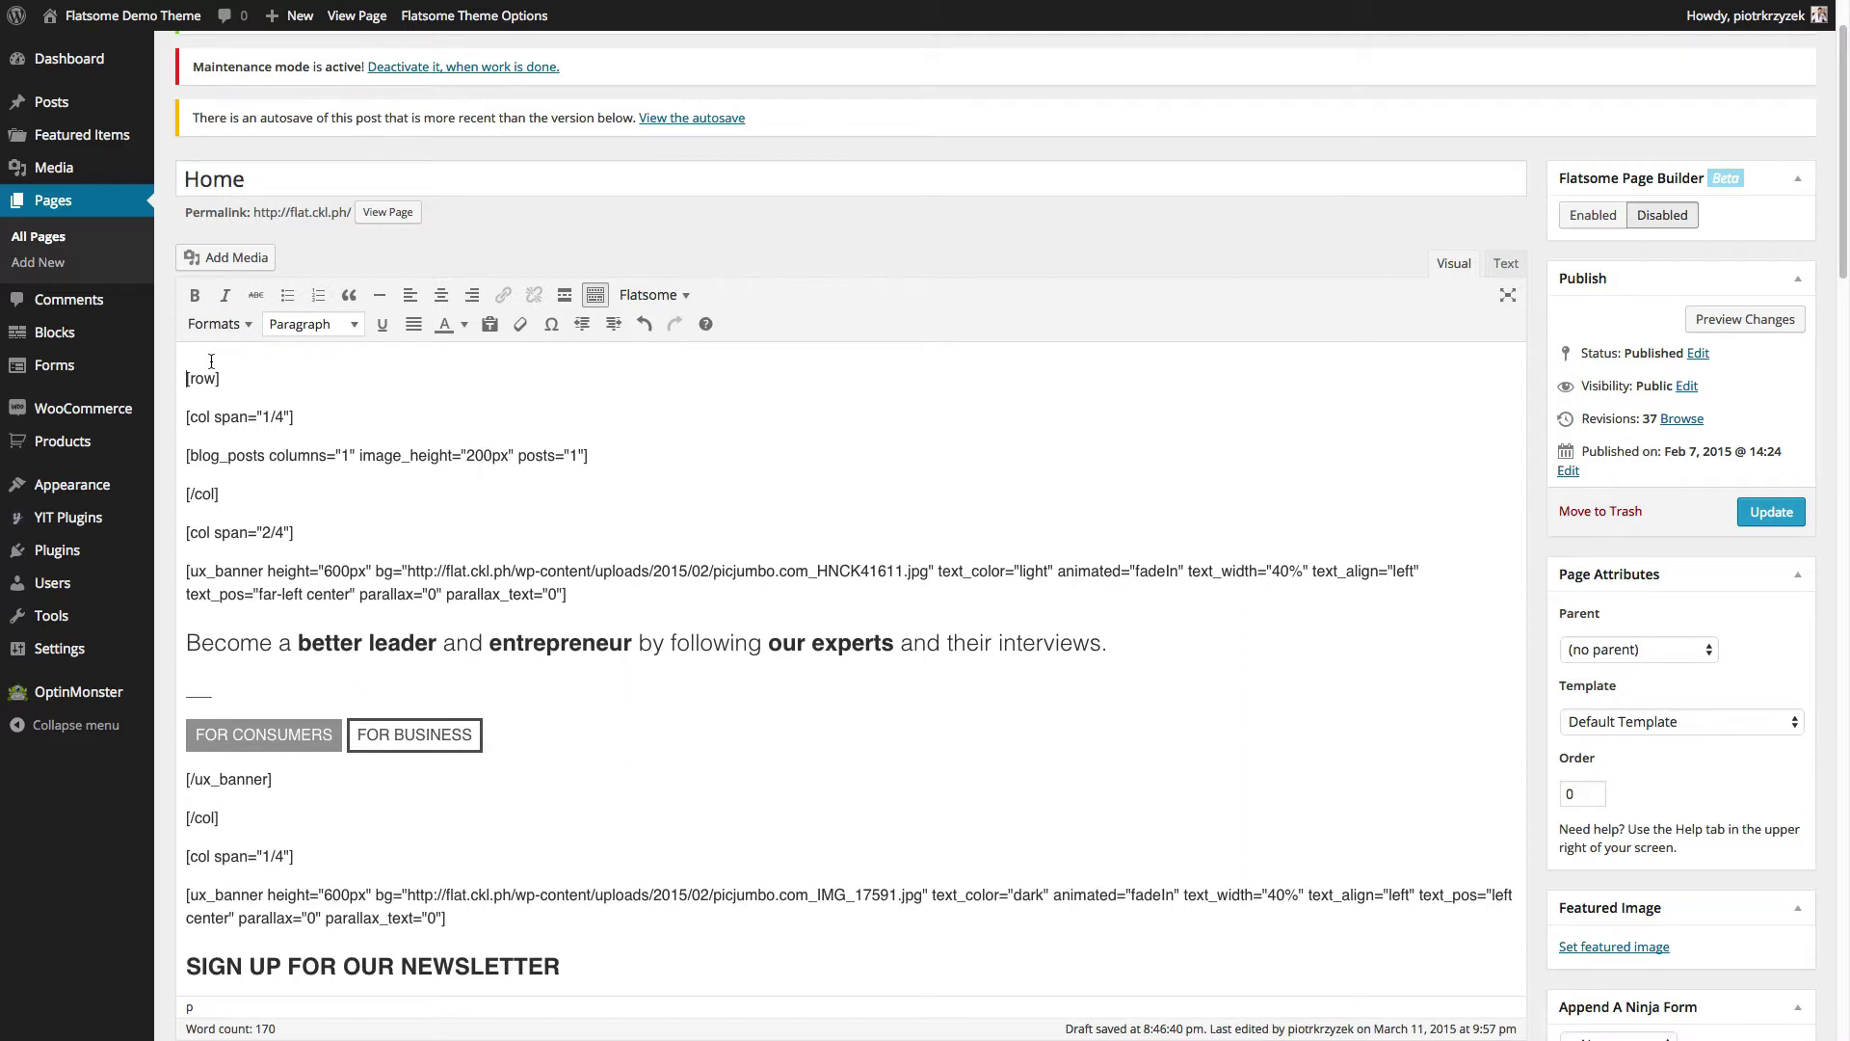
# Insert a full-width 1/1 row with default options in blank space above the existing first row of the page
pyautogui.press('Return')
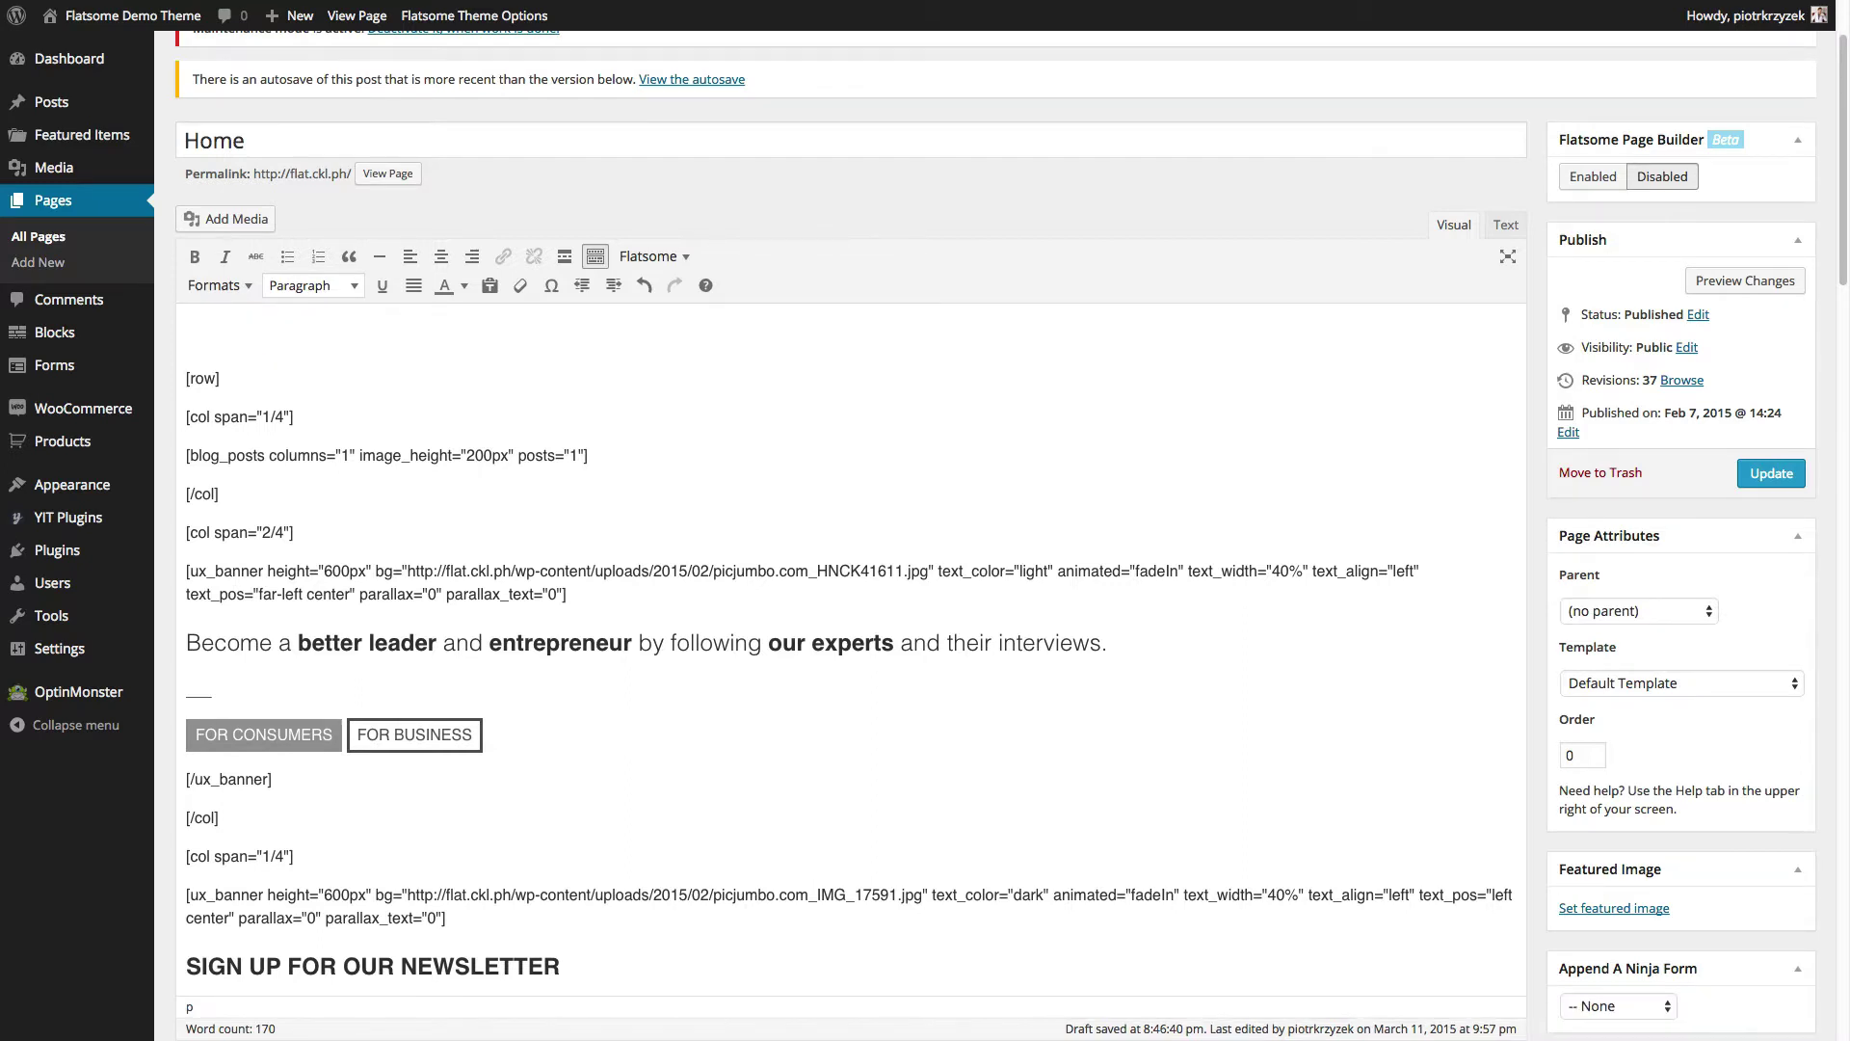
pyautogui.press('Return')
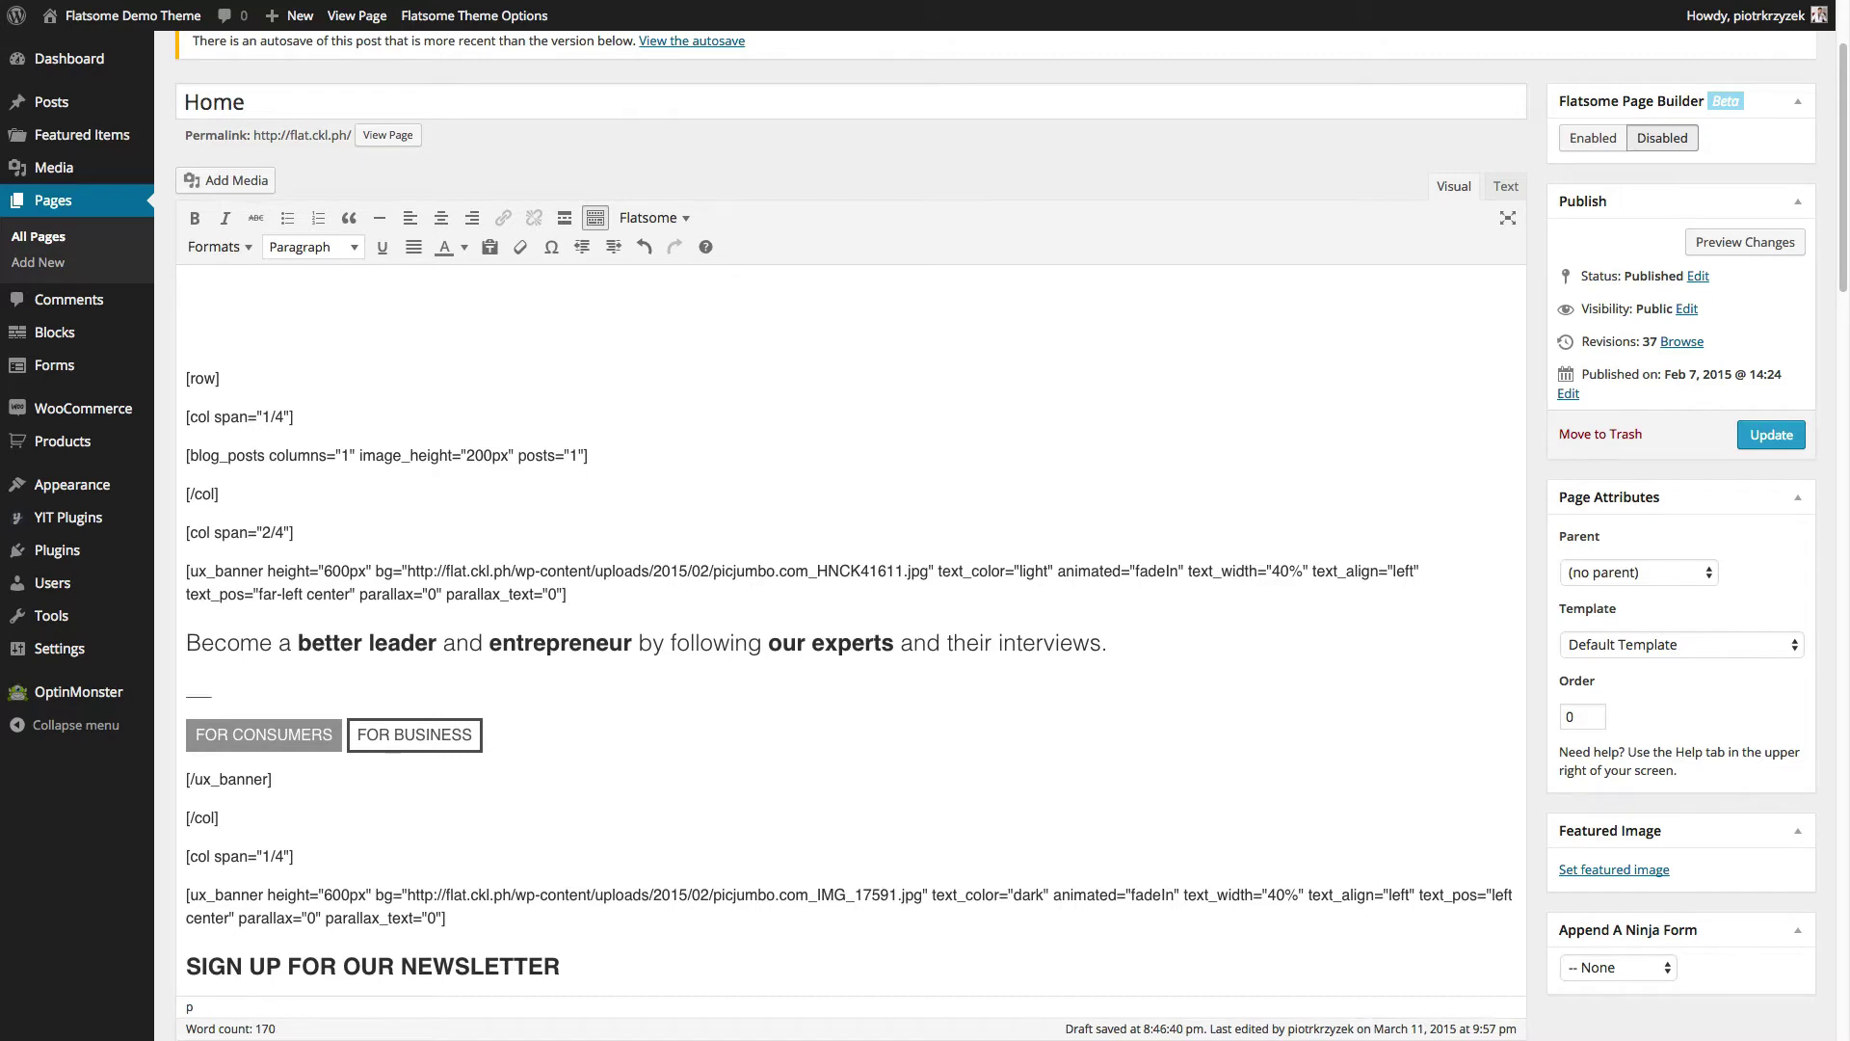
pyautogui.click(244, 320)
pyautogui.click(651, 218)
pyautogui.click(698, 289)
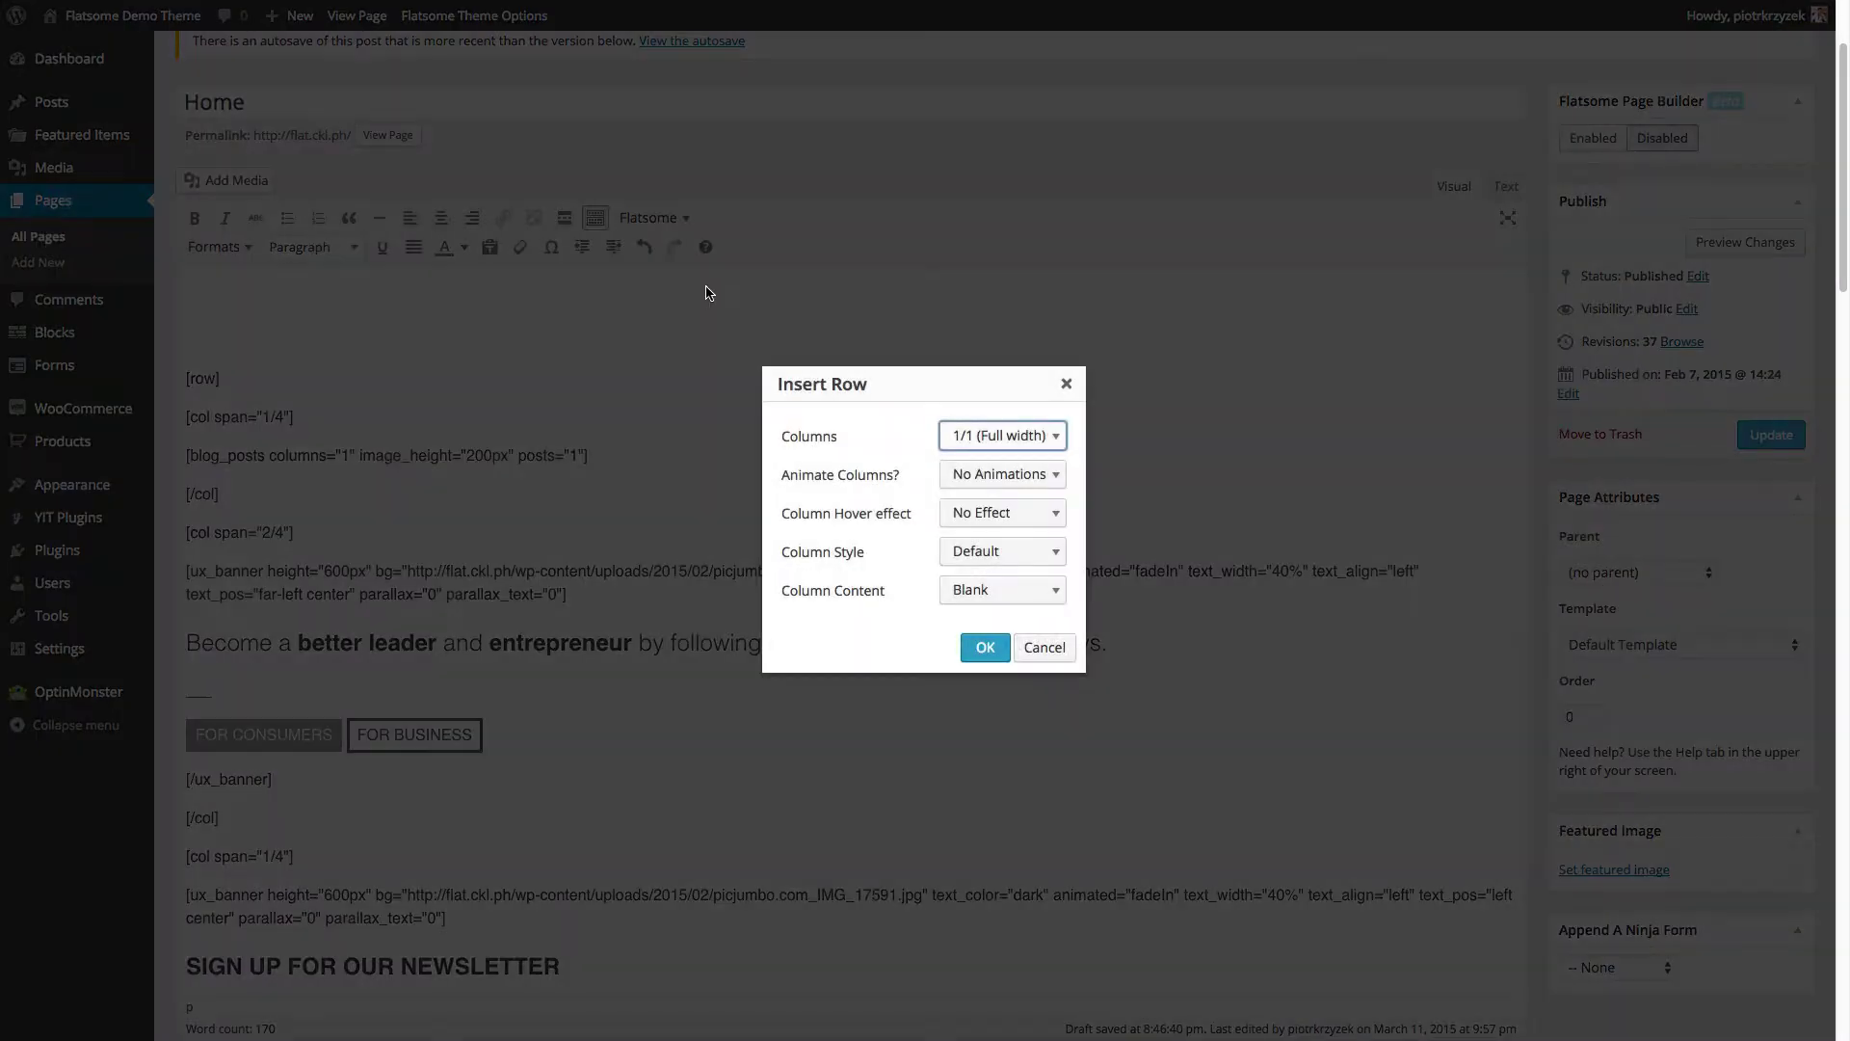
pyautogui.click(985, 647)
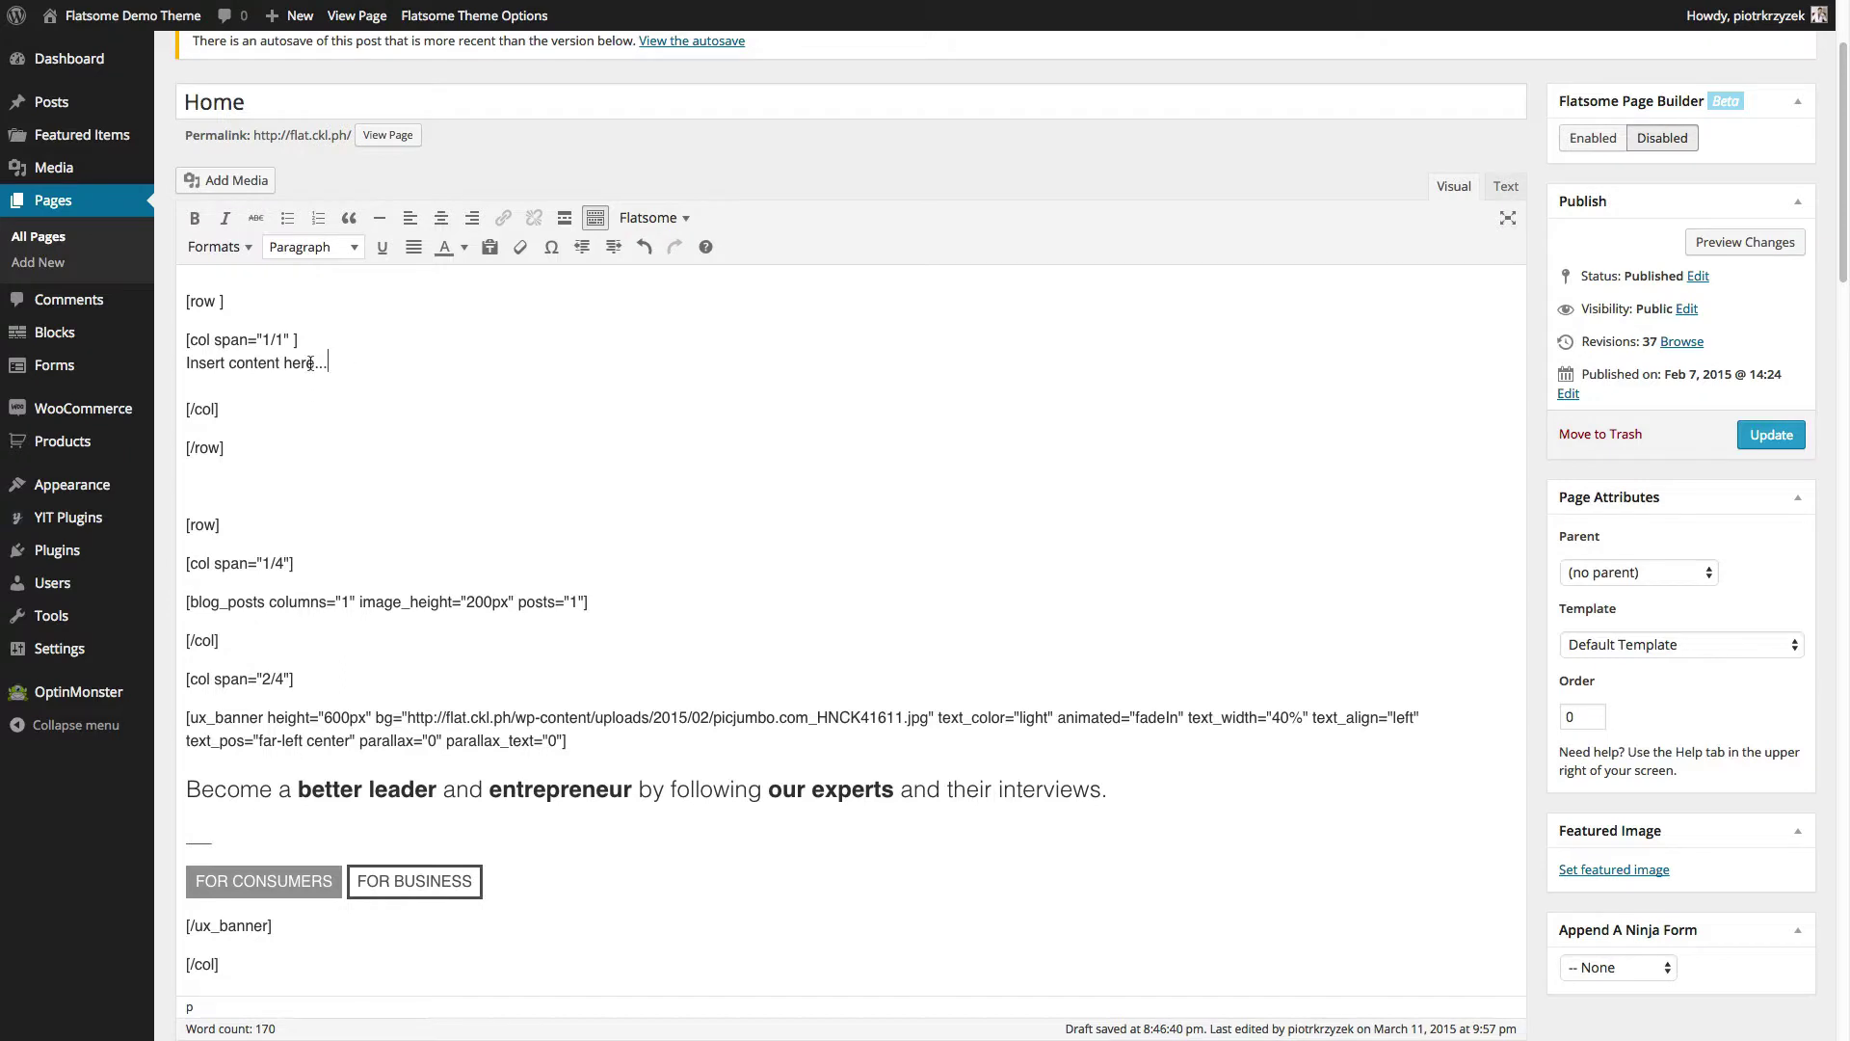
# Remove the placeholder text inside the new 1/1 column and leave blank lines in its place
pyautogui.moveTo(328, 364); pyautogui.dragTo(180, 364)
pyautogui.press('BackSpace')
pyautogui.press('BackSpace')
pyautogui.press('Return')
pyautogui.press('Return')
pyautogui.scroll(-1, 527, 293)
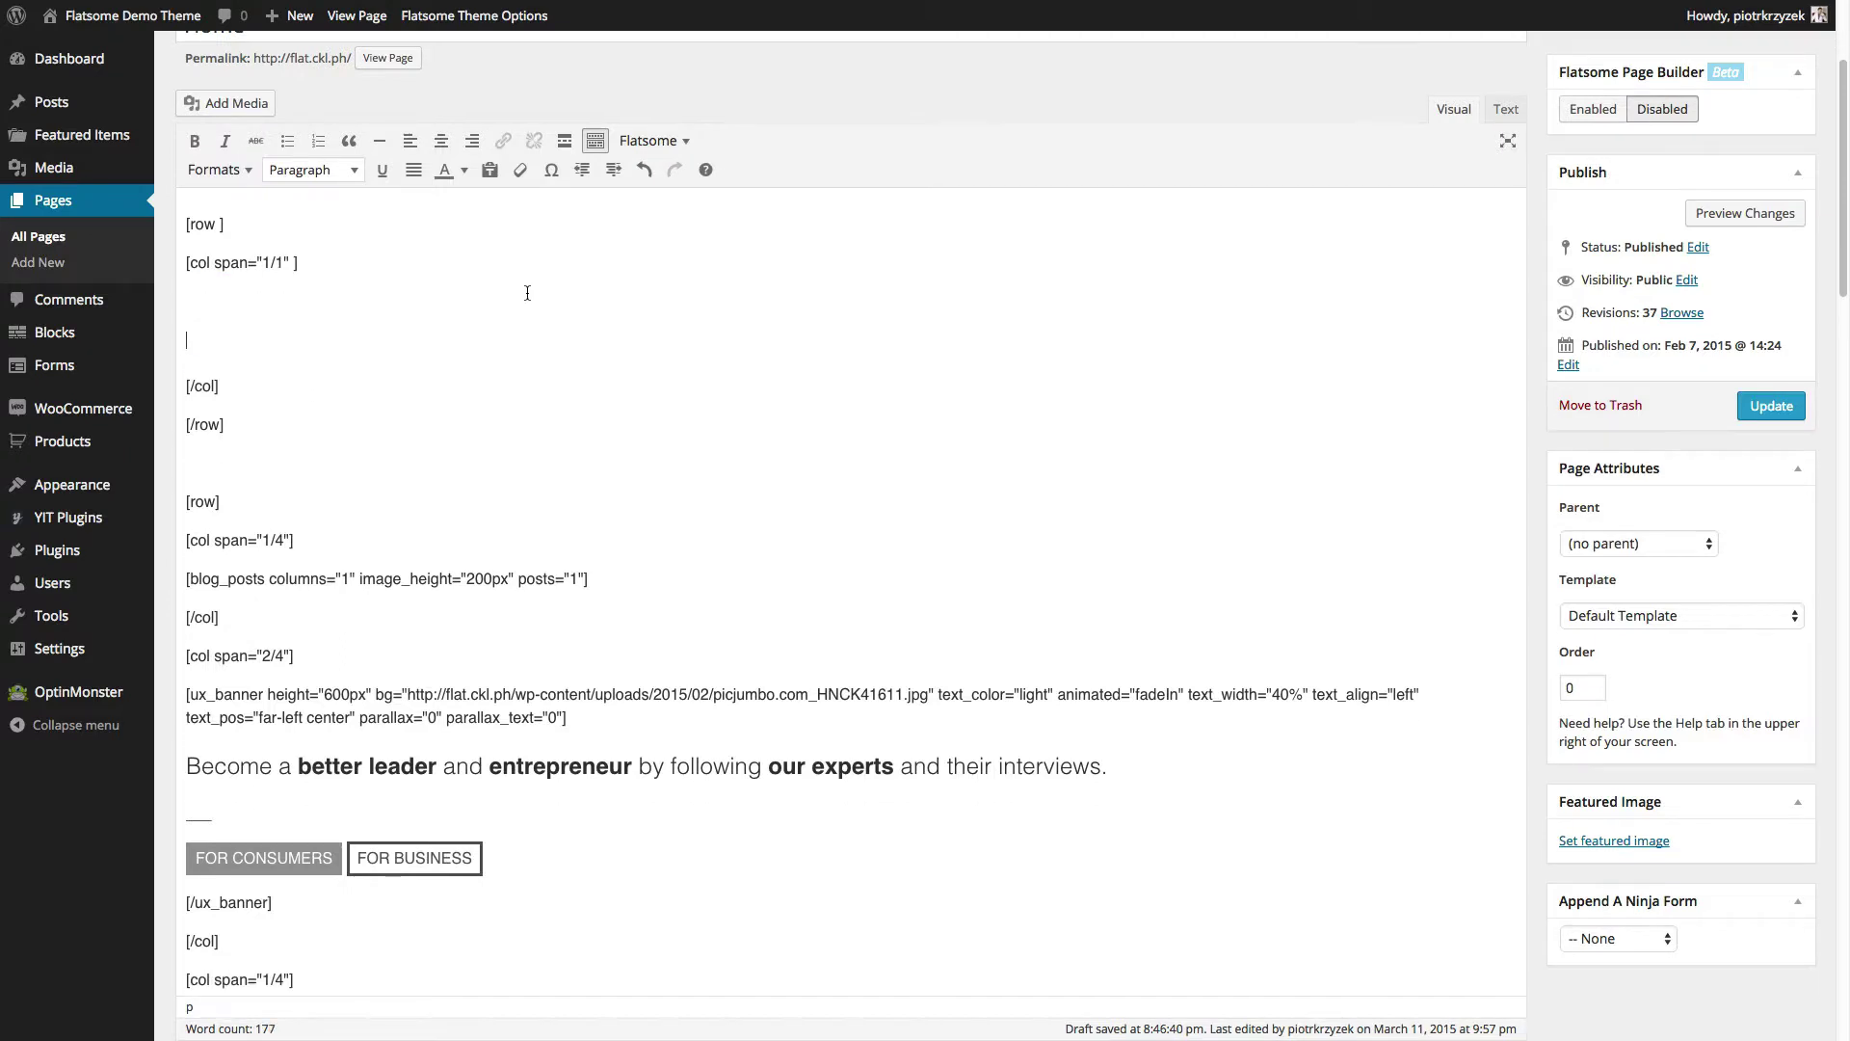
# Start a UX Banner in the new column with 300px height and the grass photo picjumbo.com_IMG_17591.jpg as background
pyautogui.click(658, 143)
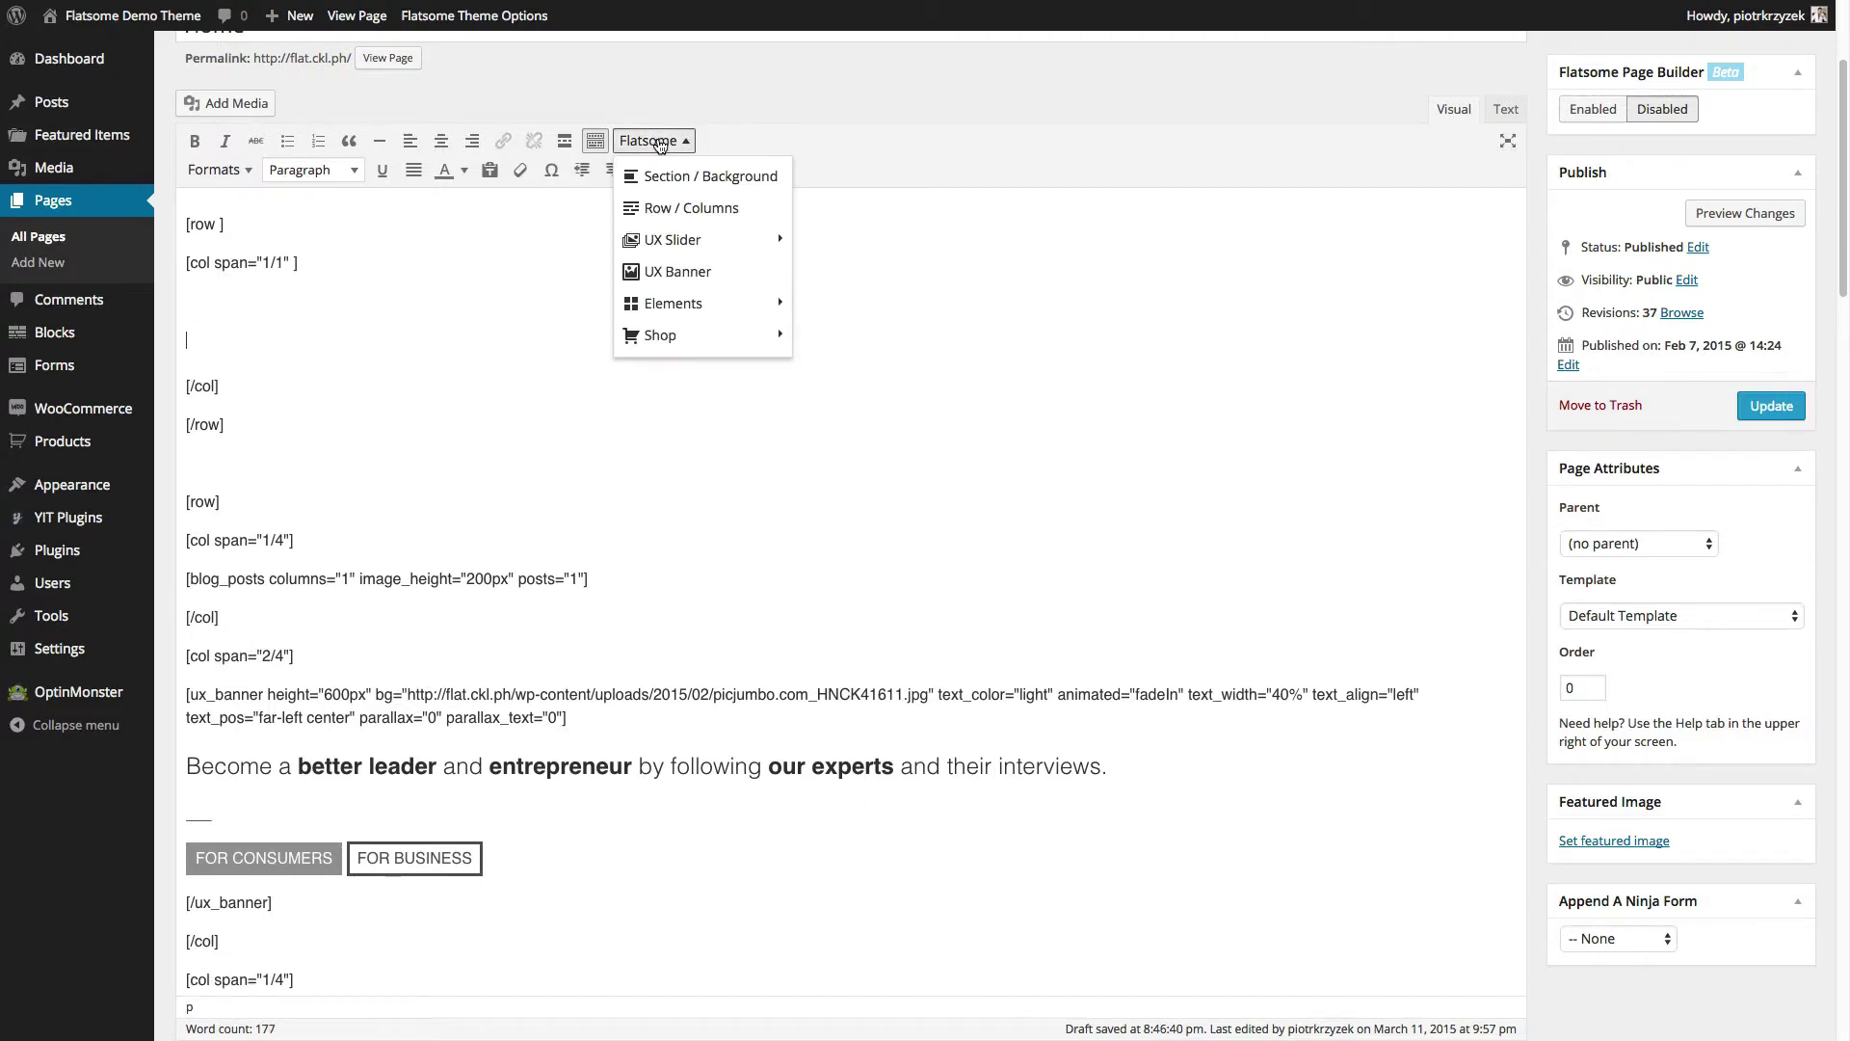
pyautogui.click(688, 274)
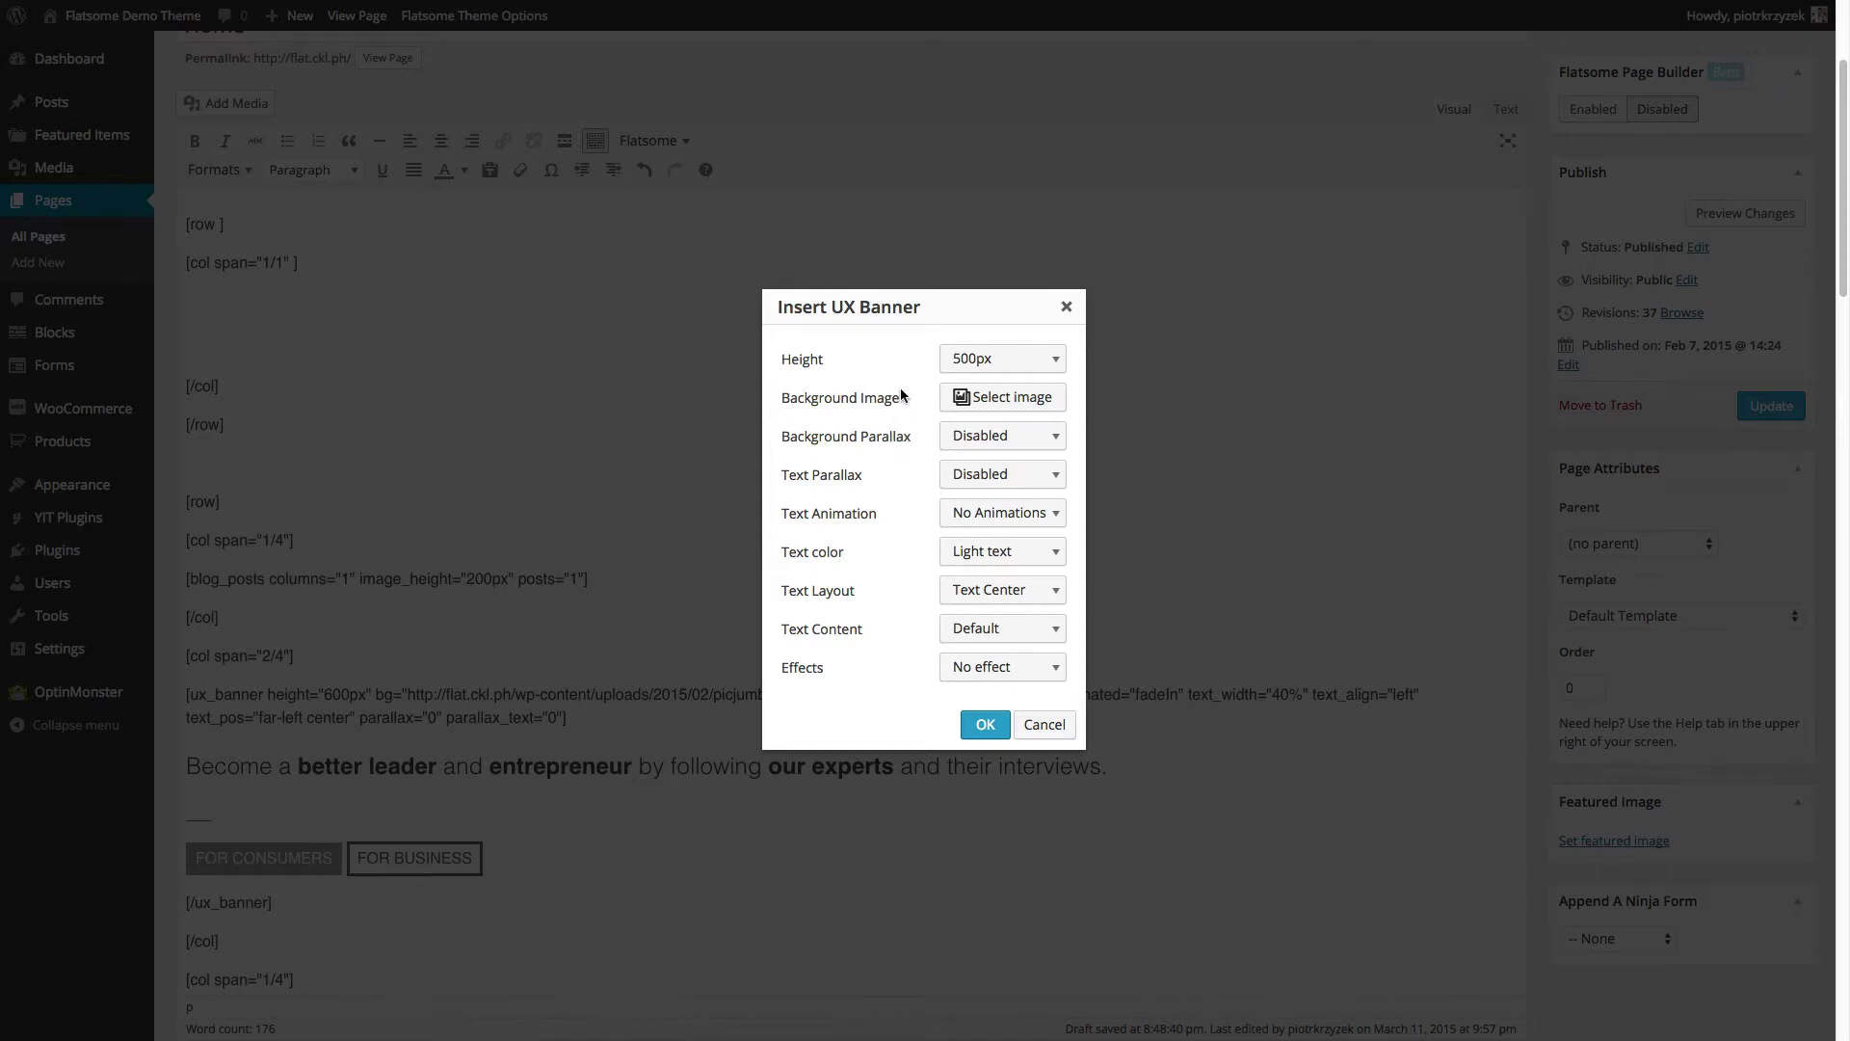
pyautogui.click(966, 359)
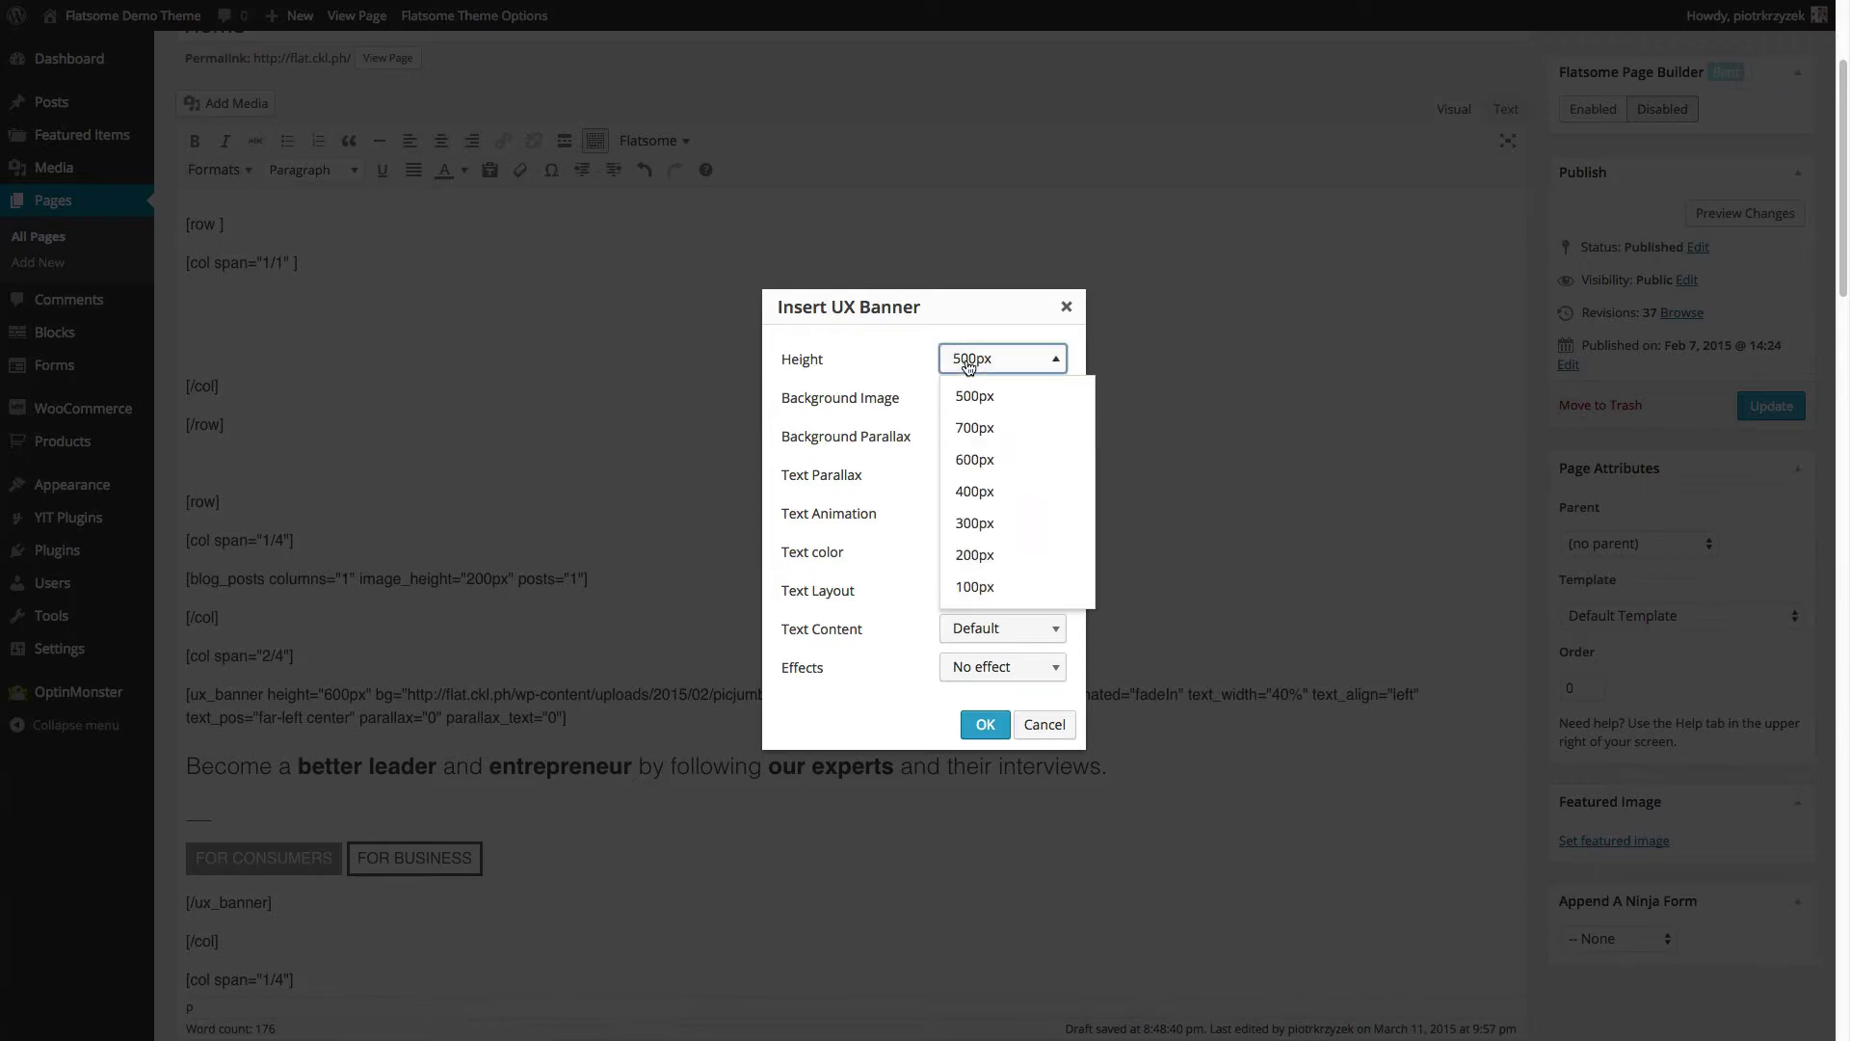
pyautogui.click(1014, 521)
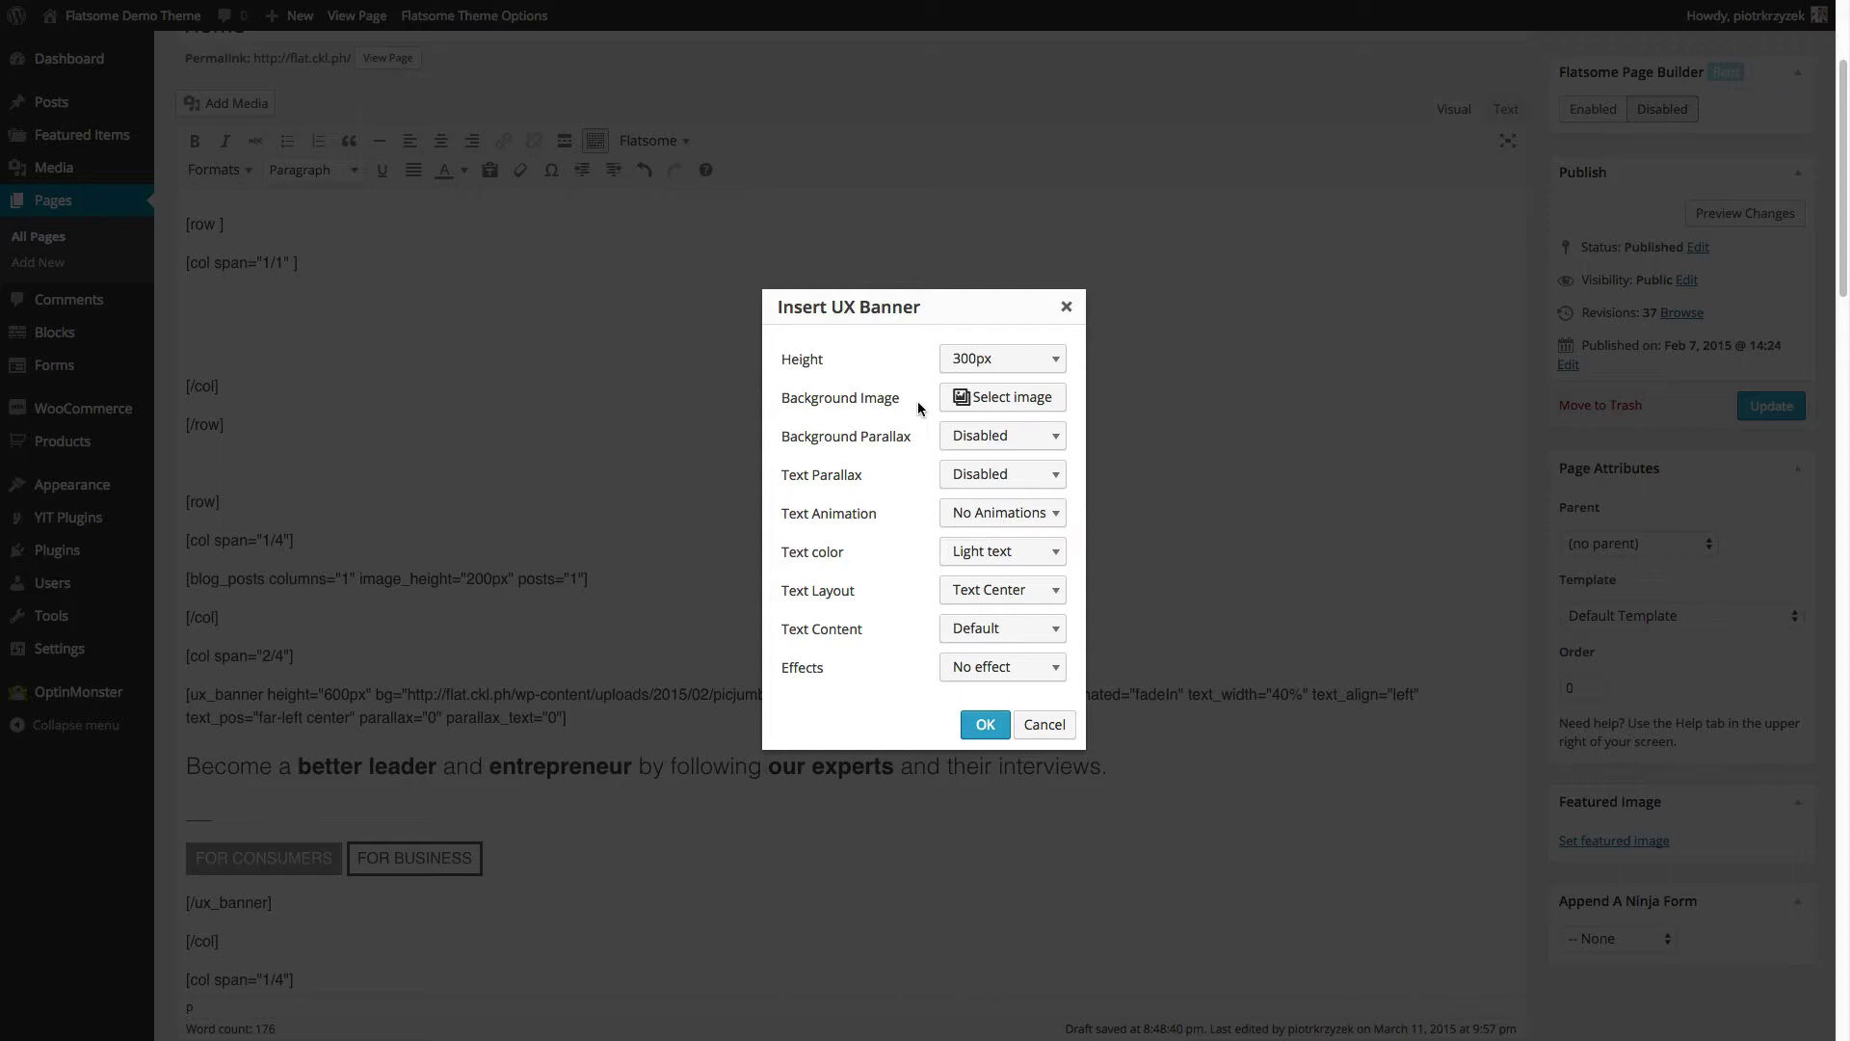
pyautogui.click(961, 397)
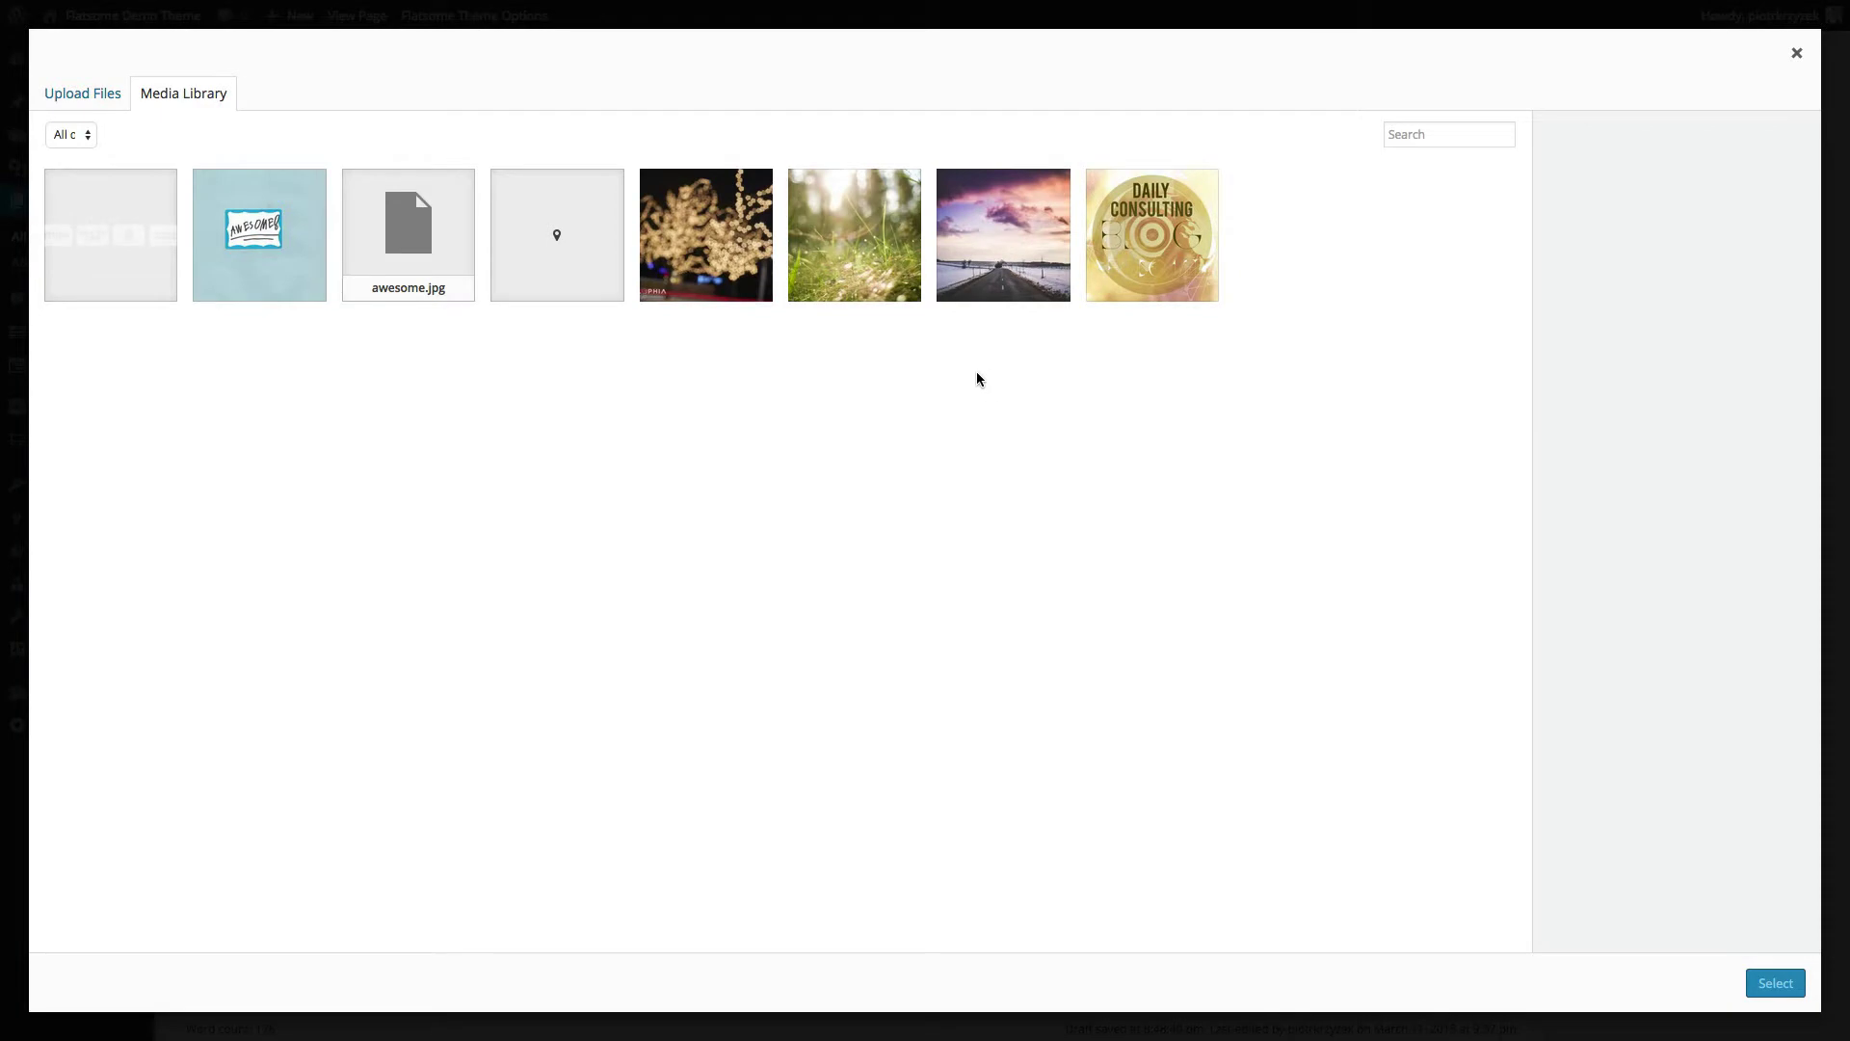
pyautogui.click(830, 262)
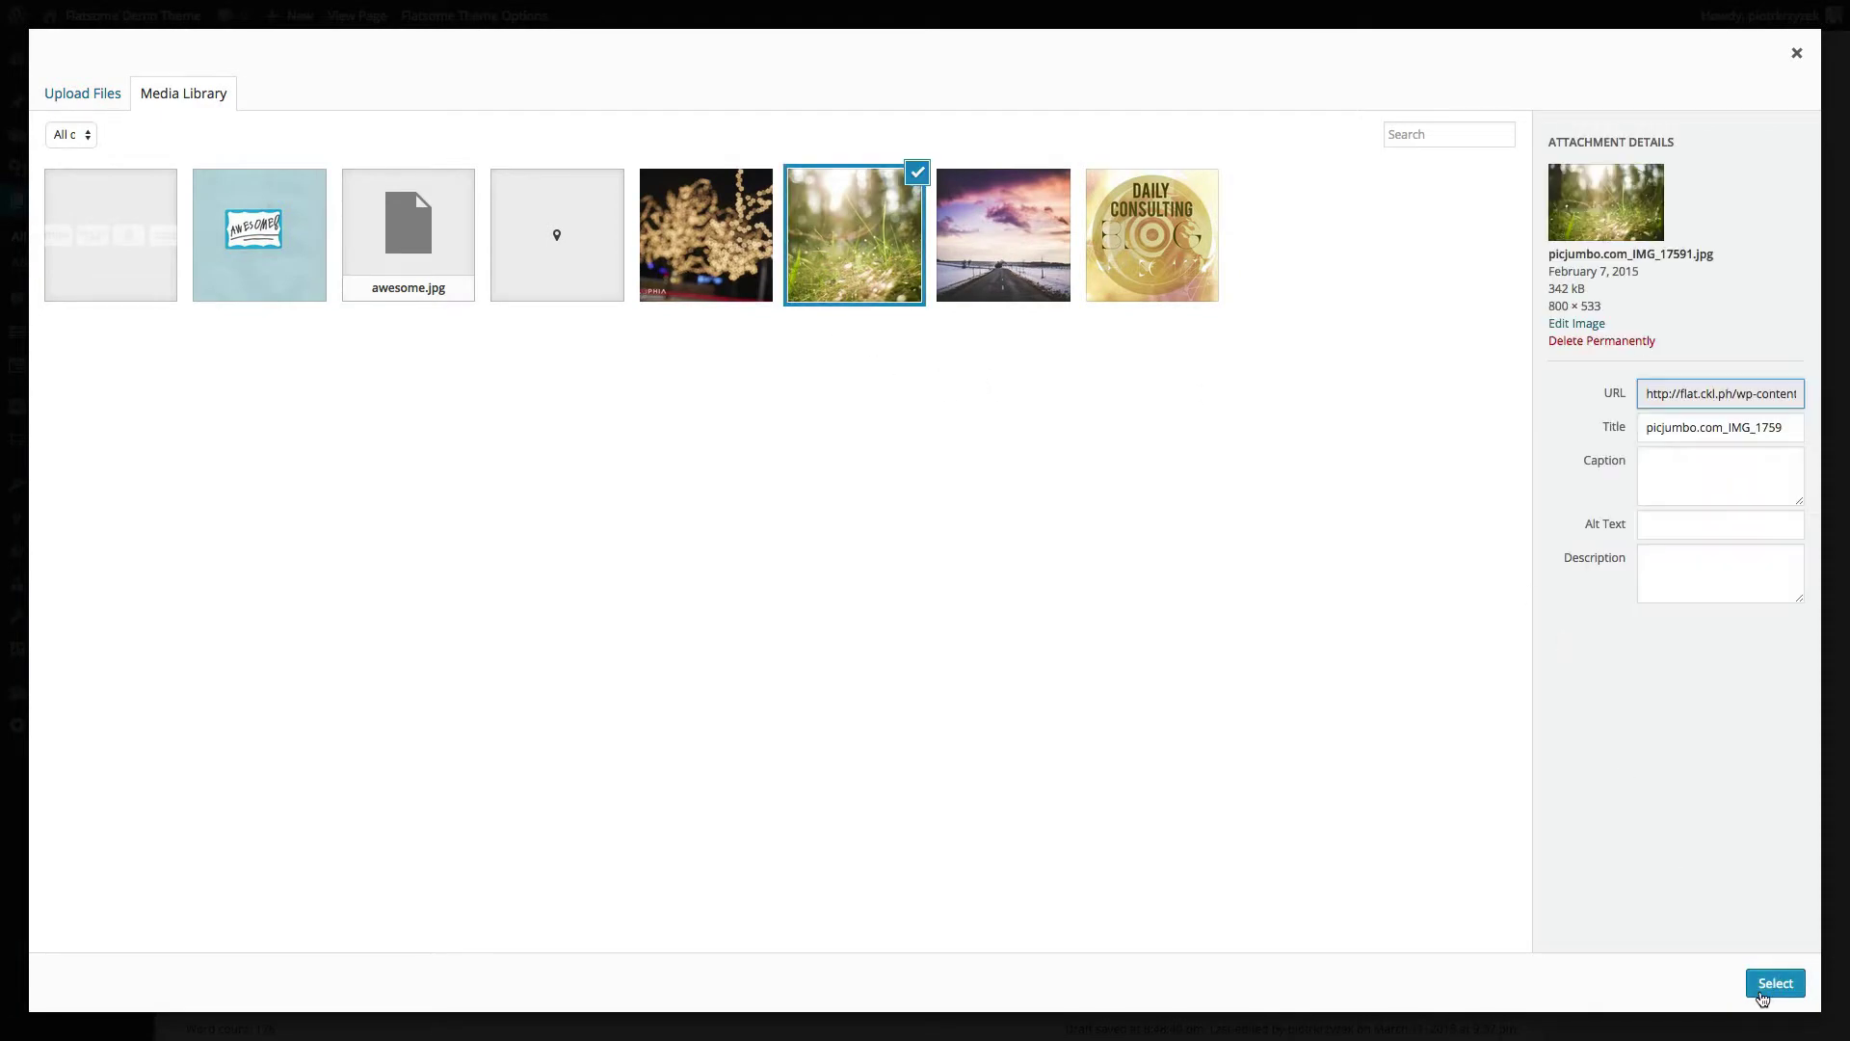
pyautogui.click(1775, 983)
# Set the banner's background parallax to Low and its text parallax to Normal
pyautogui.click(1012, 445)
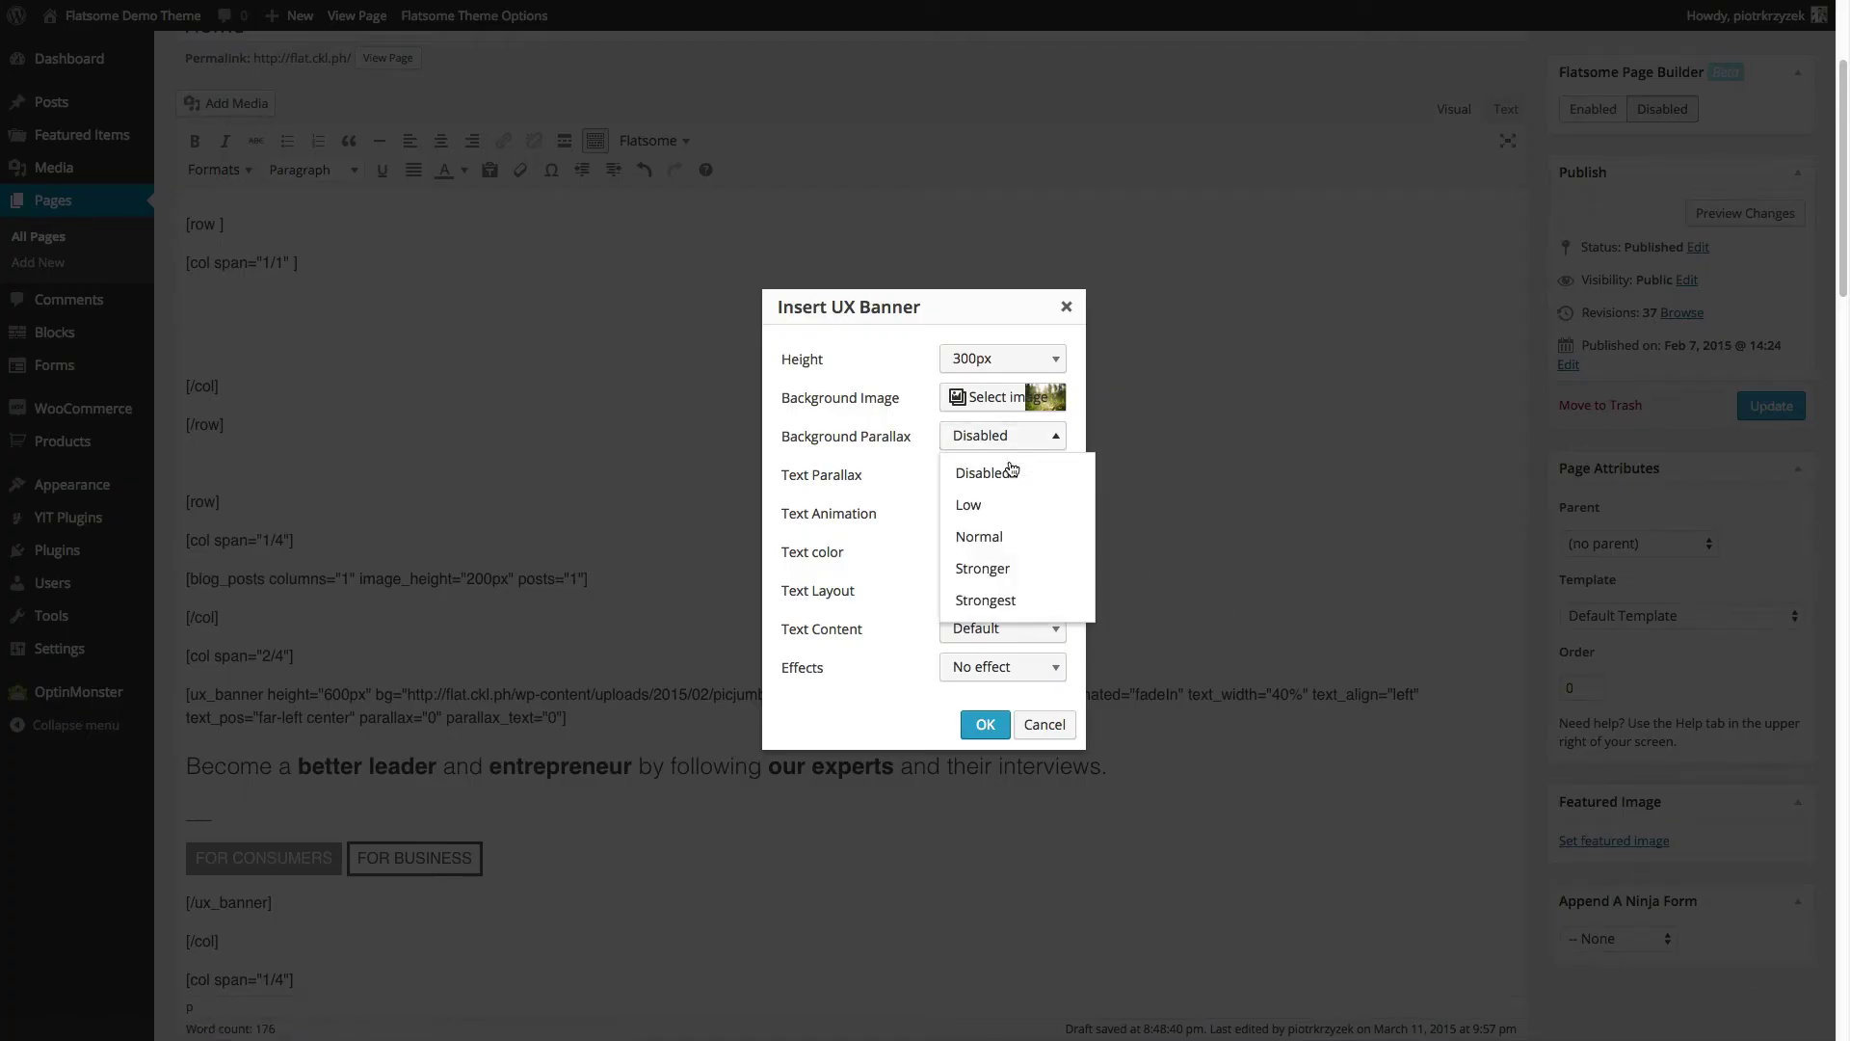
pyautogui.click(1000, 506)
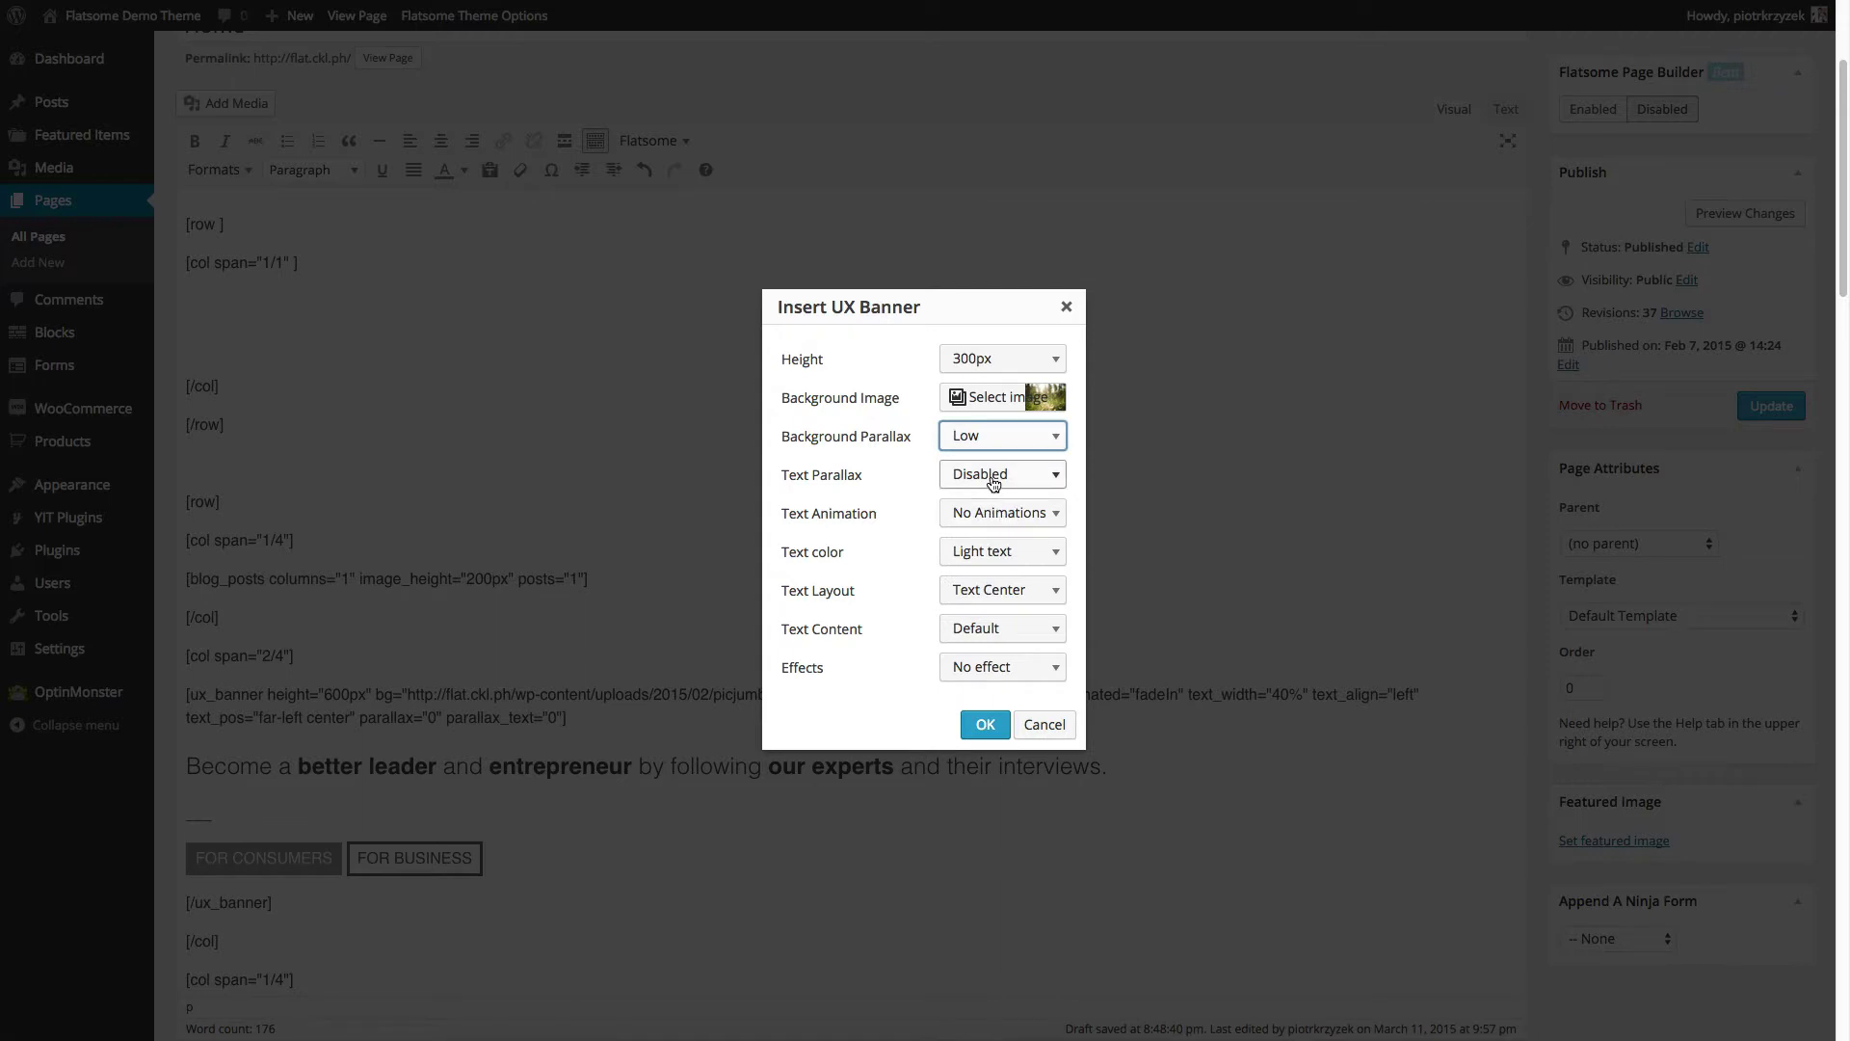
pyautogui.click(994, 483)
pyautogui.click(999, 577)
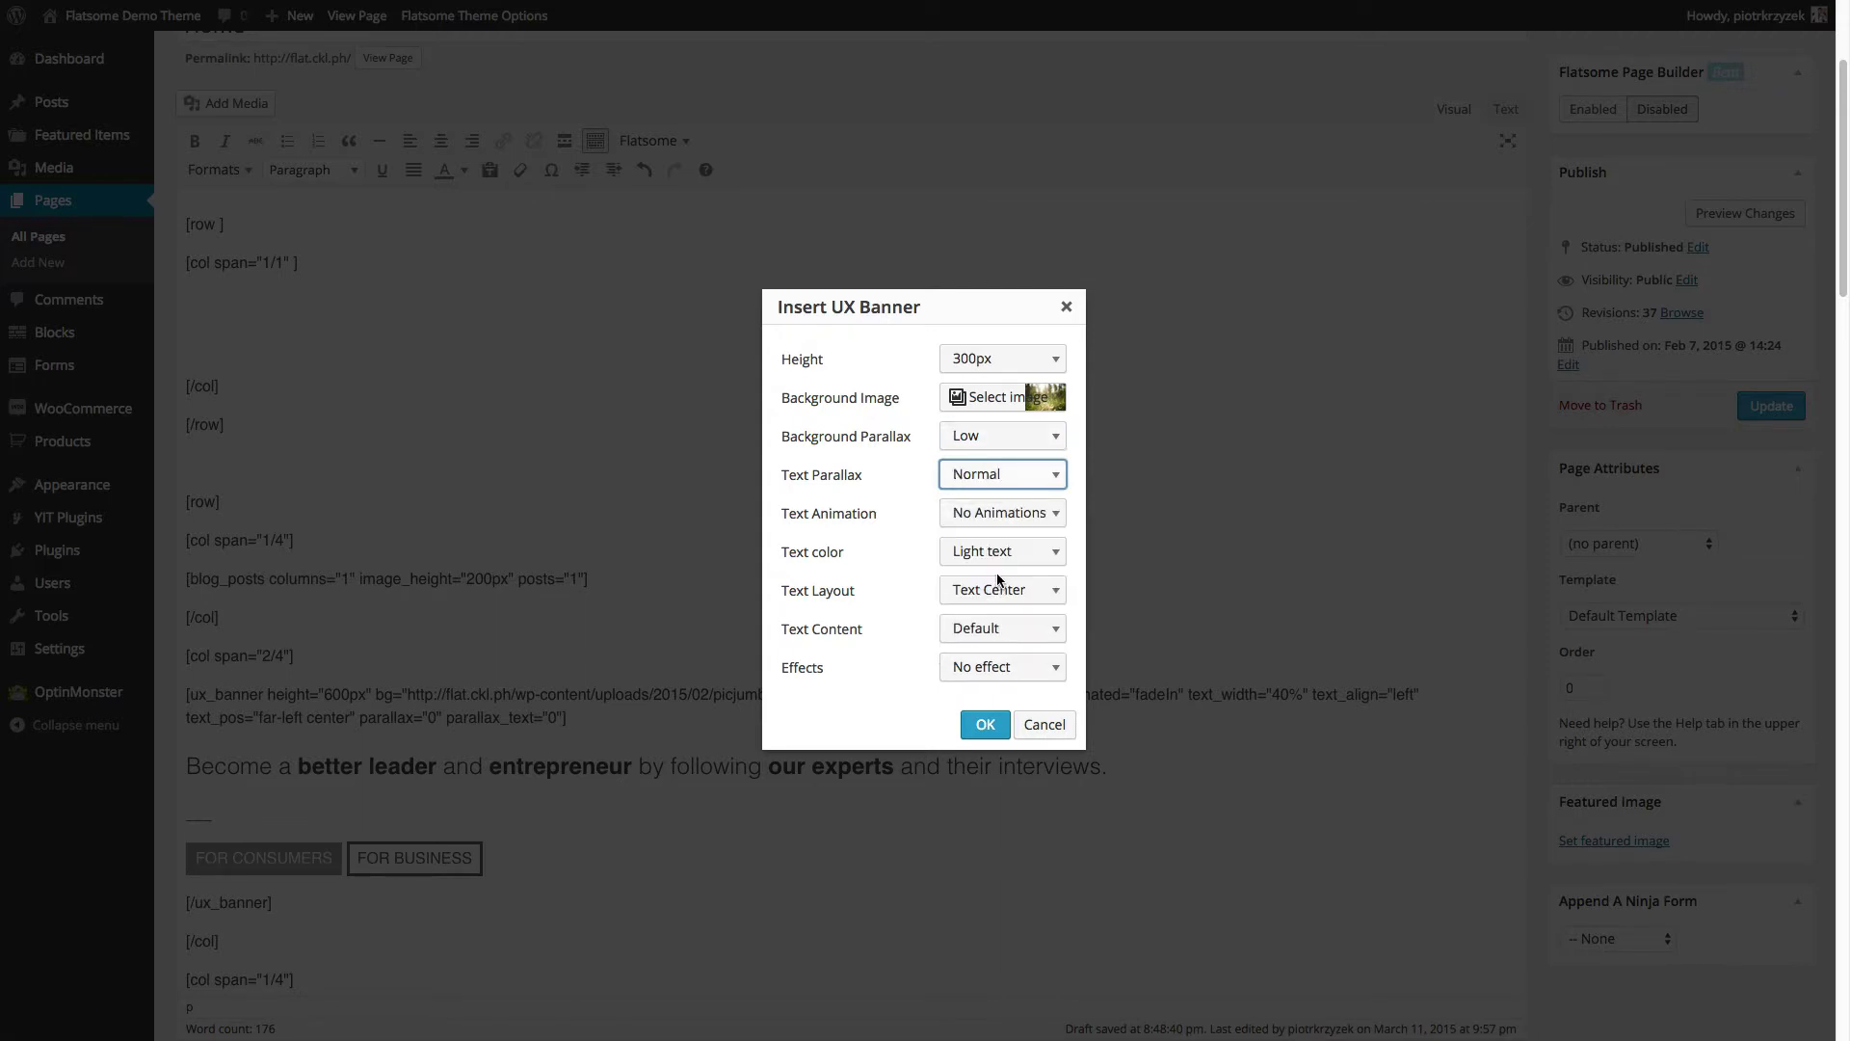
# Set the banner's text animation to FadeInRight
pyautogui.click(1002, 513)
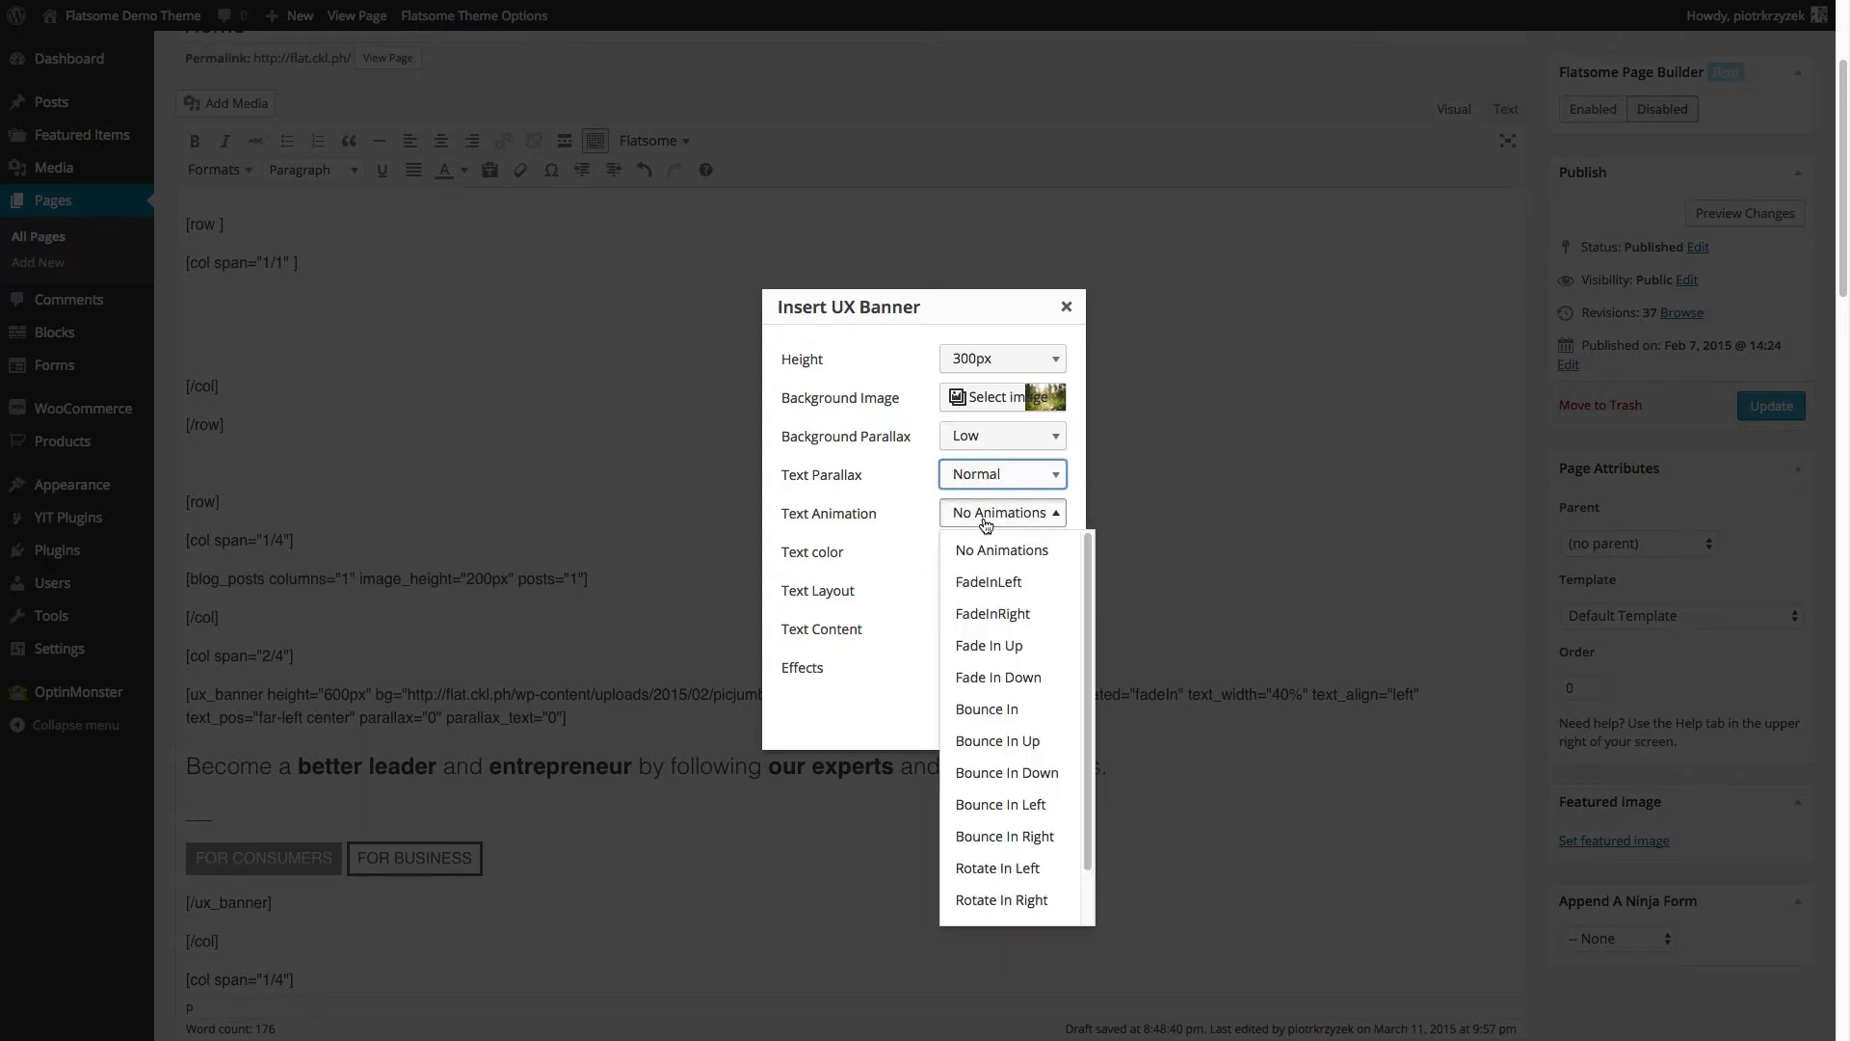
pyautogui.click(979, 584)
pyautogui.click(983, 521)
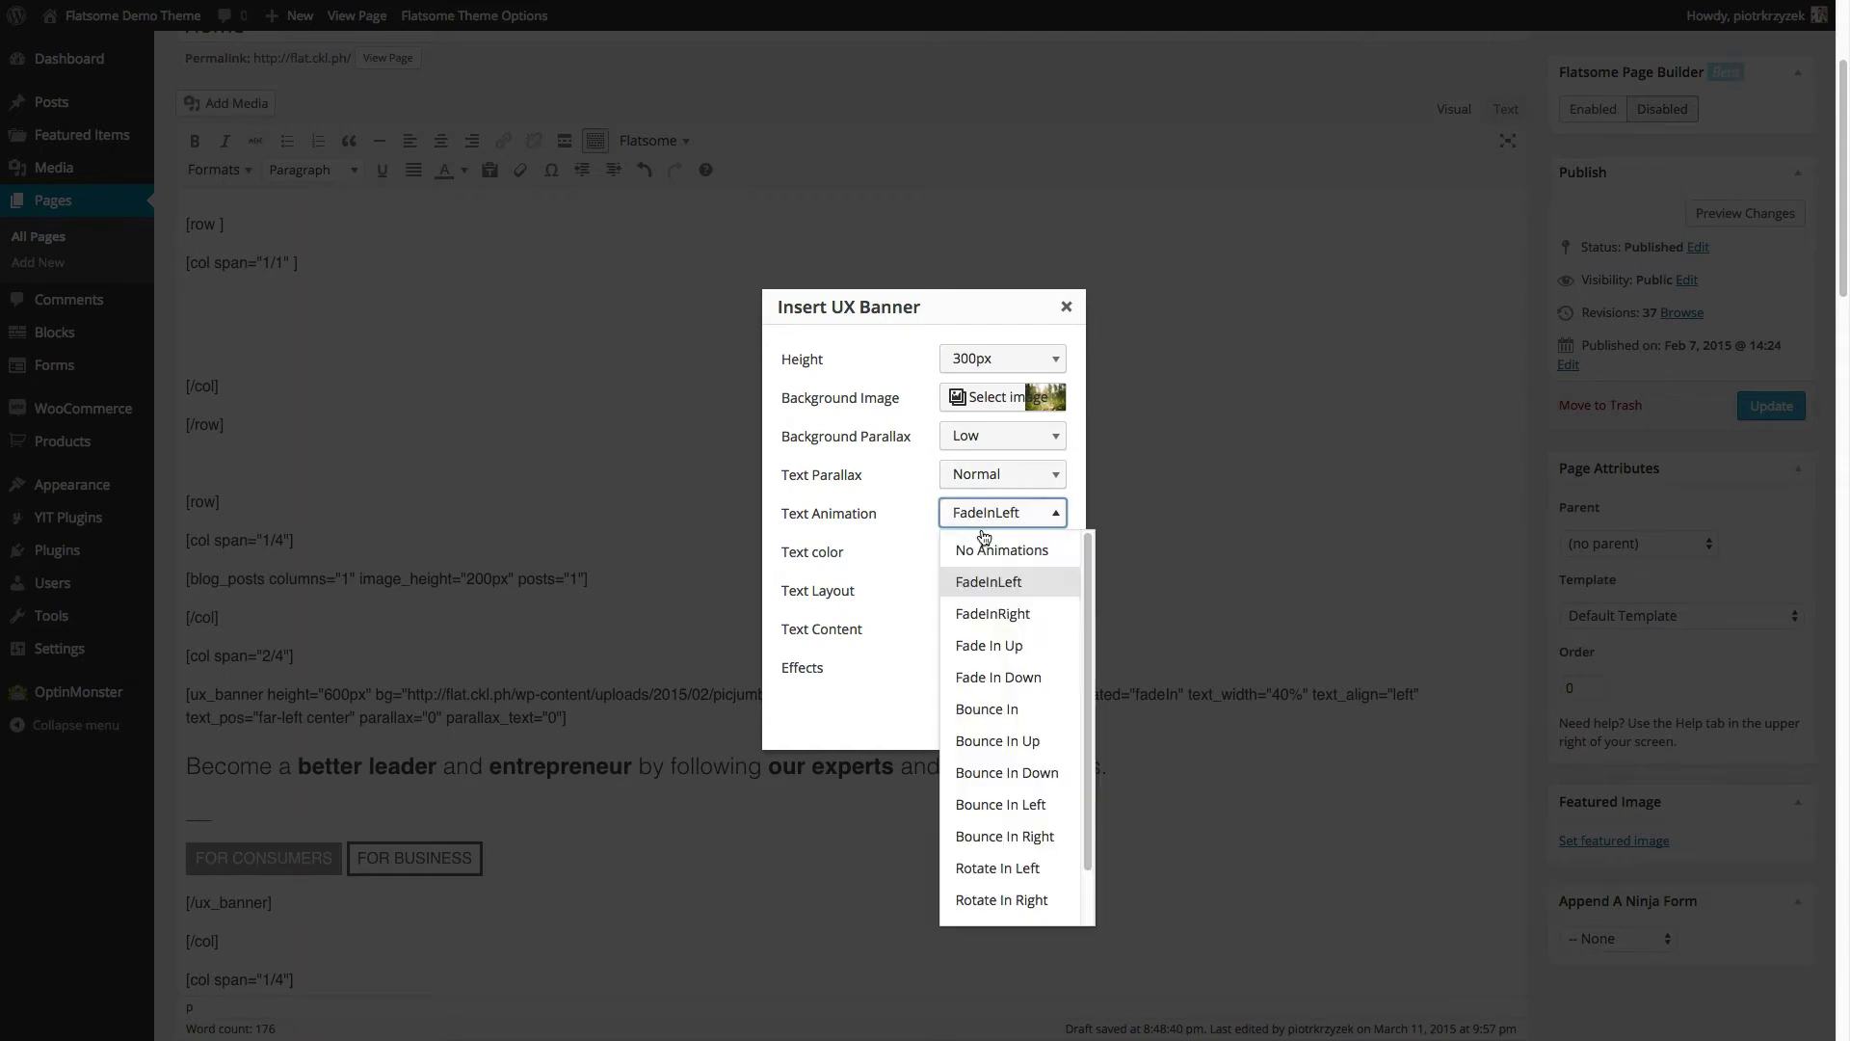
pyautogui.click(993, 615)
# Choose dark text and the Text Center layout for the banner
pyautogui.click(1003, 551)
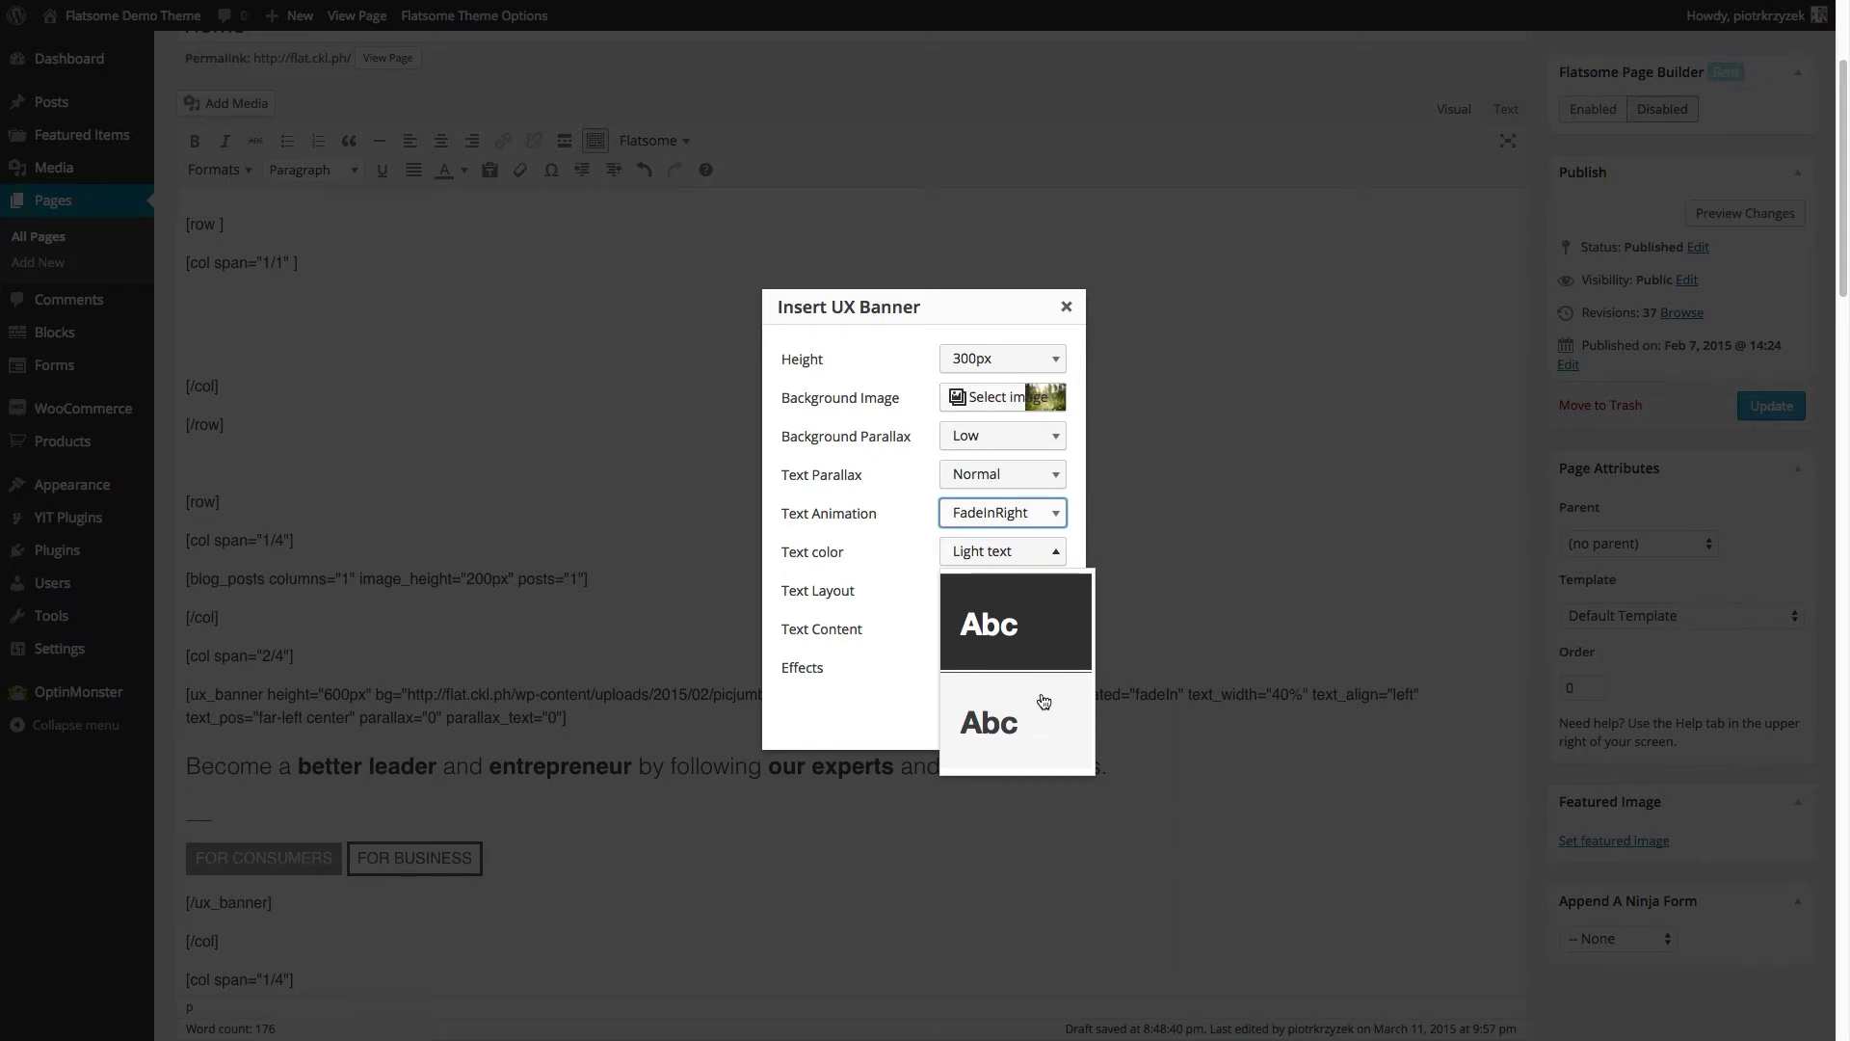
pyautogui.click(1038, 737)
pyautogui.click(1013, 596)
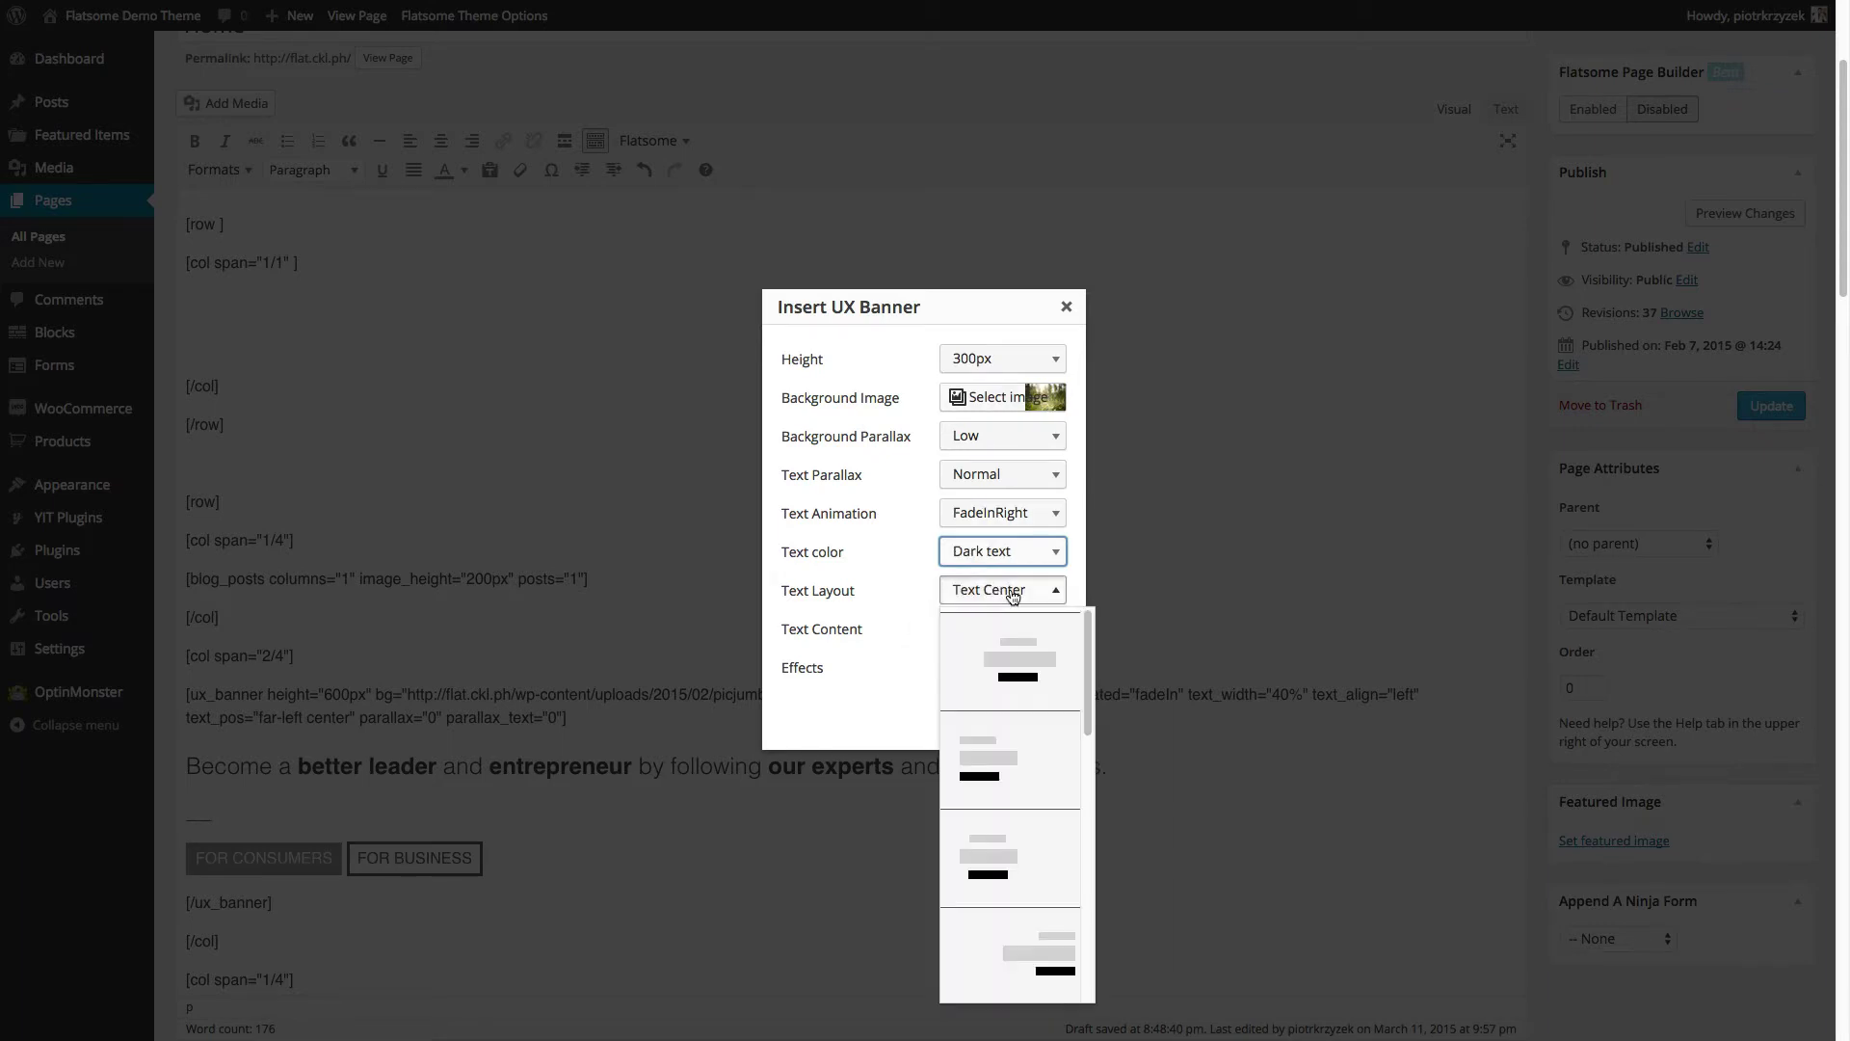
pyautogui.click(1015, 665)
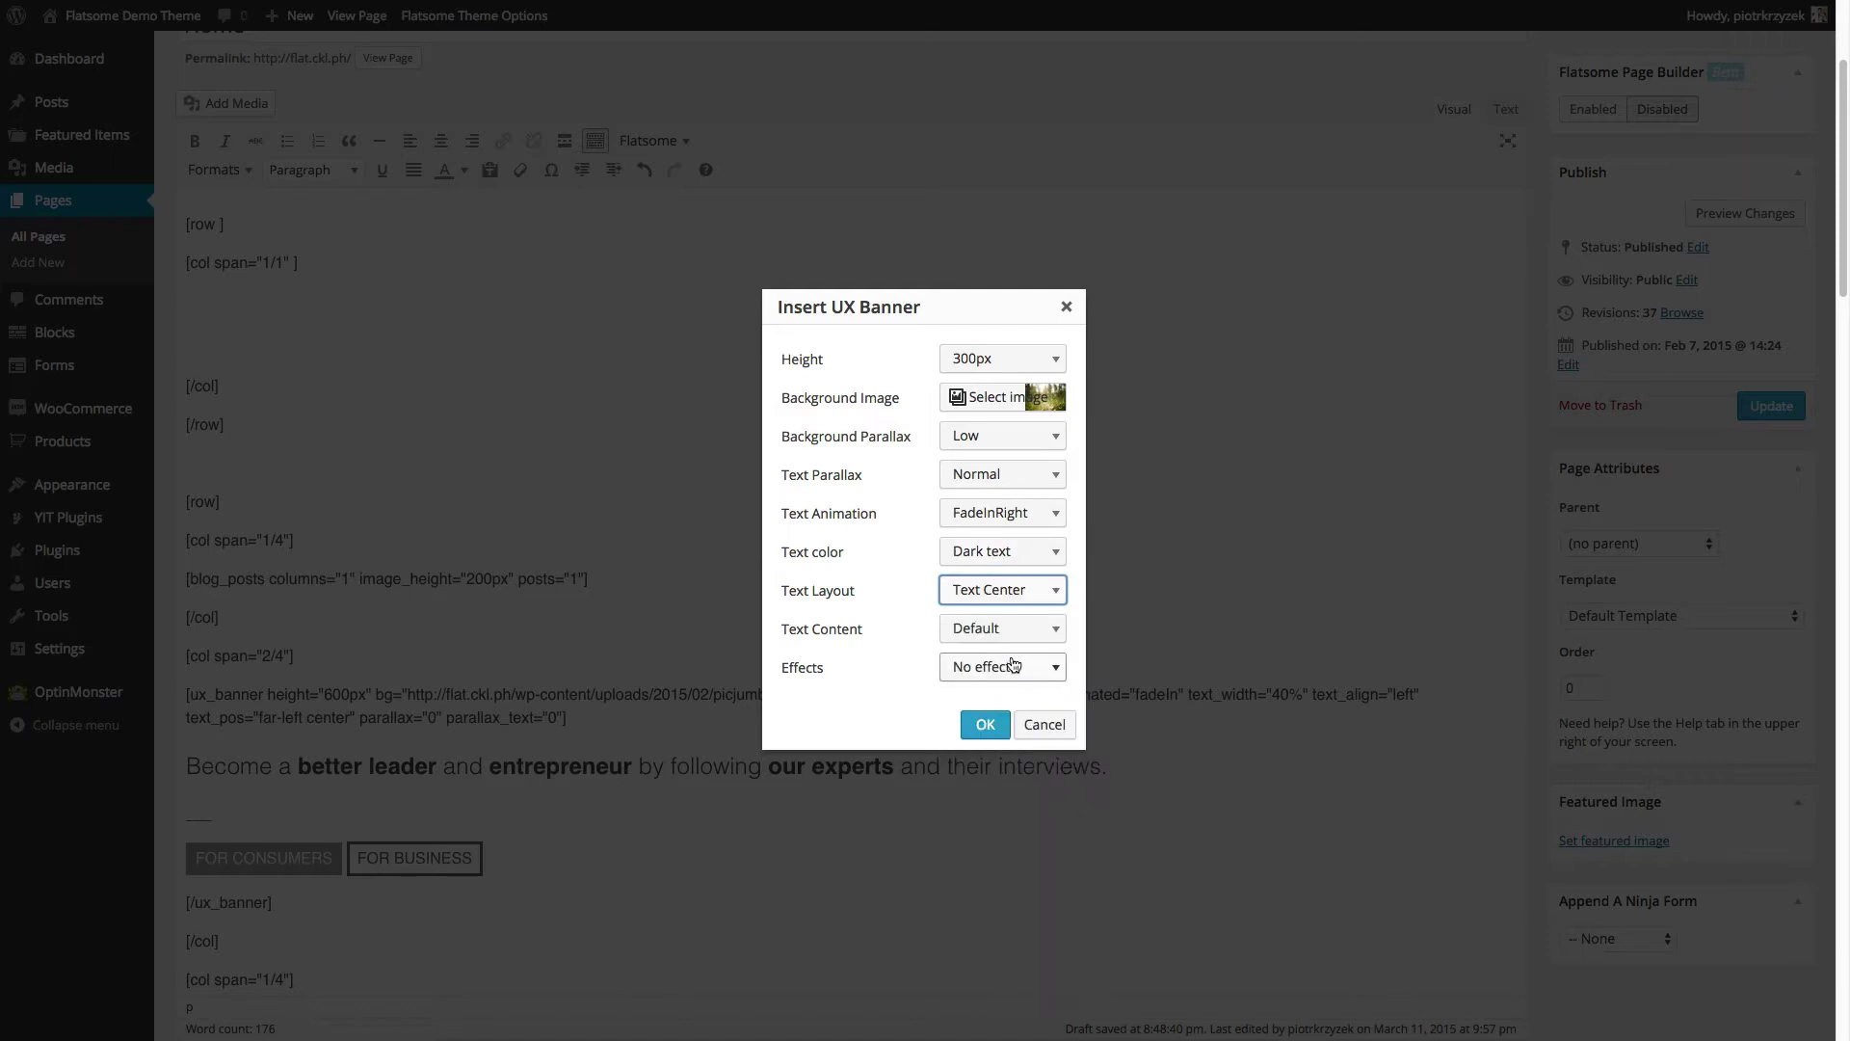
# Choose the bordered headline as the banner's text content and insert the banner with no effect
pyautogui.click(957, 638)
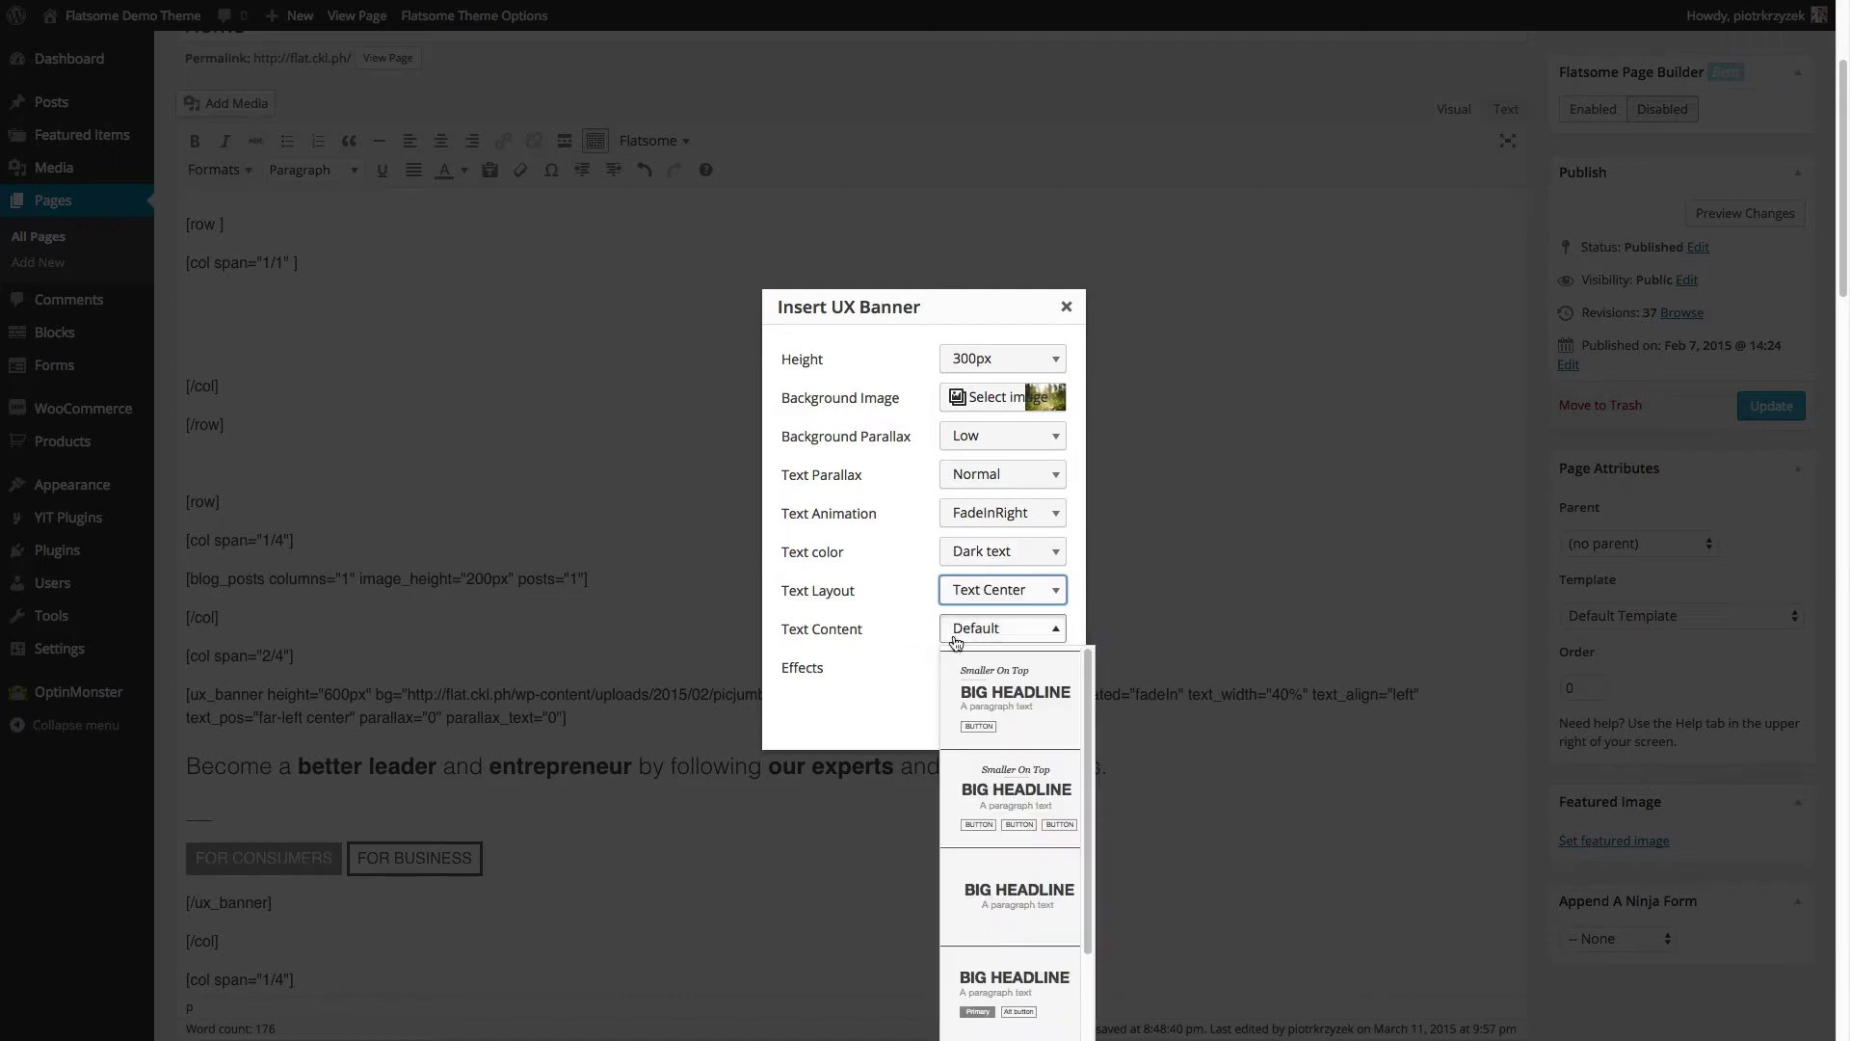
pyautogui.scroll(-1, 1026, 747)
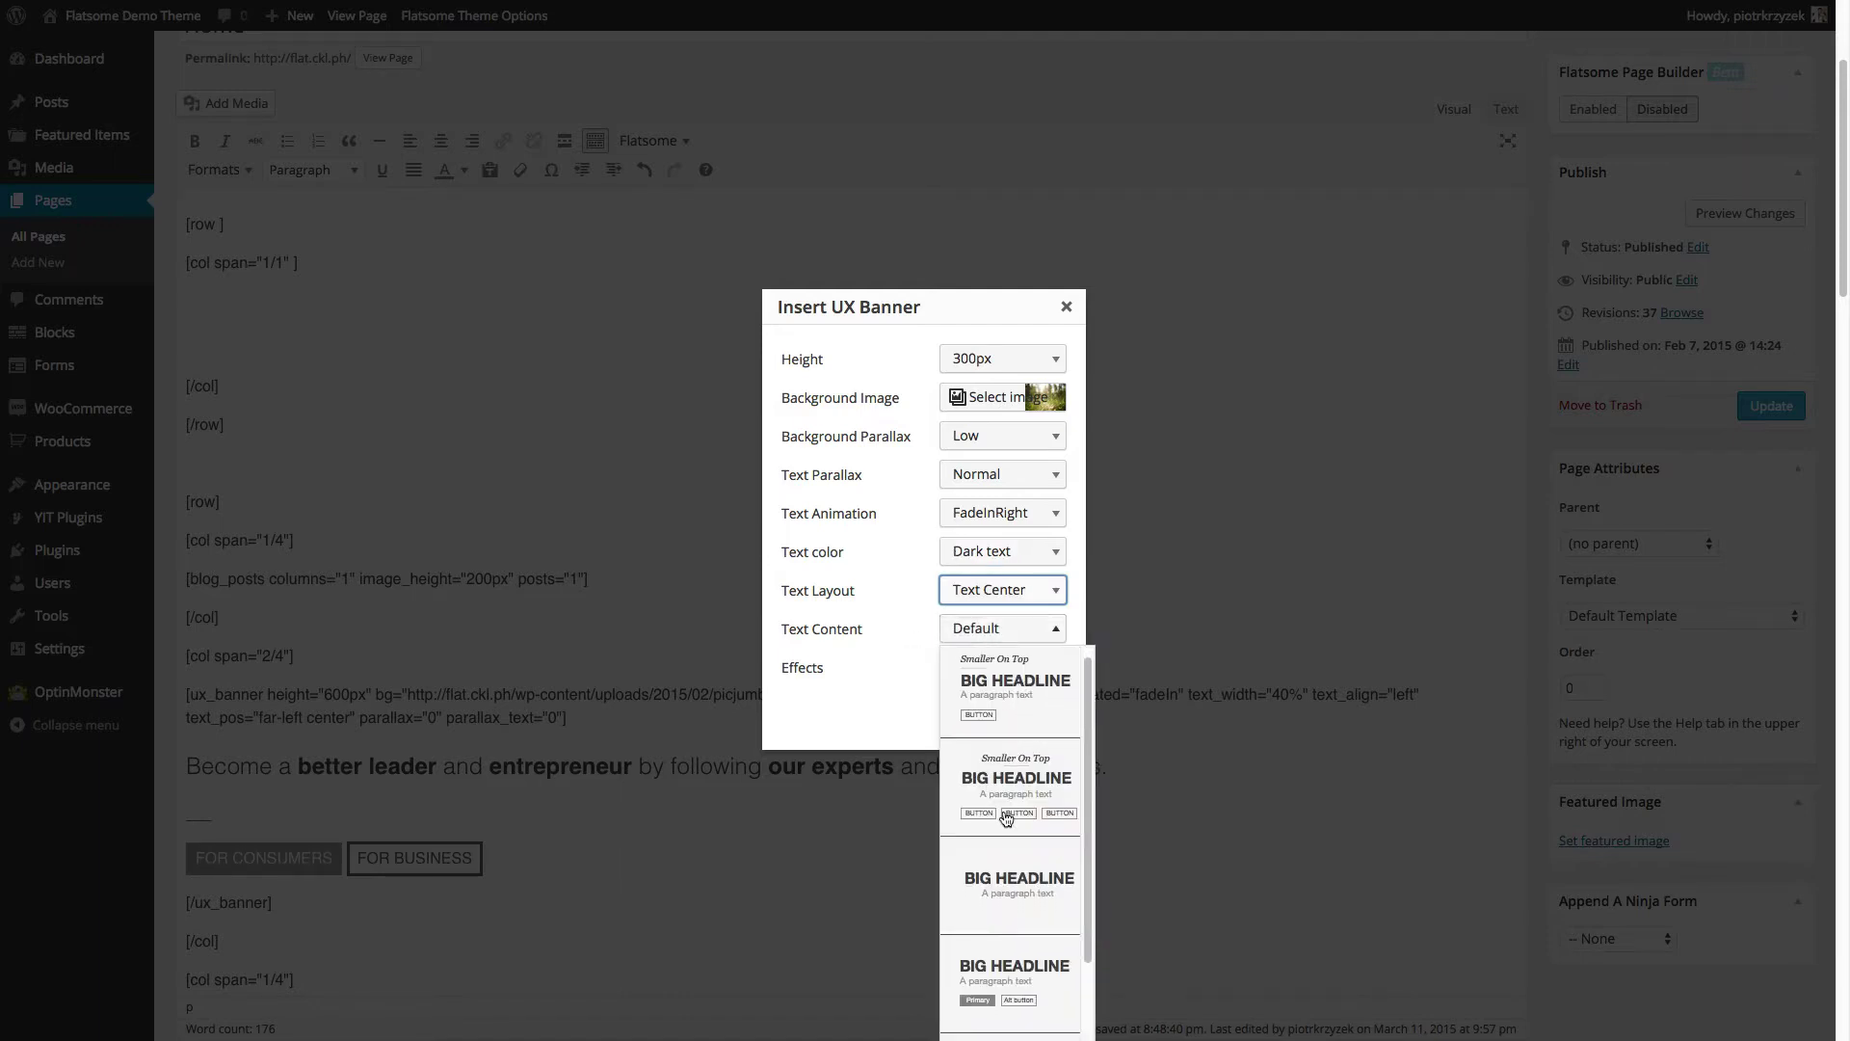
pyautogui.scroll(-5, 1008, 829)
pyautogui.click(1010, 985)
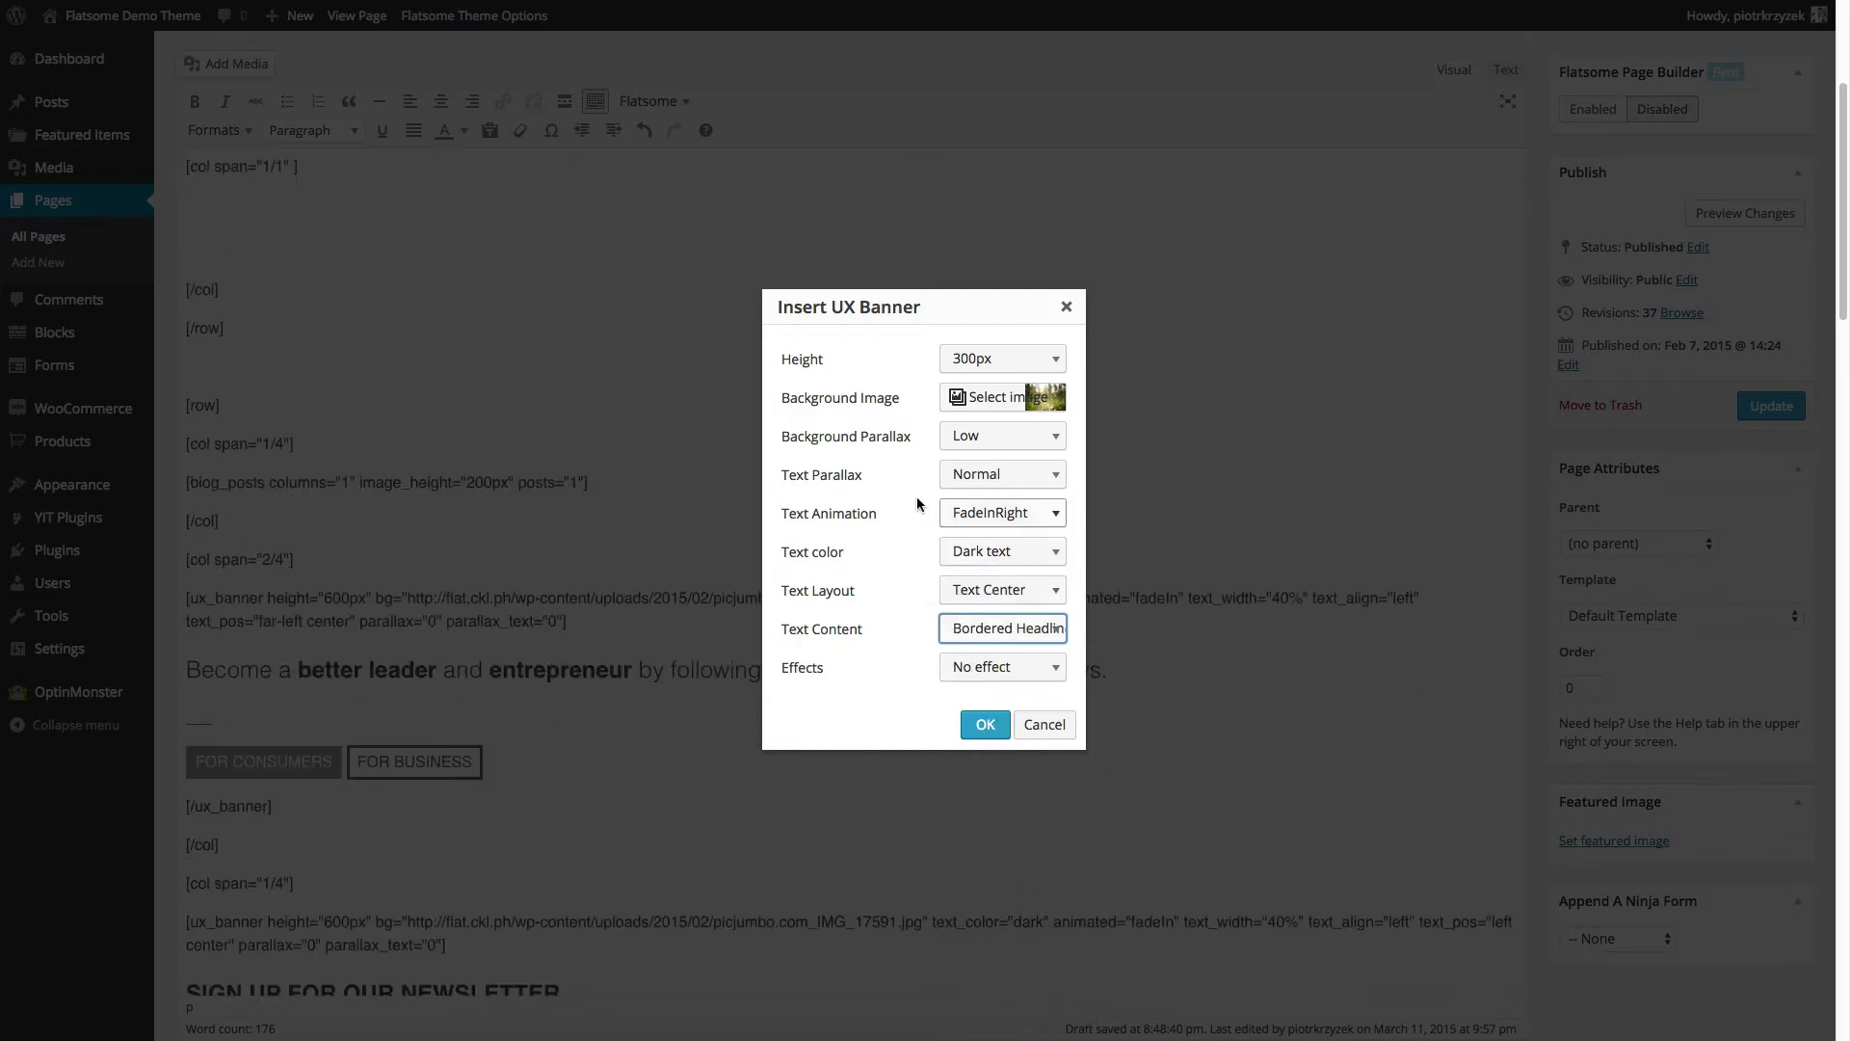
pyautogui.click(986, 726)
pyautogui.scroll(1, 679, 371)
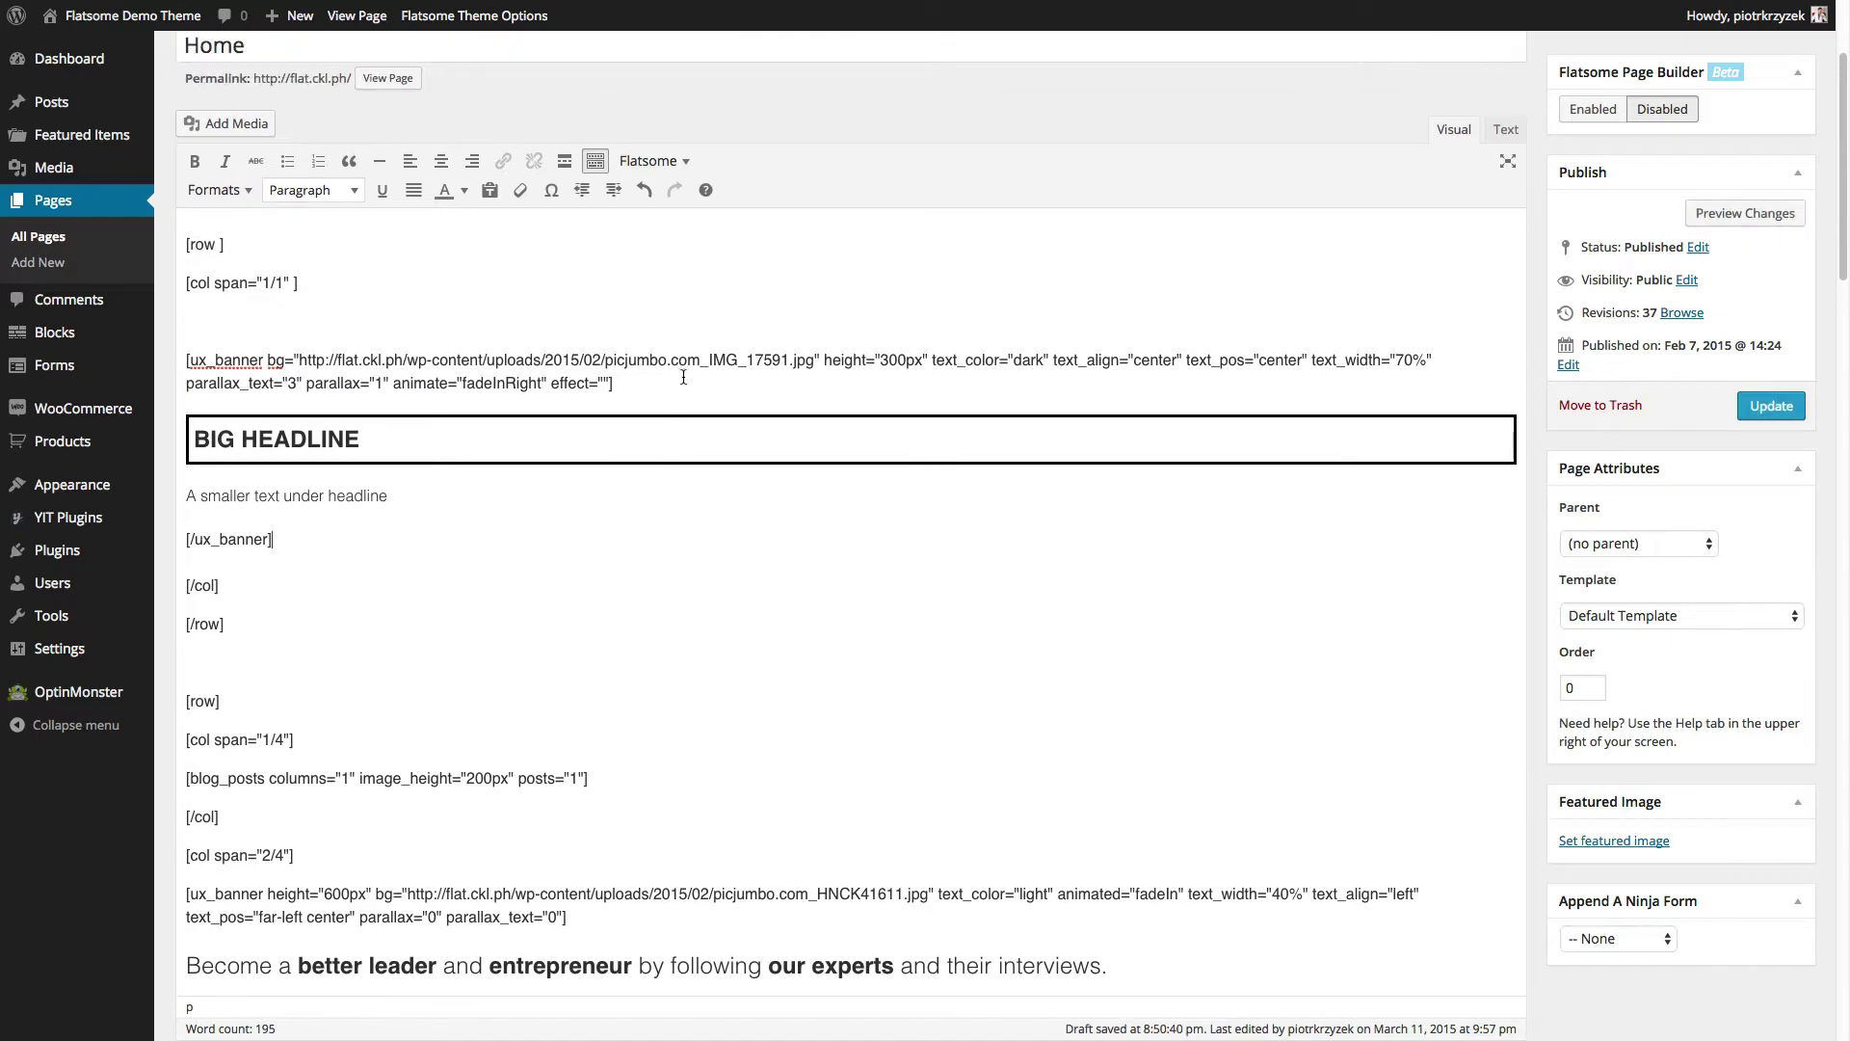
# Preview the page and examine how the new banner's background and text move on scrolling
pyautogui.click(1758, 214)
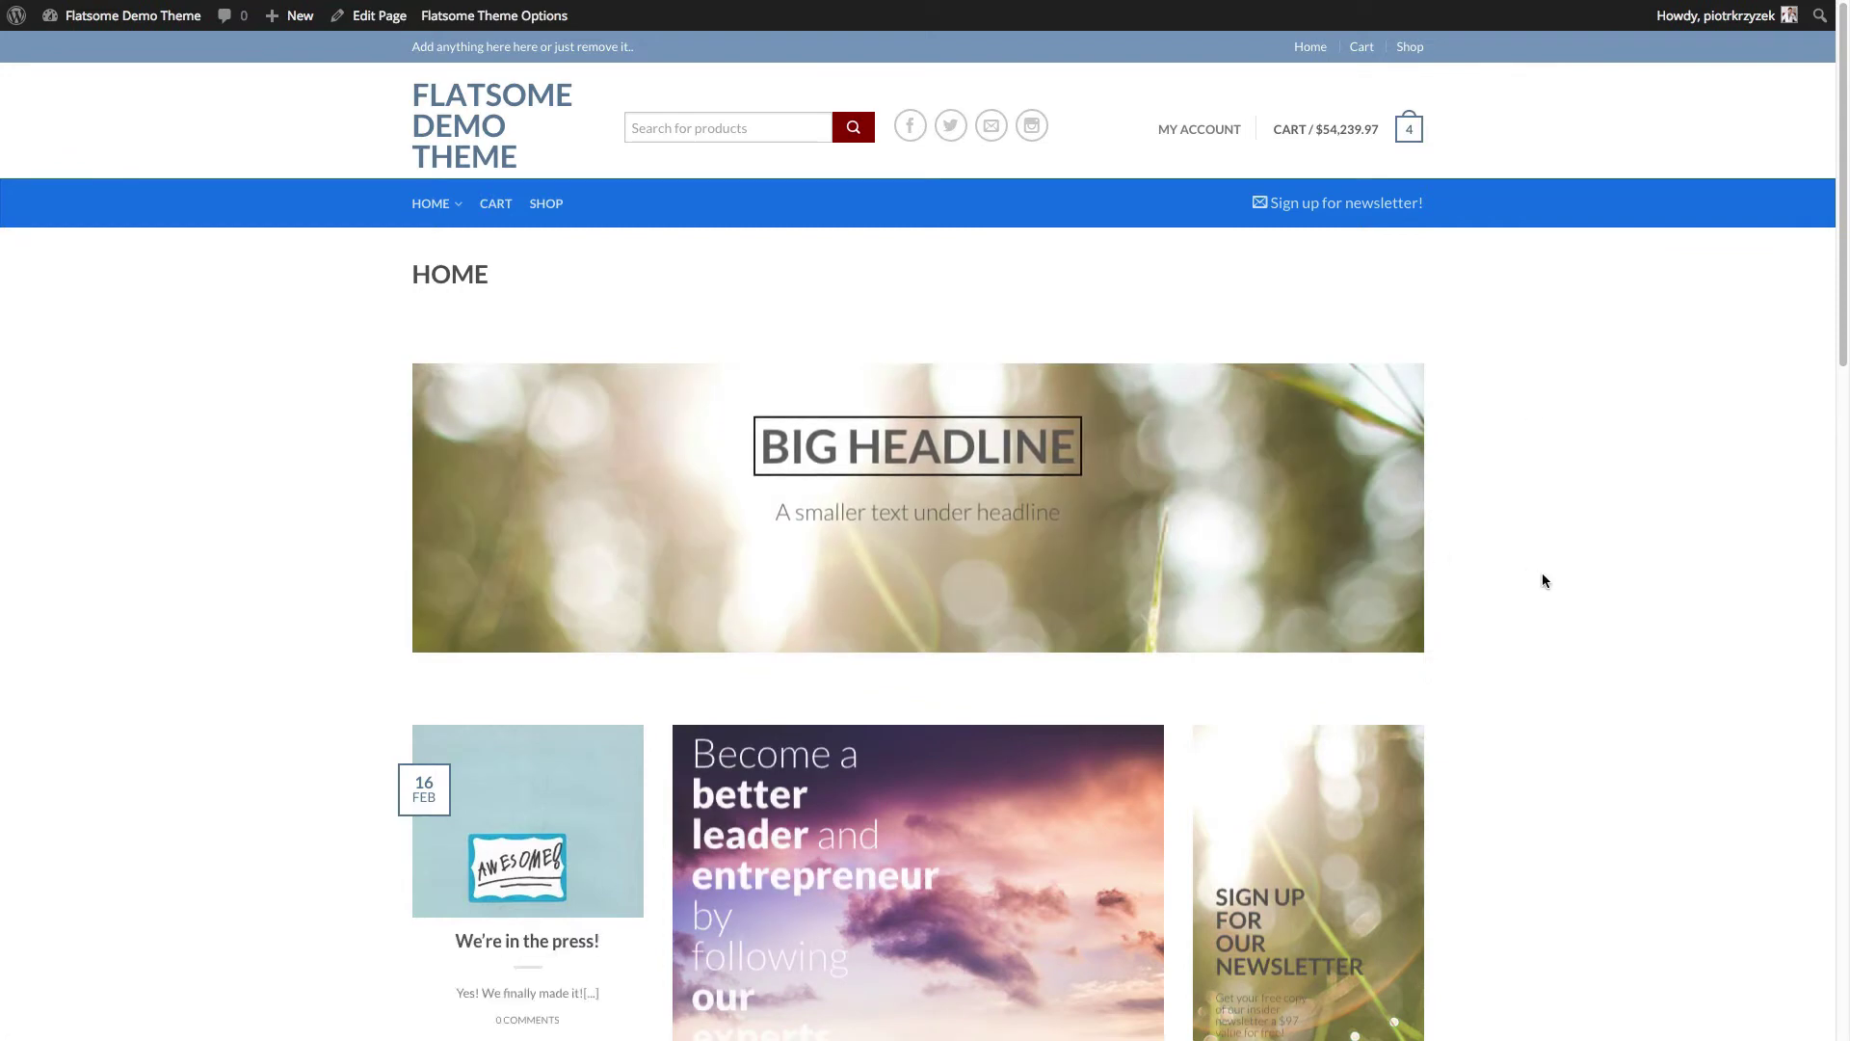
pyautogui.scroll(-3, 1547, 574)
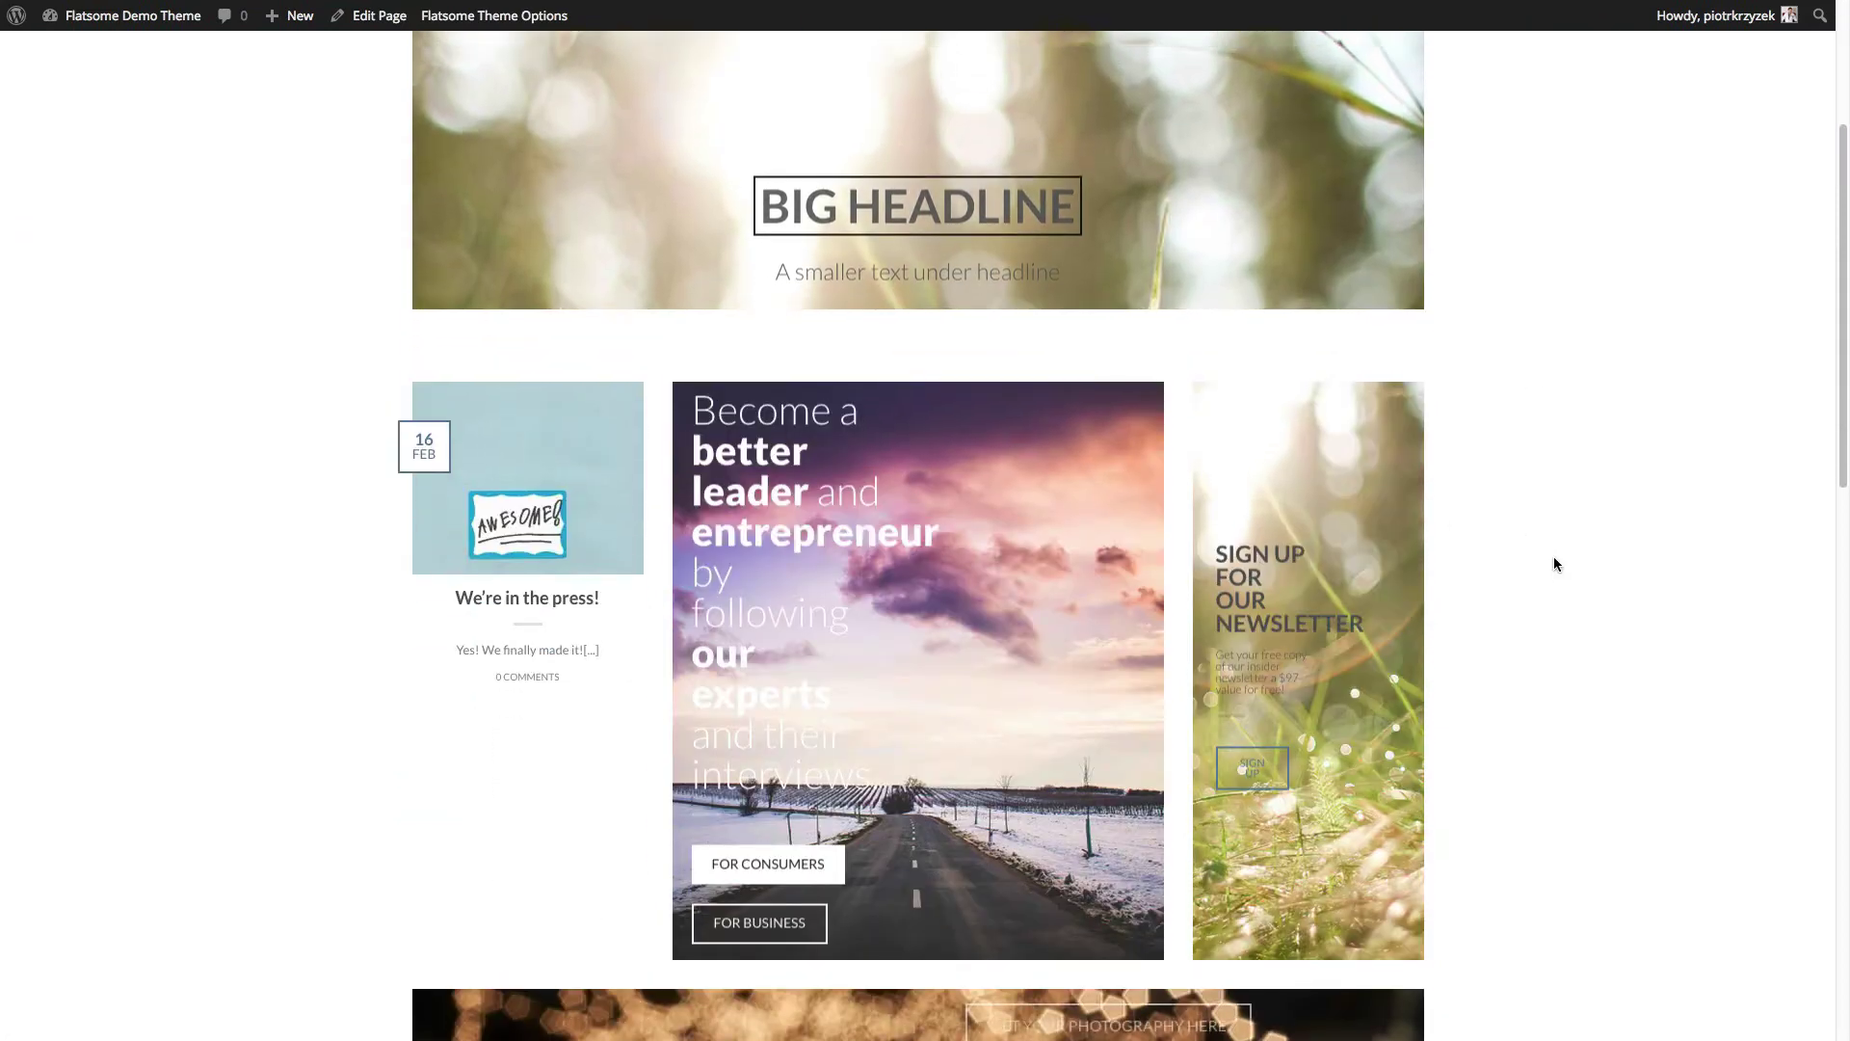
pyautogui.scroll(3, 1553, 564)
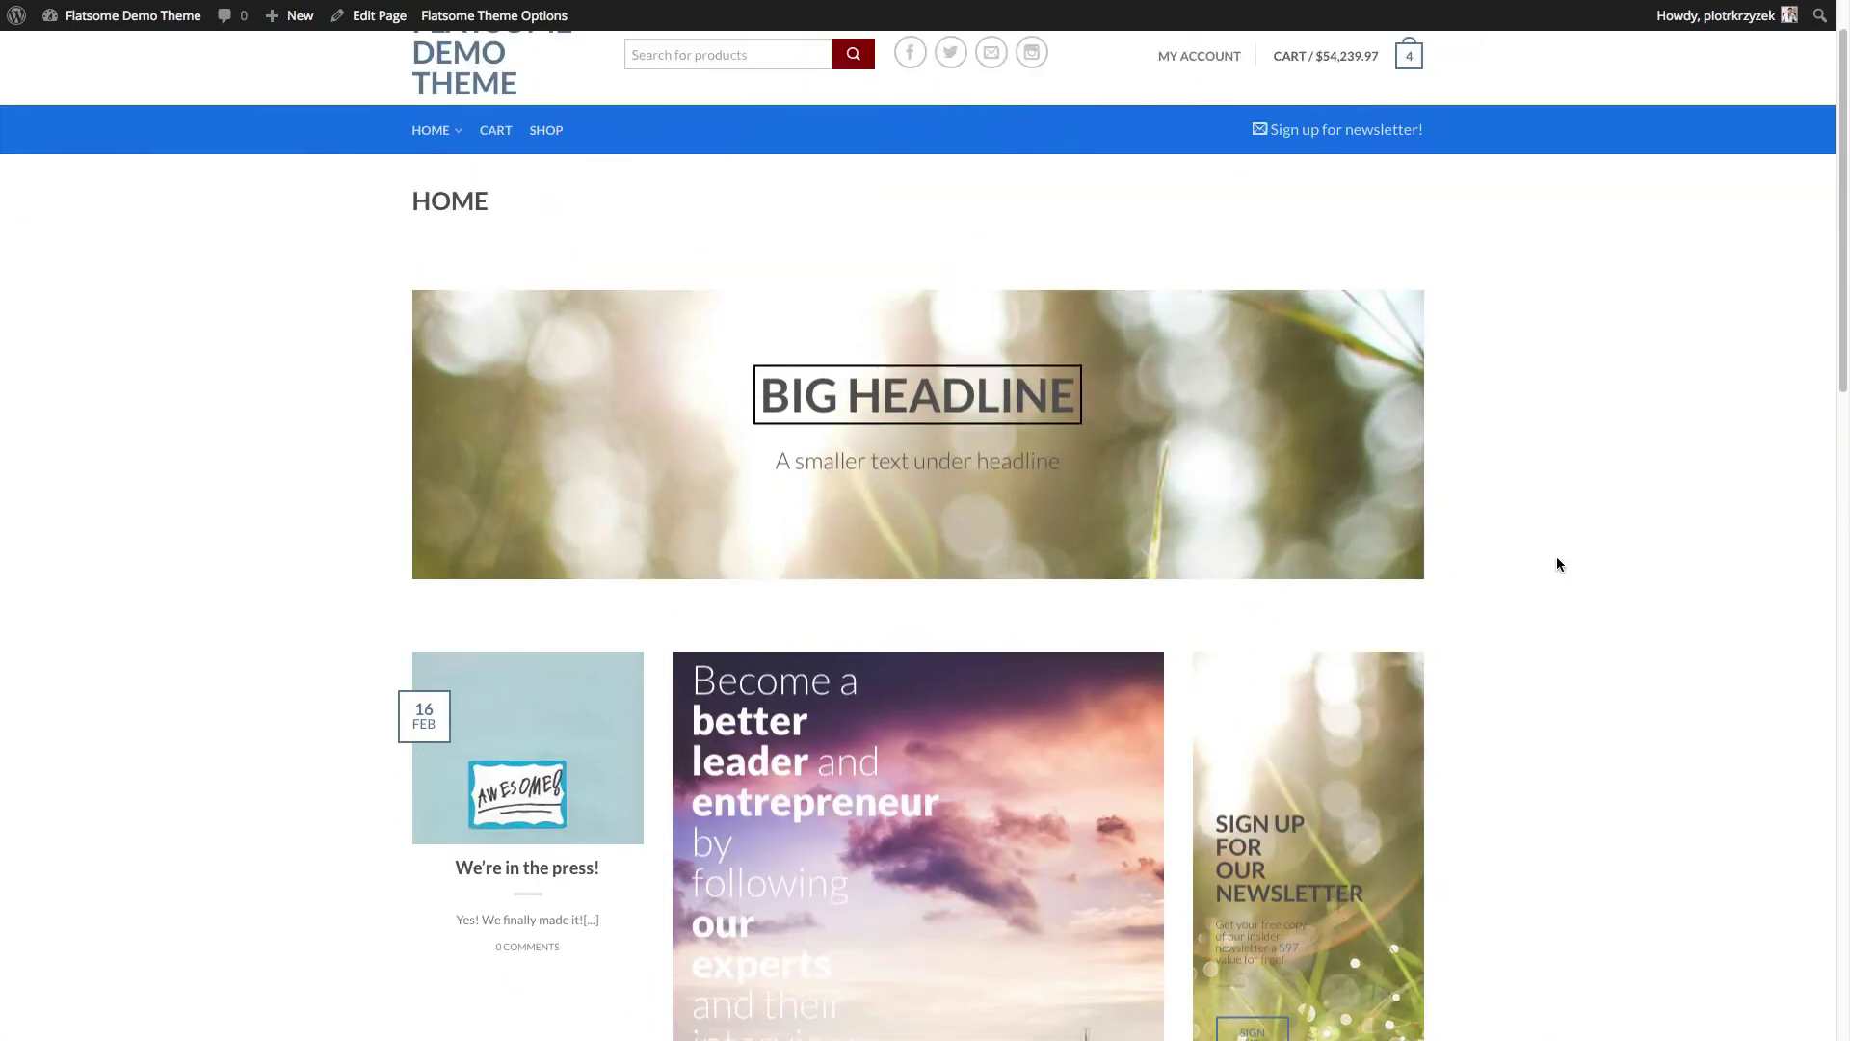
pyautogui.scroll(1, 1554, 568)
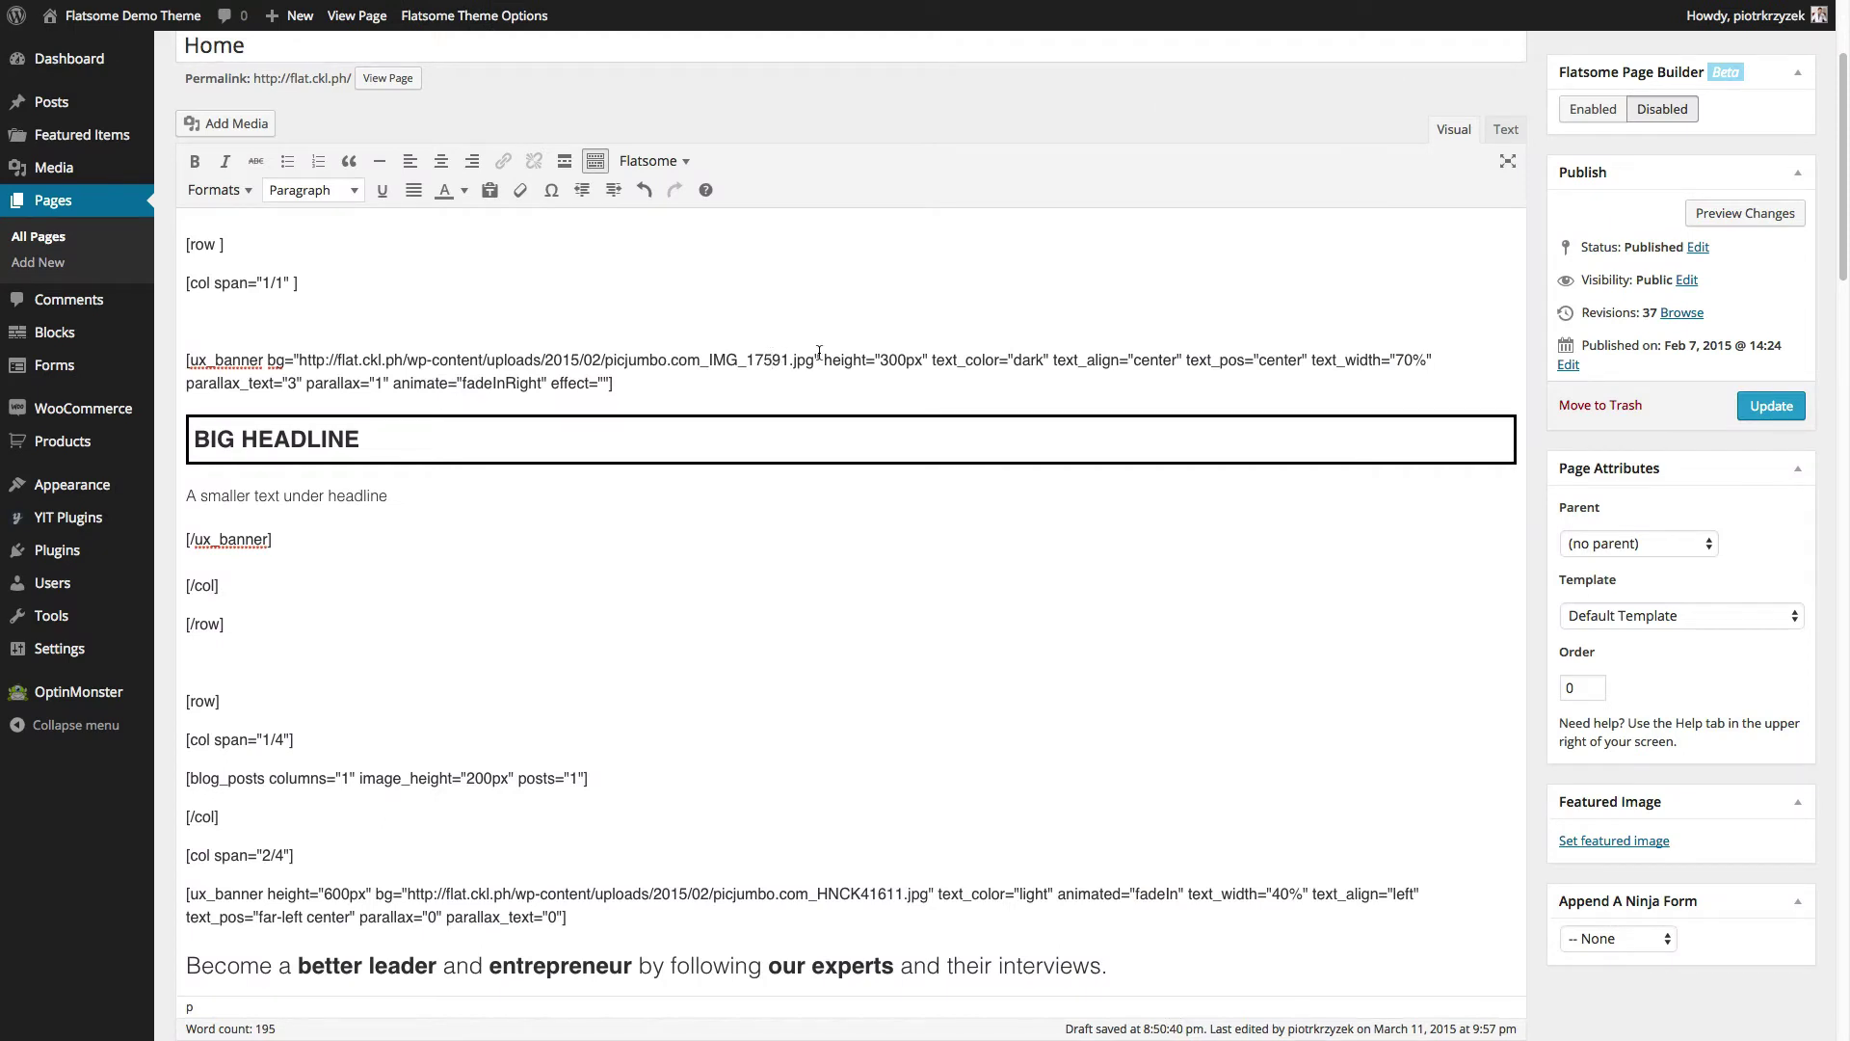
# Set both parallax and parallax_text to 0 in the new banner's shortcode
pyautogui.moveTo(825, 356); pyautogui.dragTo(961, 360)
pyautogui.click(961, 360)
pyautogui.click(1159, 359)
pyautogui.click(378, 383)
pyautogui.doubleClick(378, 383)
pyautogui.write('0')
pyautogui.doubleClick(293, 383)
pyautogui.write('0')
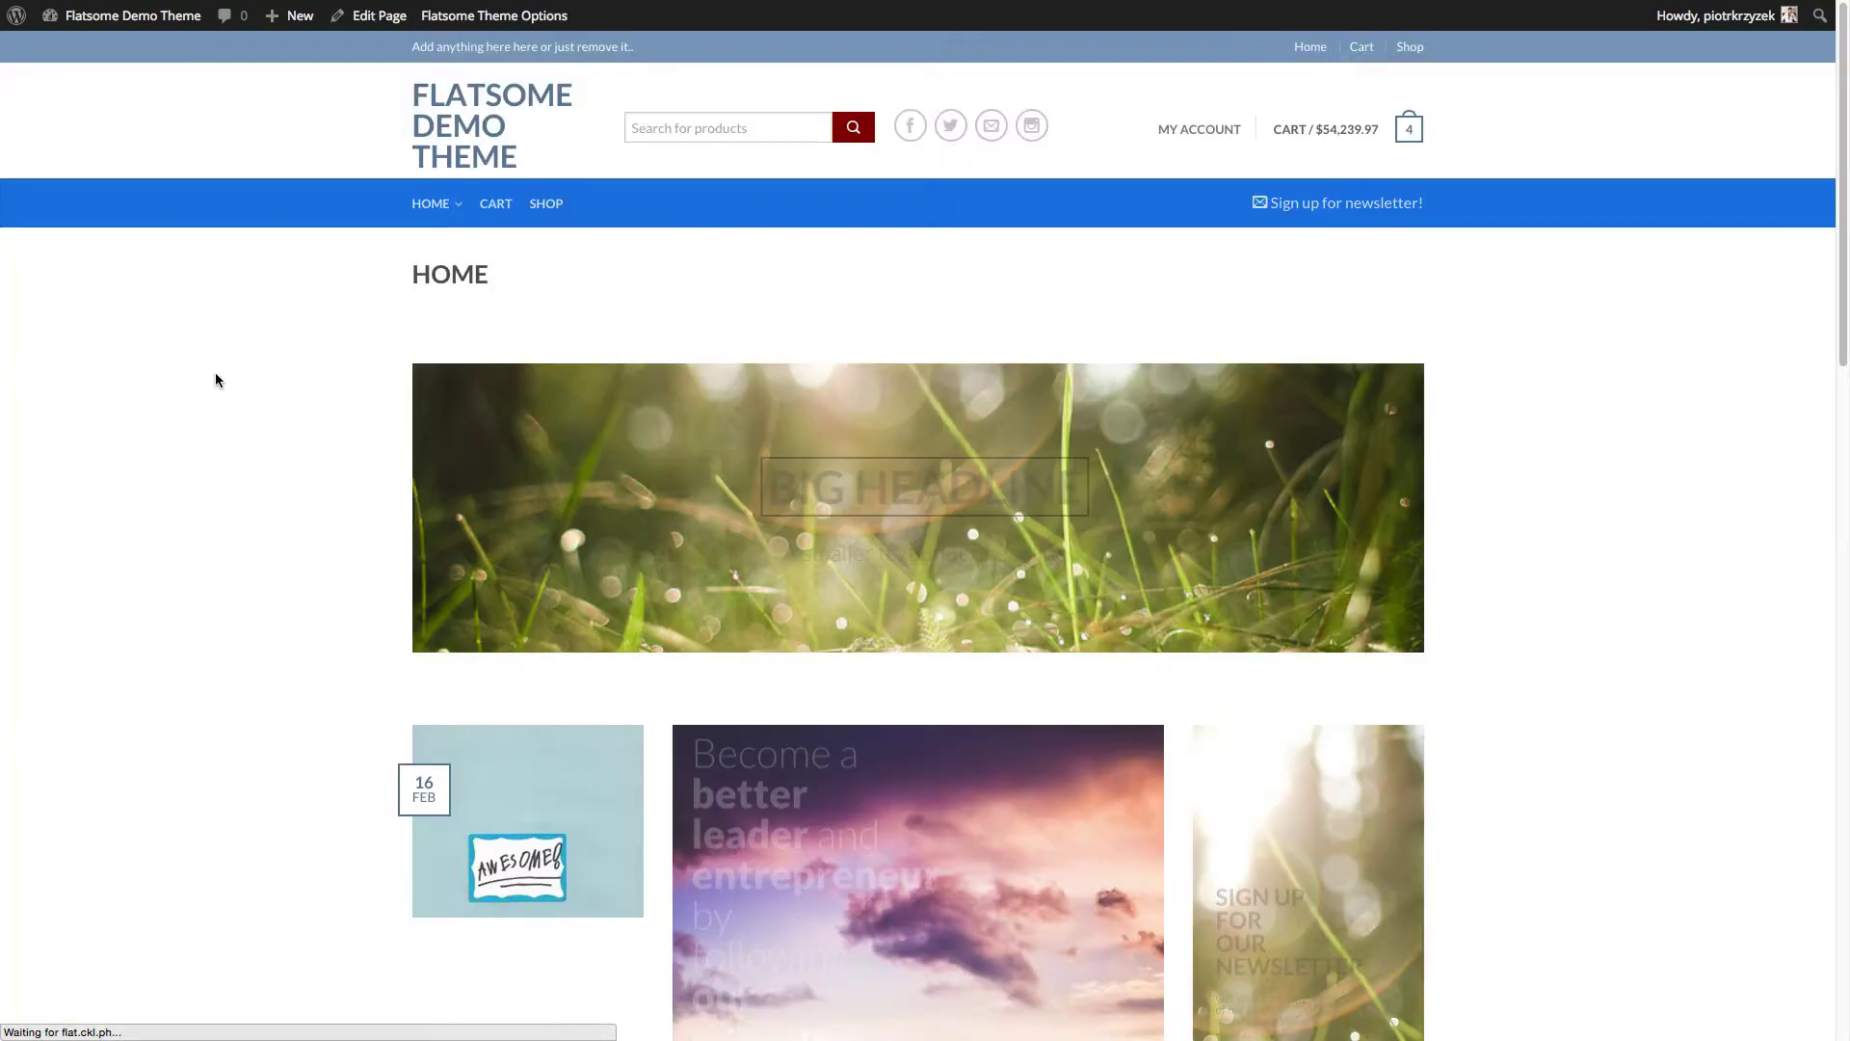
# Examine the banner without parallax in the page preview, checking its scrolling and the headline's legibility
pyautogui.scroll(-4, 202, 367)
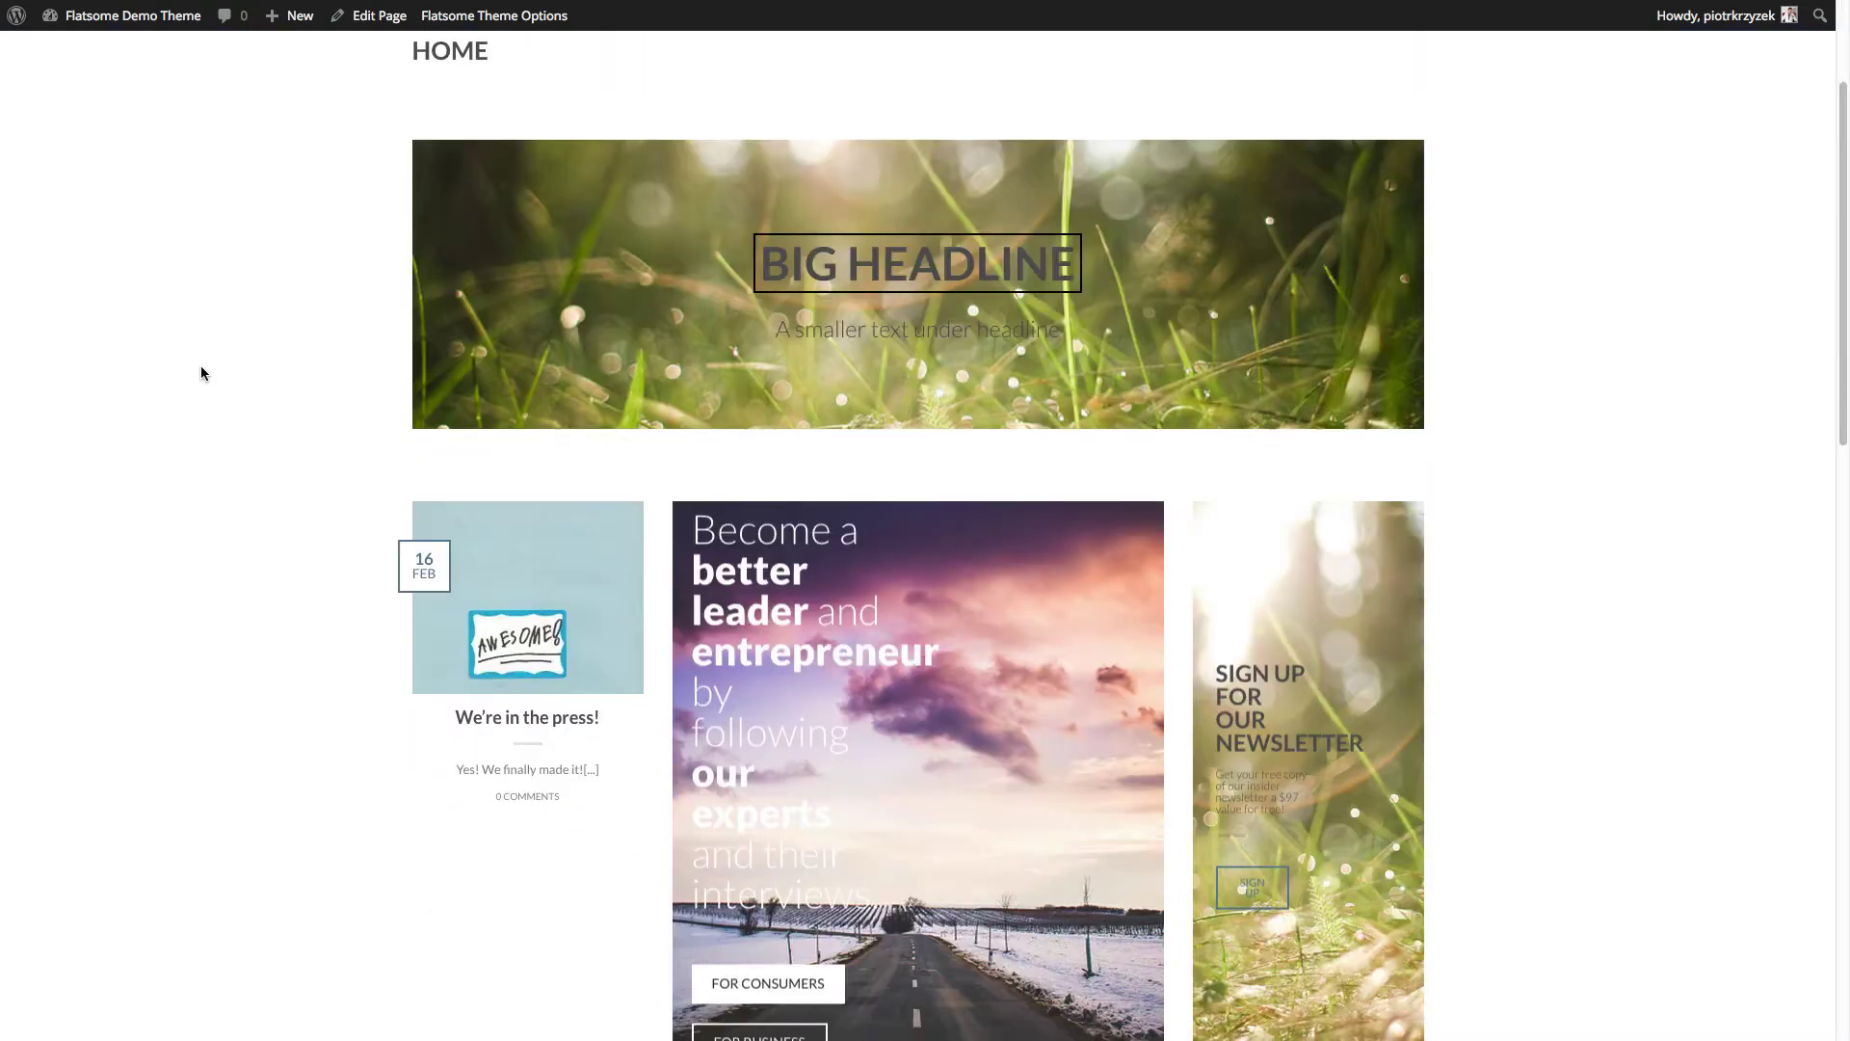
pyautogui.scroll(1, 200, 374)
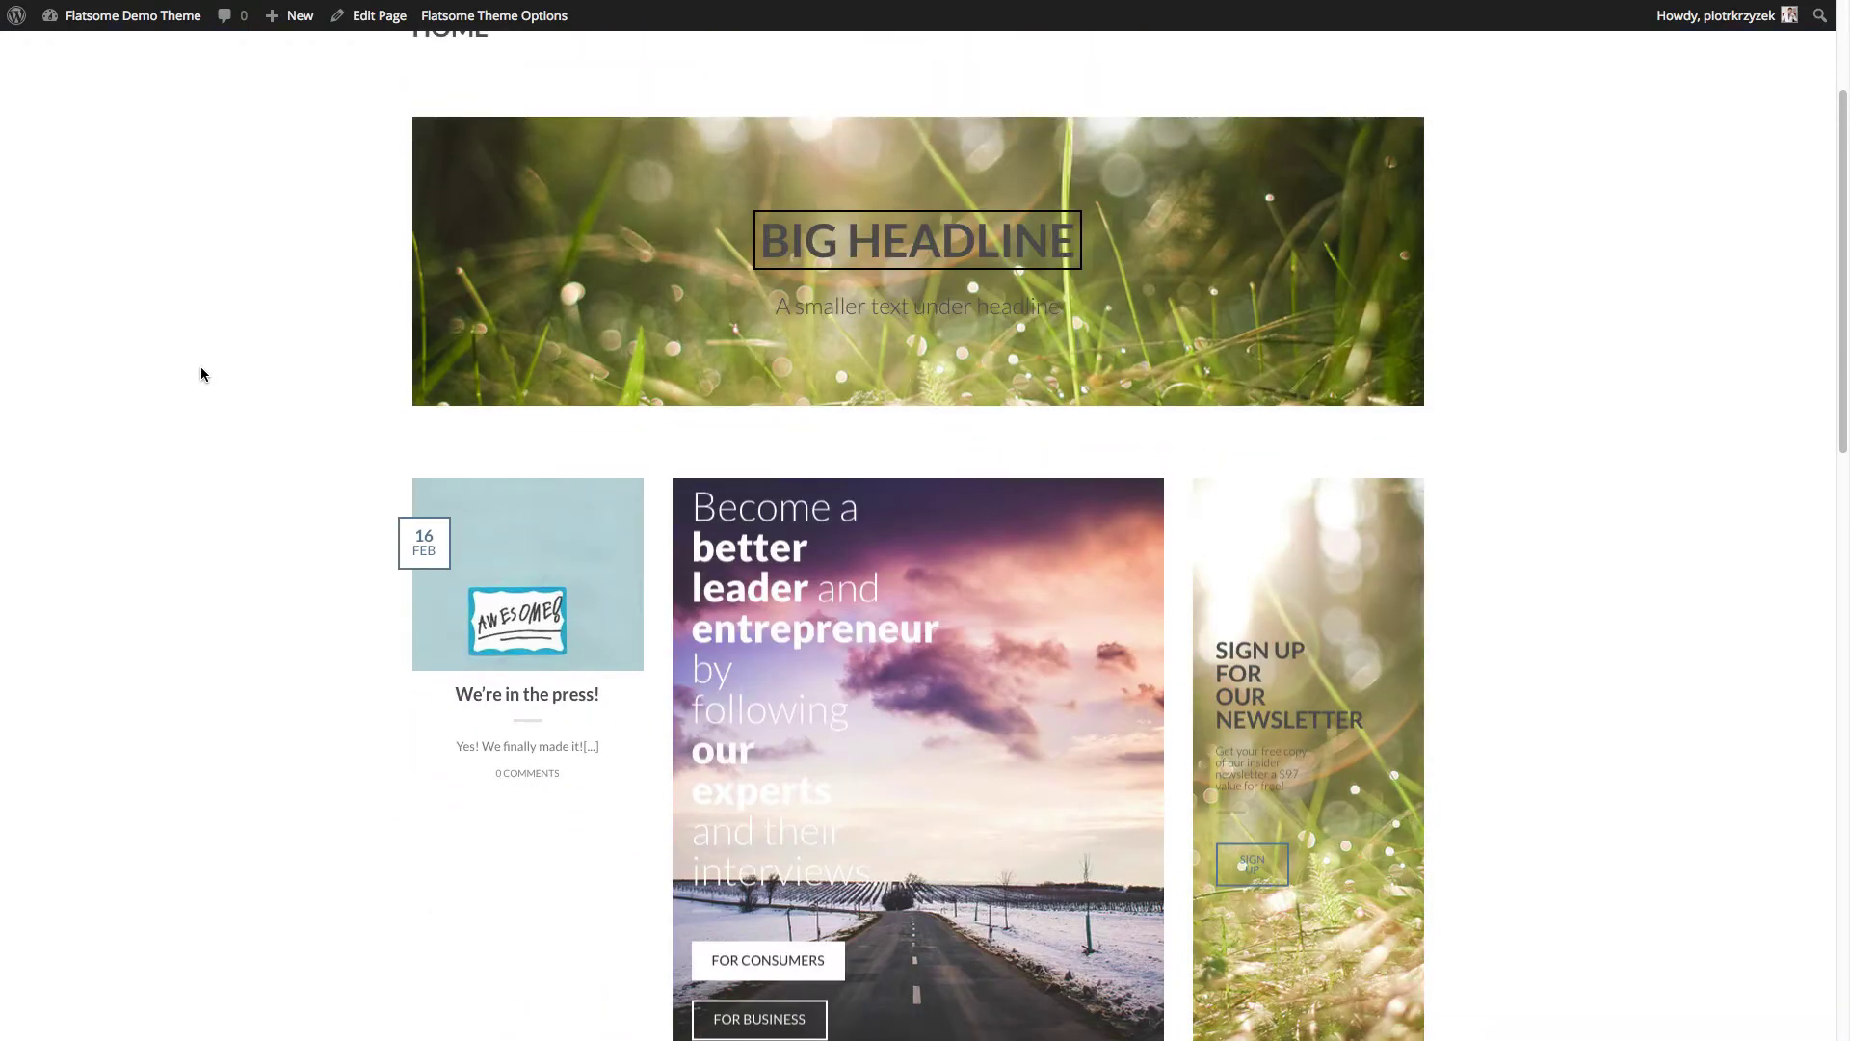
pyautogui.scroll(1, 212, 356)
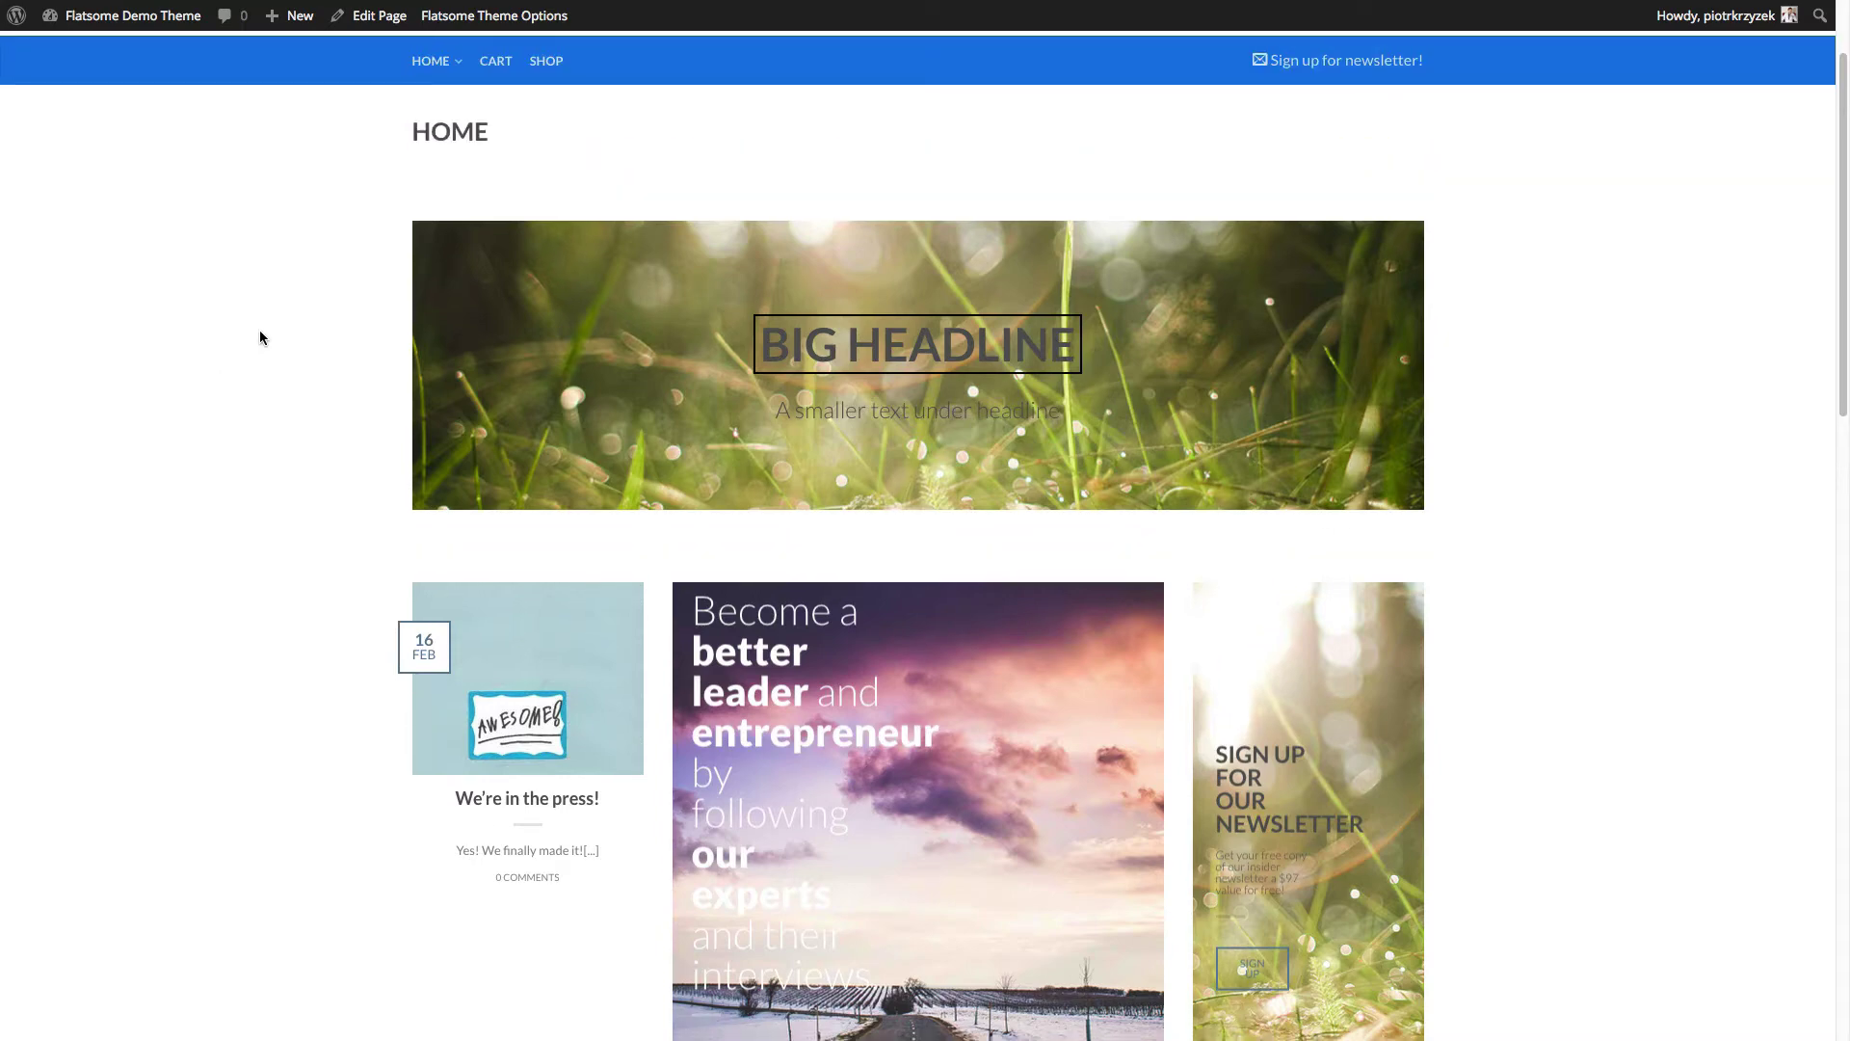
pyautogui.scroll(-1, 259, 337)
pyautogui.scroll(-1, 252, 343)
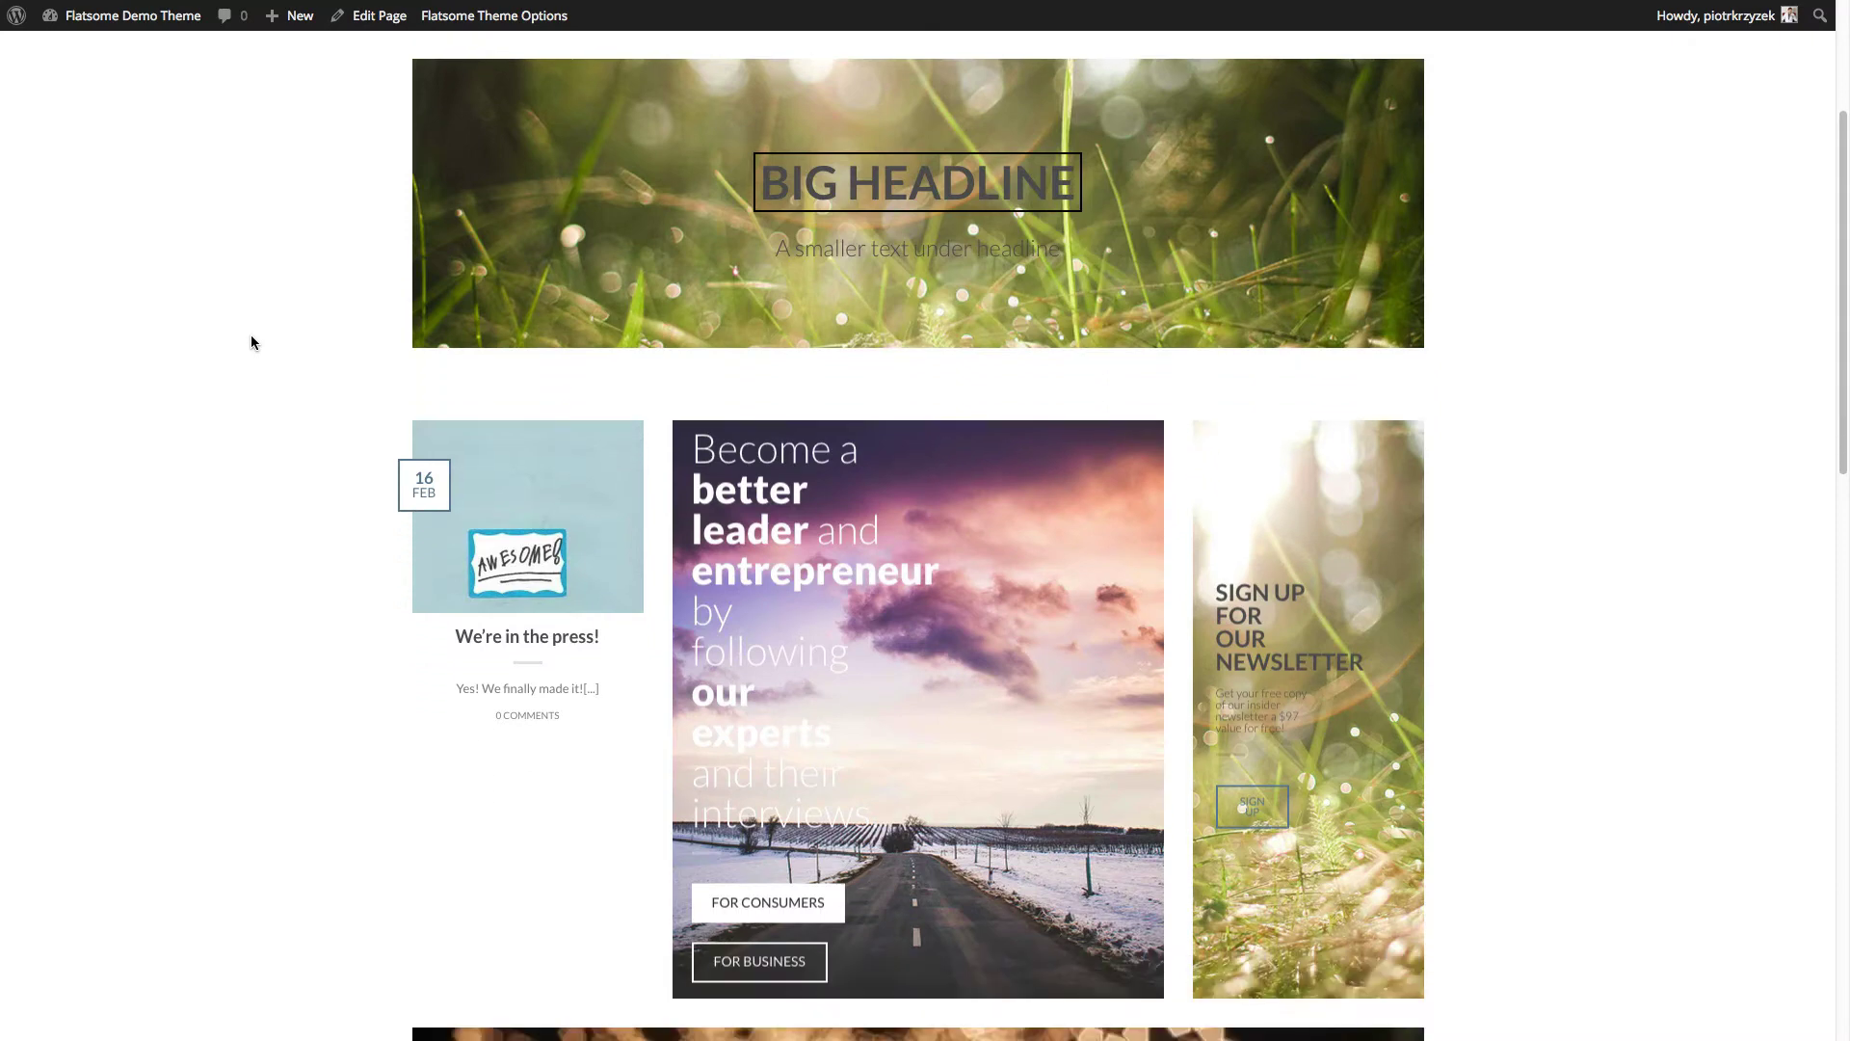
pyautogui.scroll(2, 255, 340)
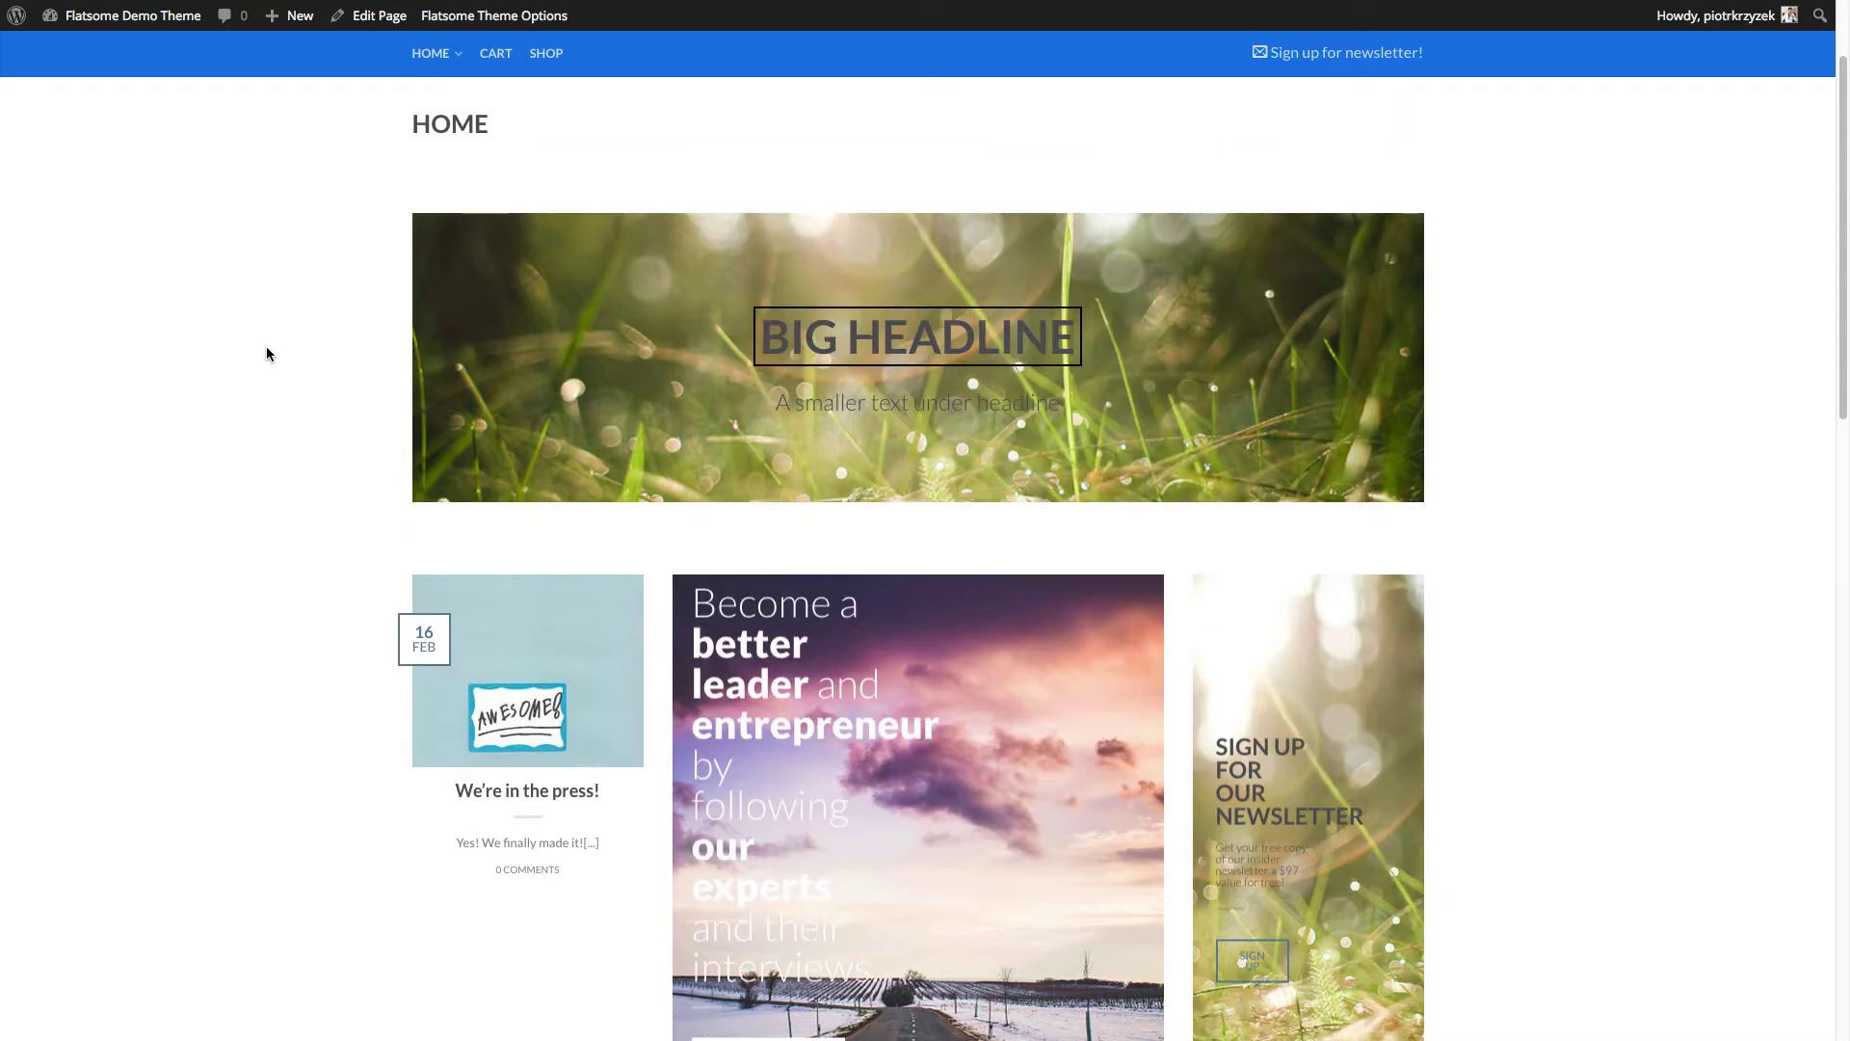
pyautogui.scroll(1, 266, 347)
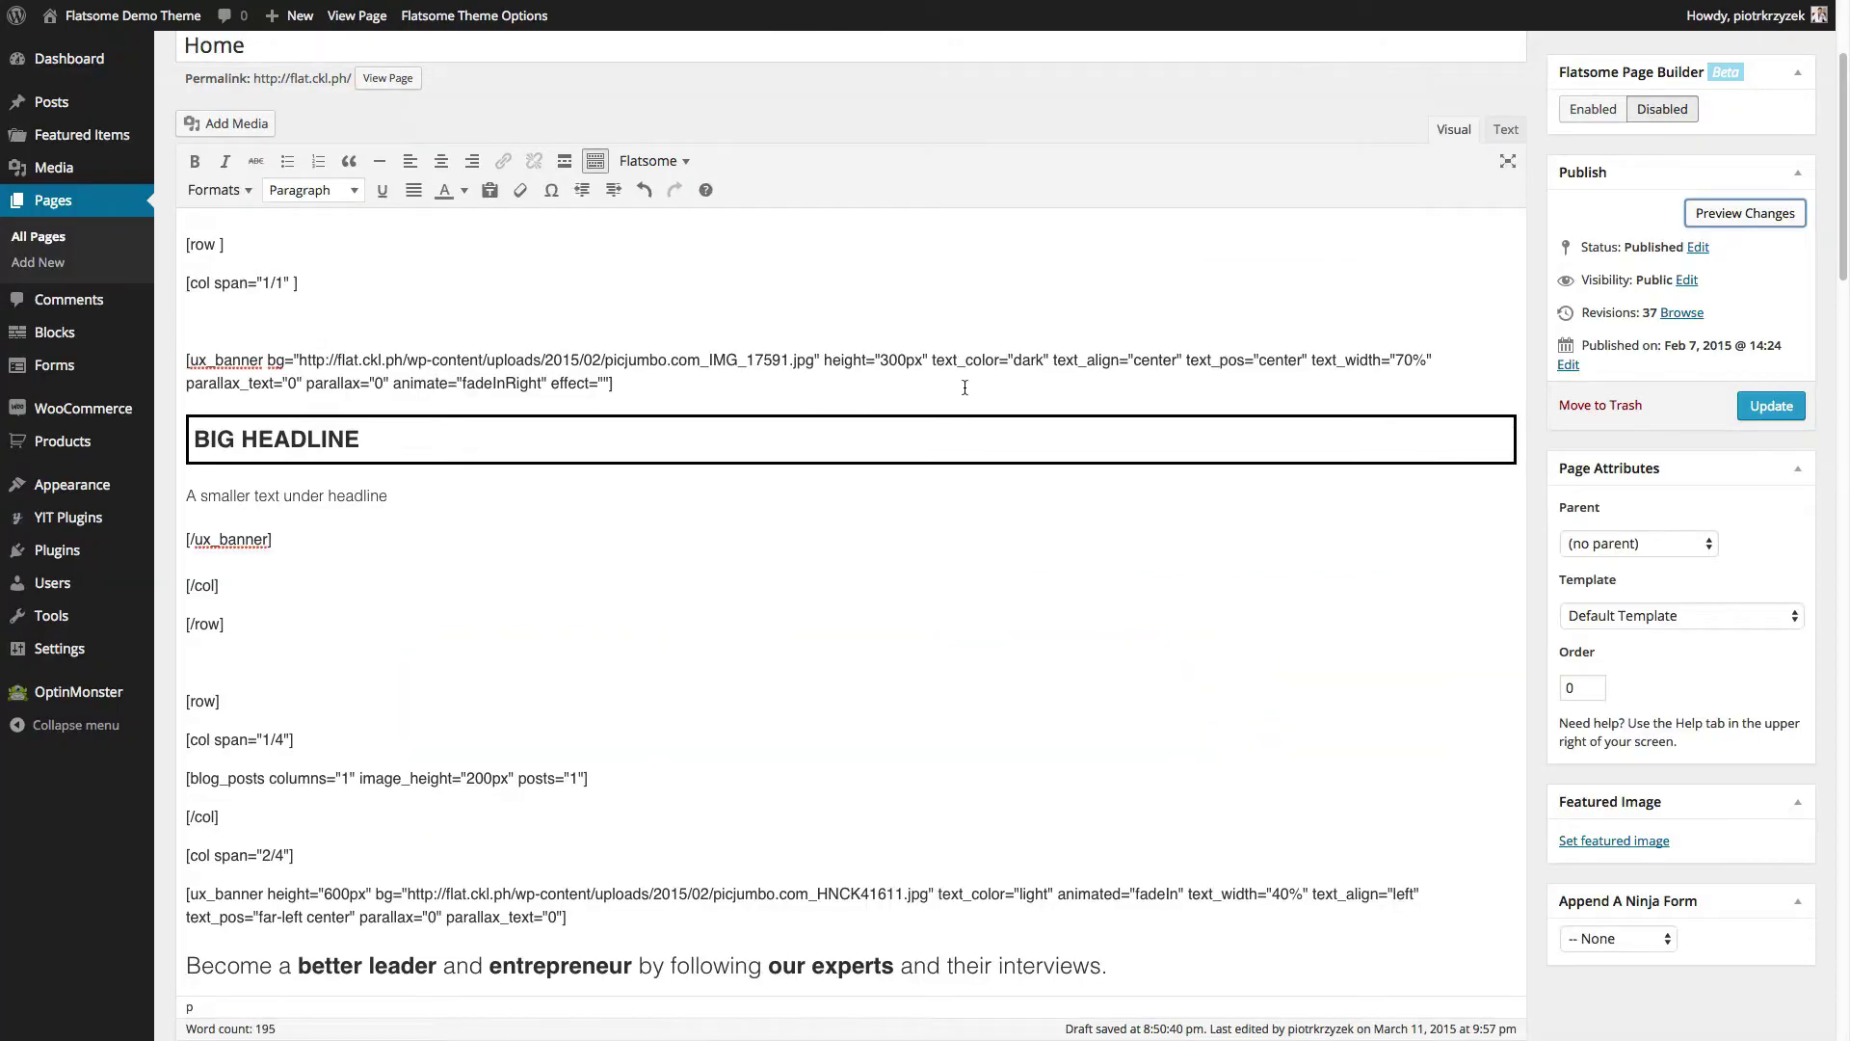
# Set text_color to light in the top banner's shortcode and check the result in the page preview
pyautogui.doubleClick(1016, 361)
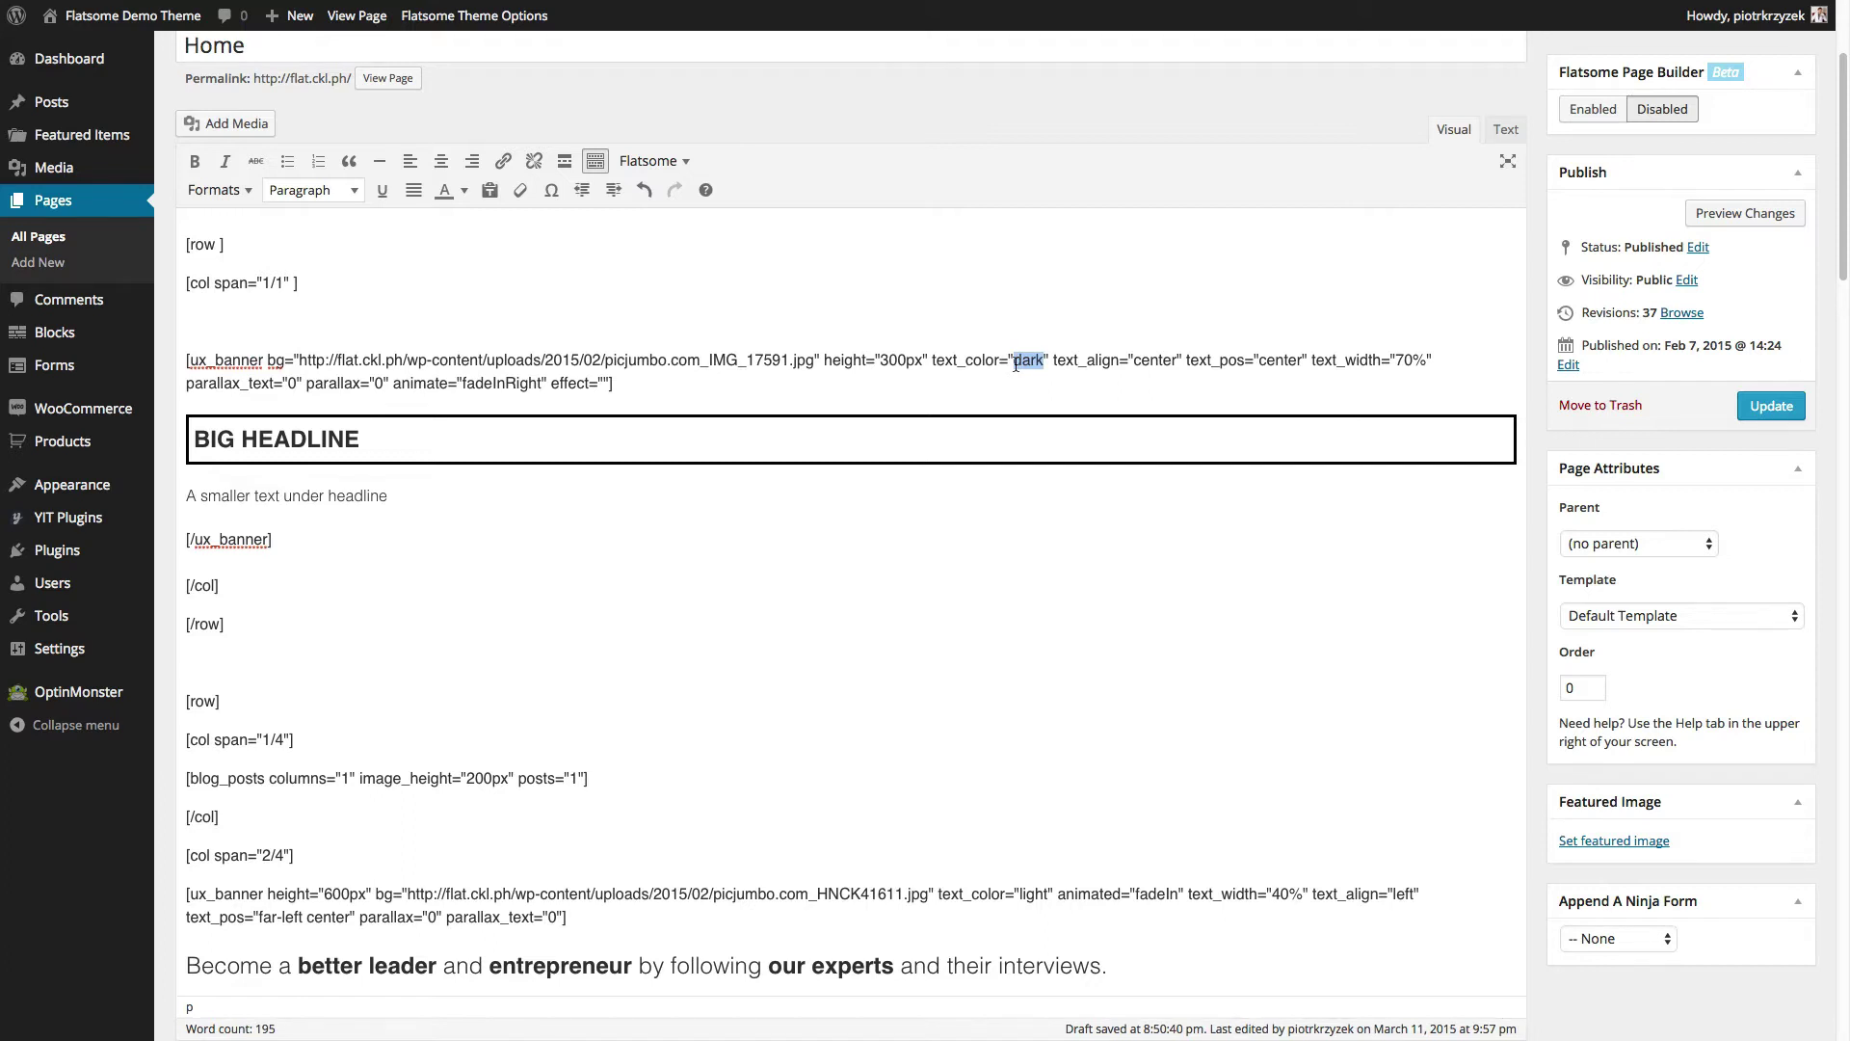
pyautogui.click(933, 361)
pyautogui.moveTo(931, 359); pyautogui.dragTo(983, 360)
pyautogui.doubleClick(1027, 360)
pyautogui.write('light')
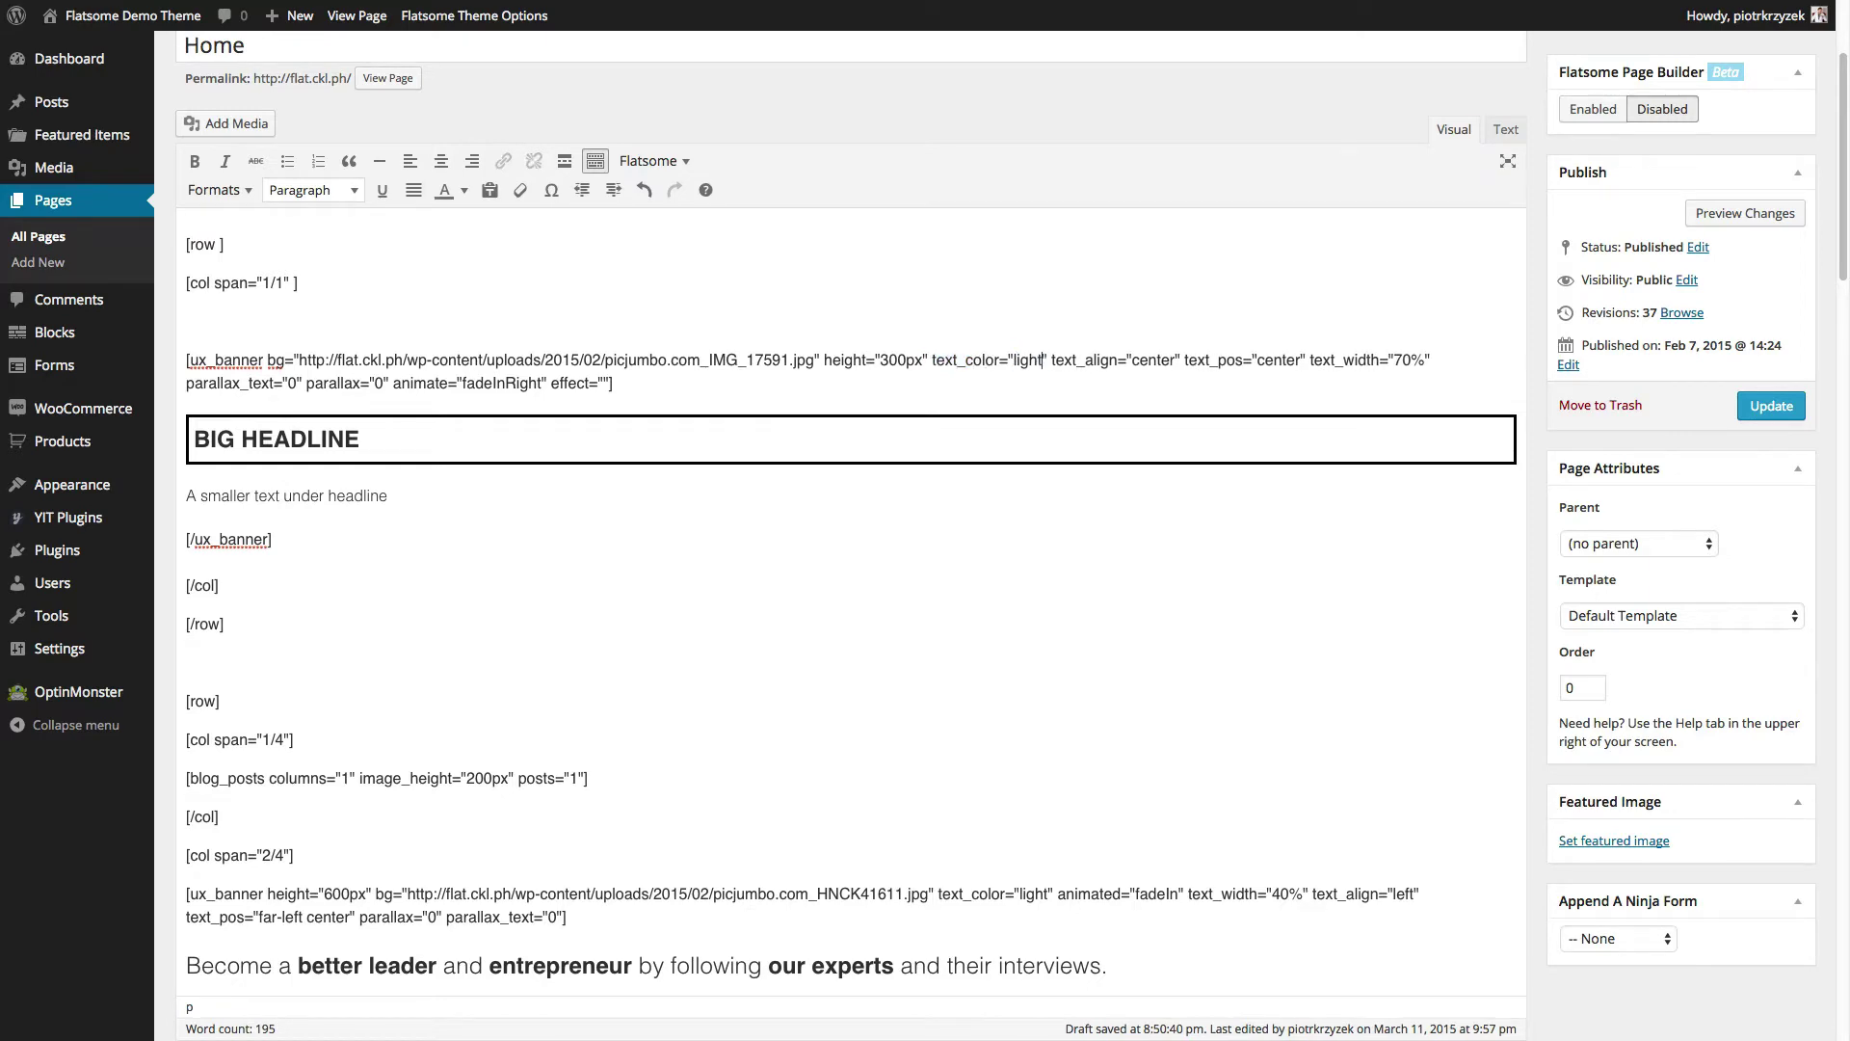
pyautogui.click(1772, 212)
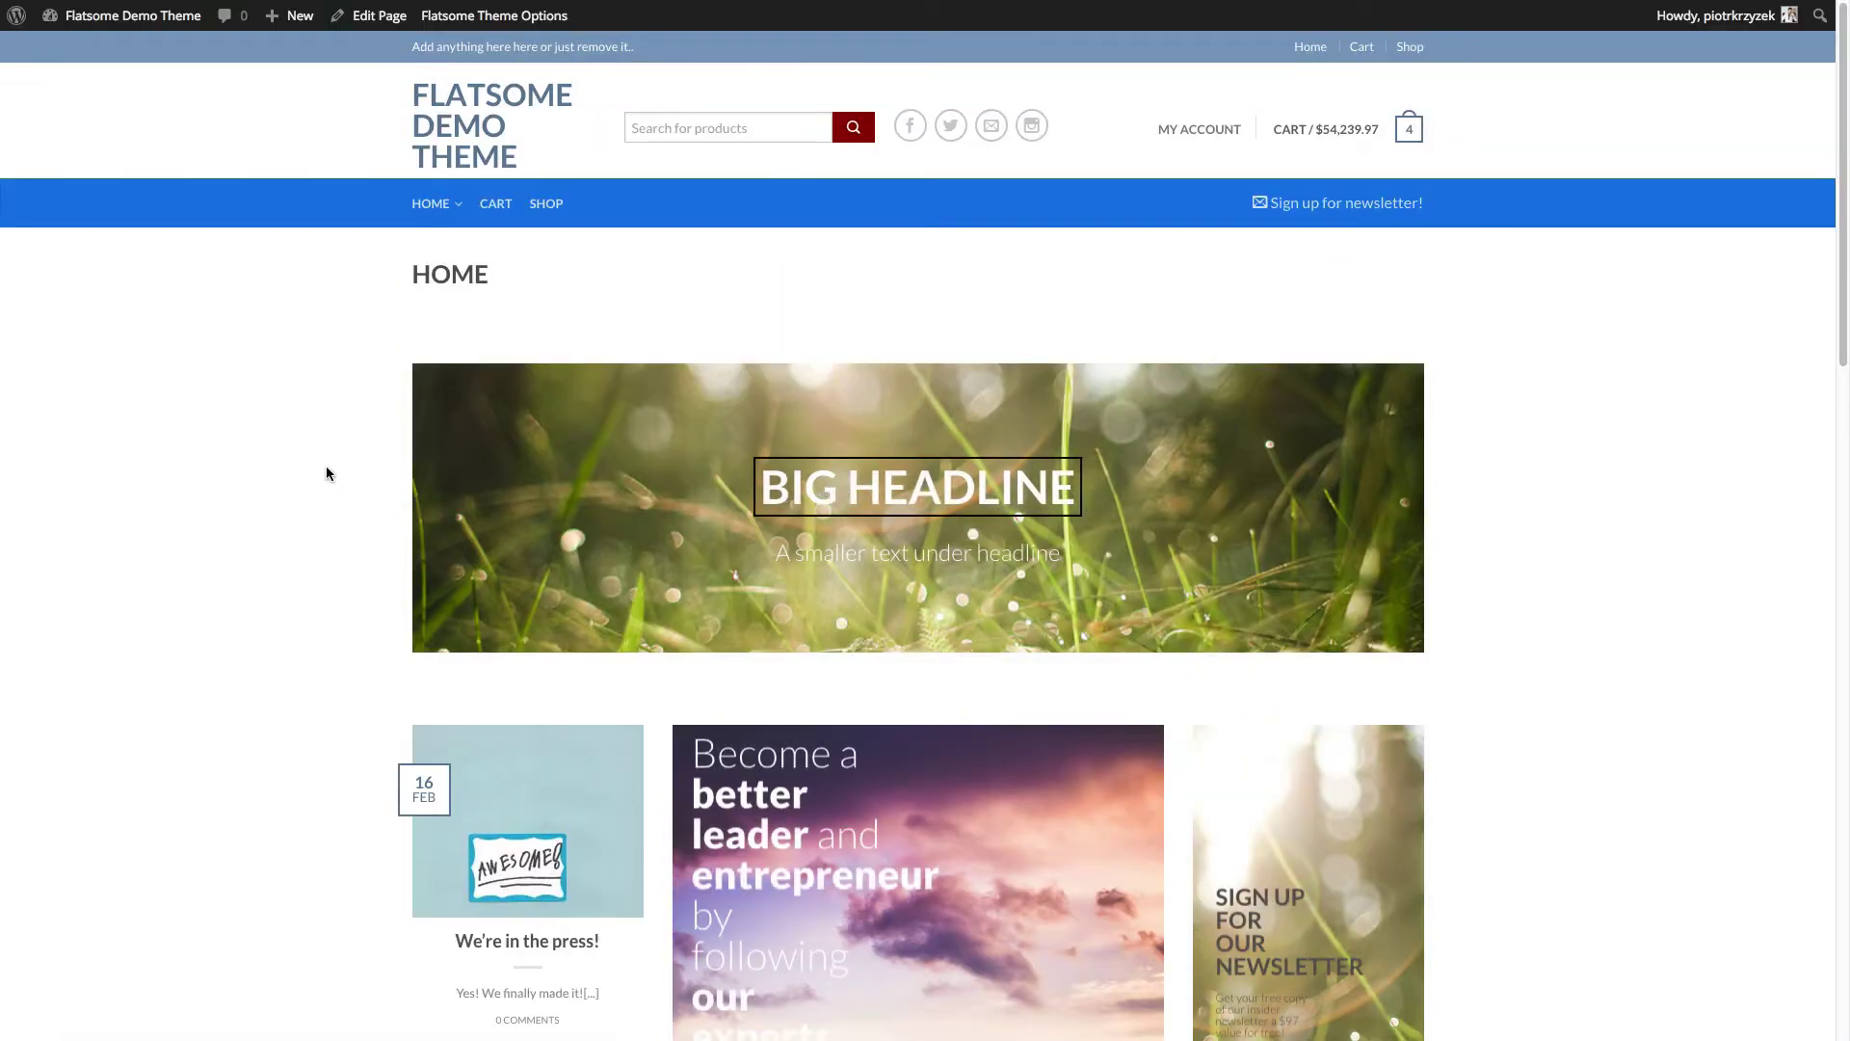
pyautogui.press('super+w')
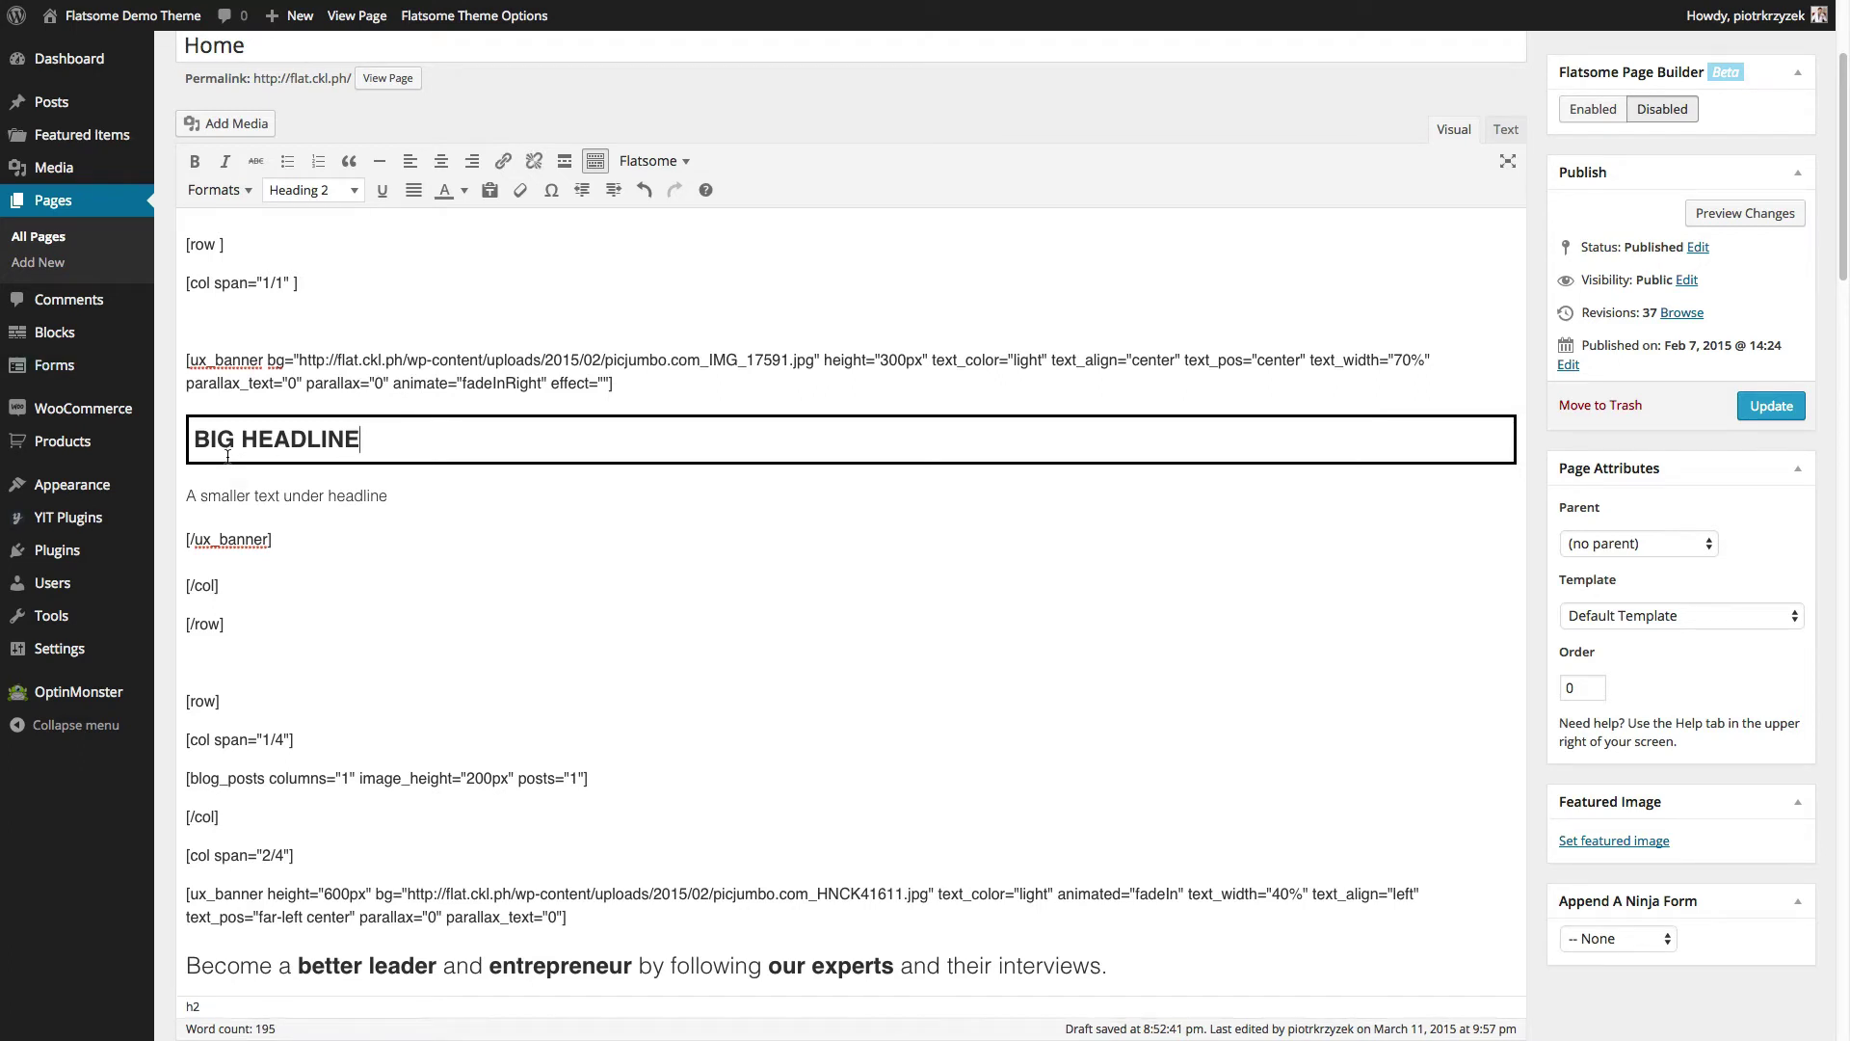
# Color the top banner's BIG HEADLINE text red
pyautogui.moveTo(386, 435); pyautogui.dragTo(189, 440)
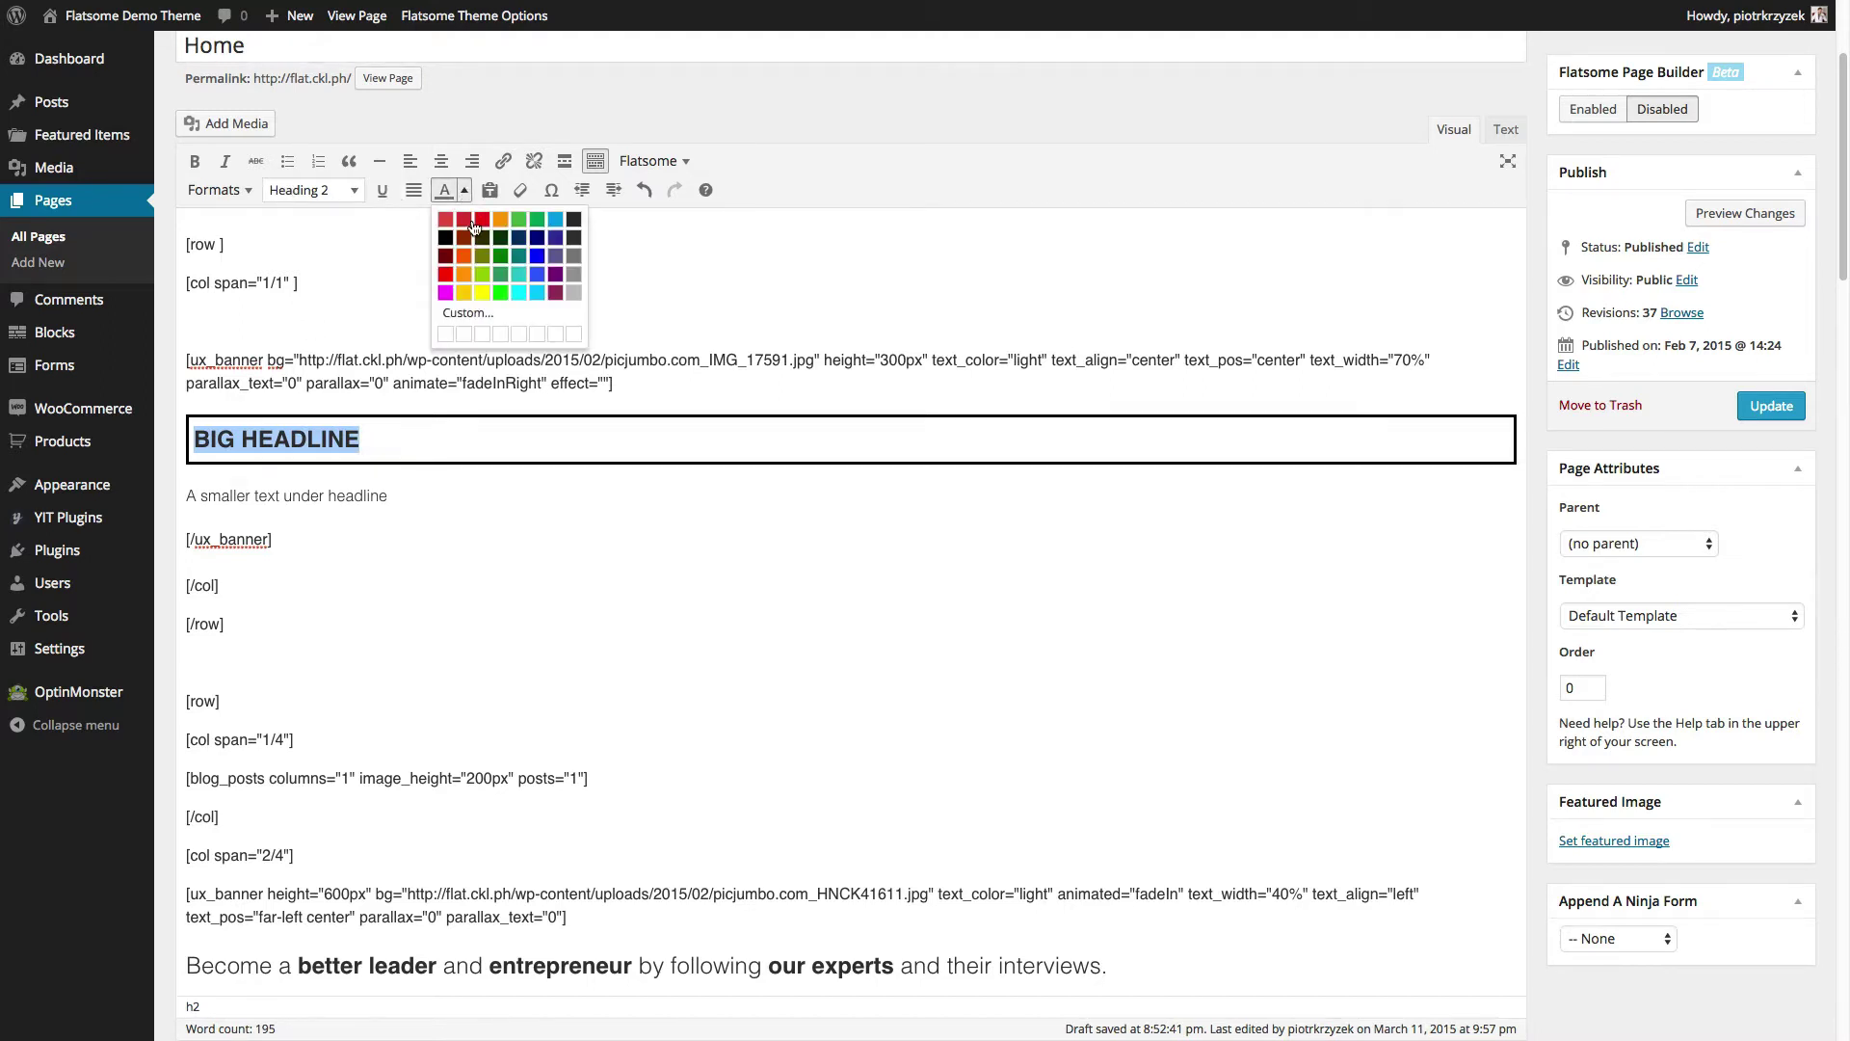
pyautogui.click(482, 220)
pyautogui.click(437, 513)
# Underline the smaller text under the banner's headline, color it yellow-green, and preview the page
pyautogui.tripleClick(382, 498)
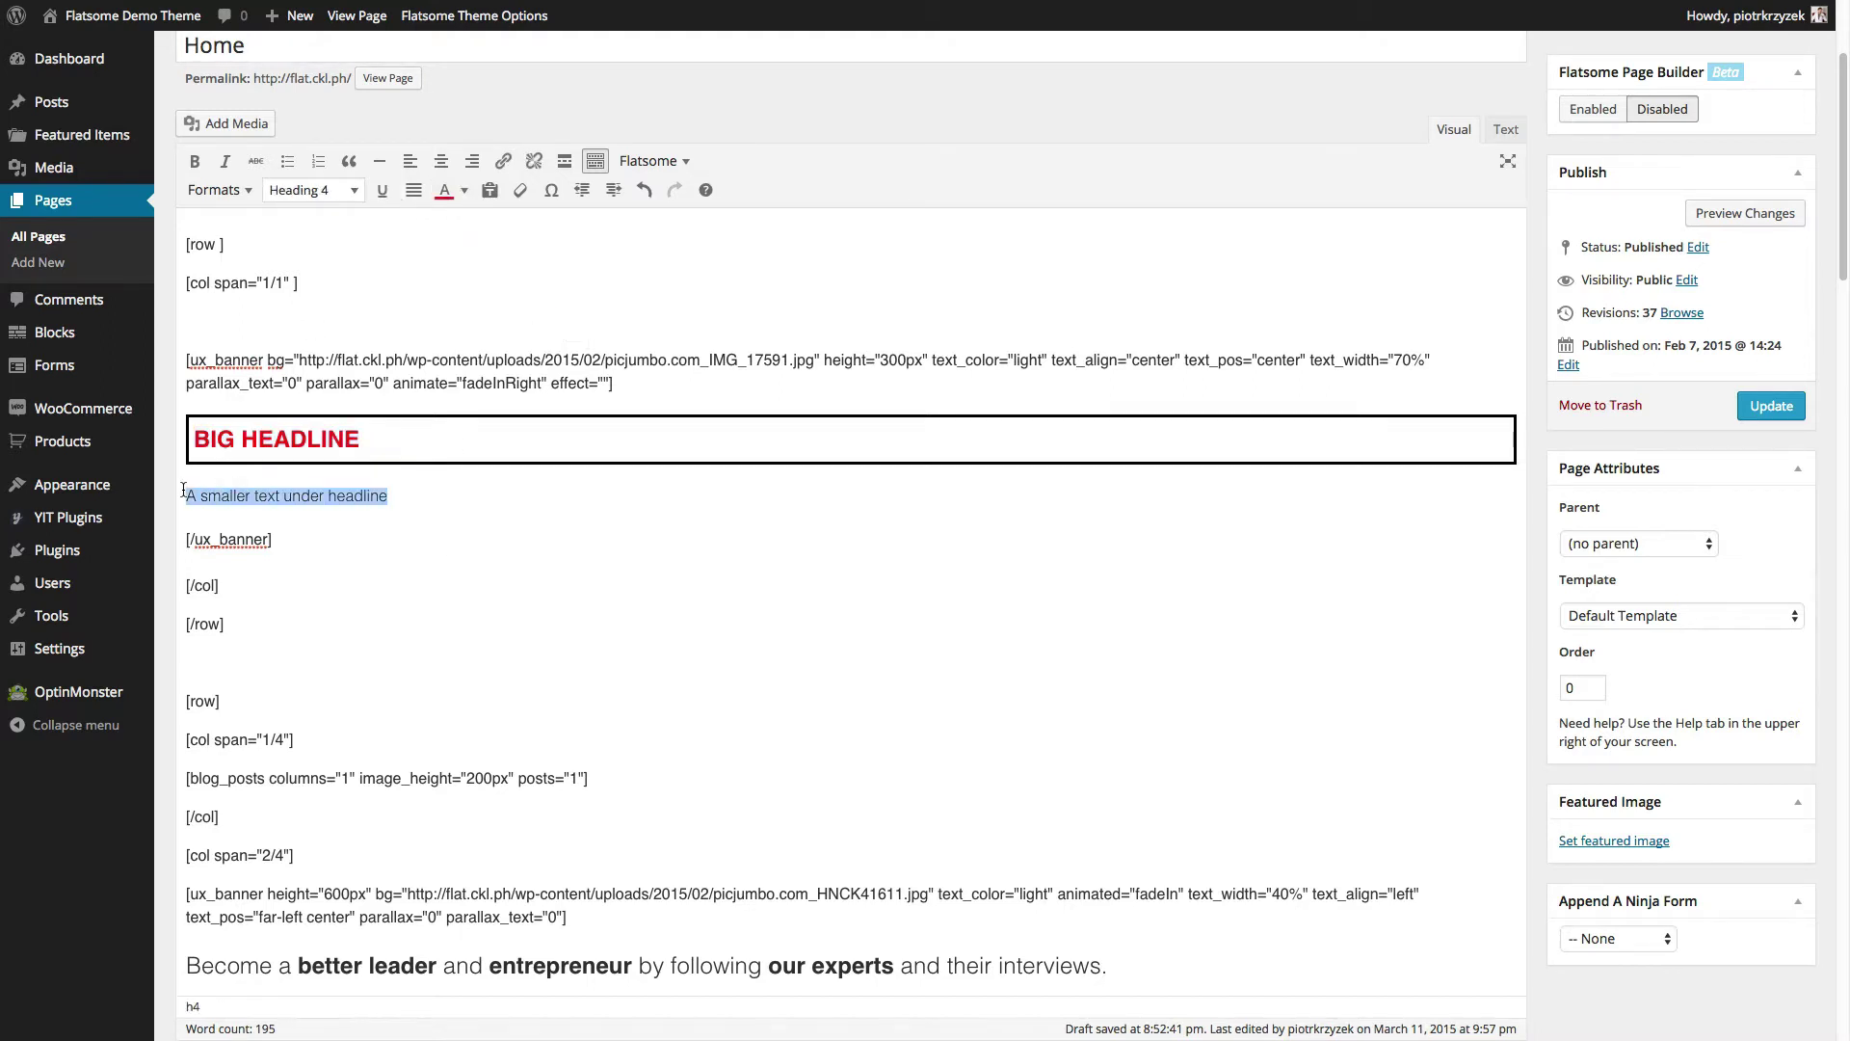
pyautogui.click(384, 190)
pyautogui.click(464, 190)
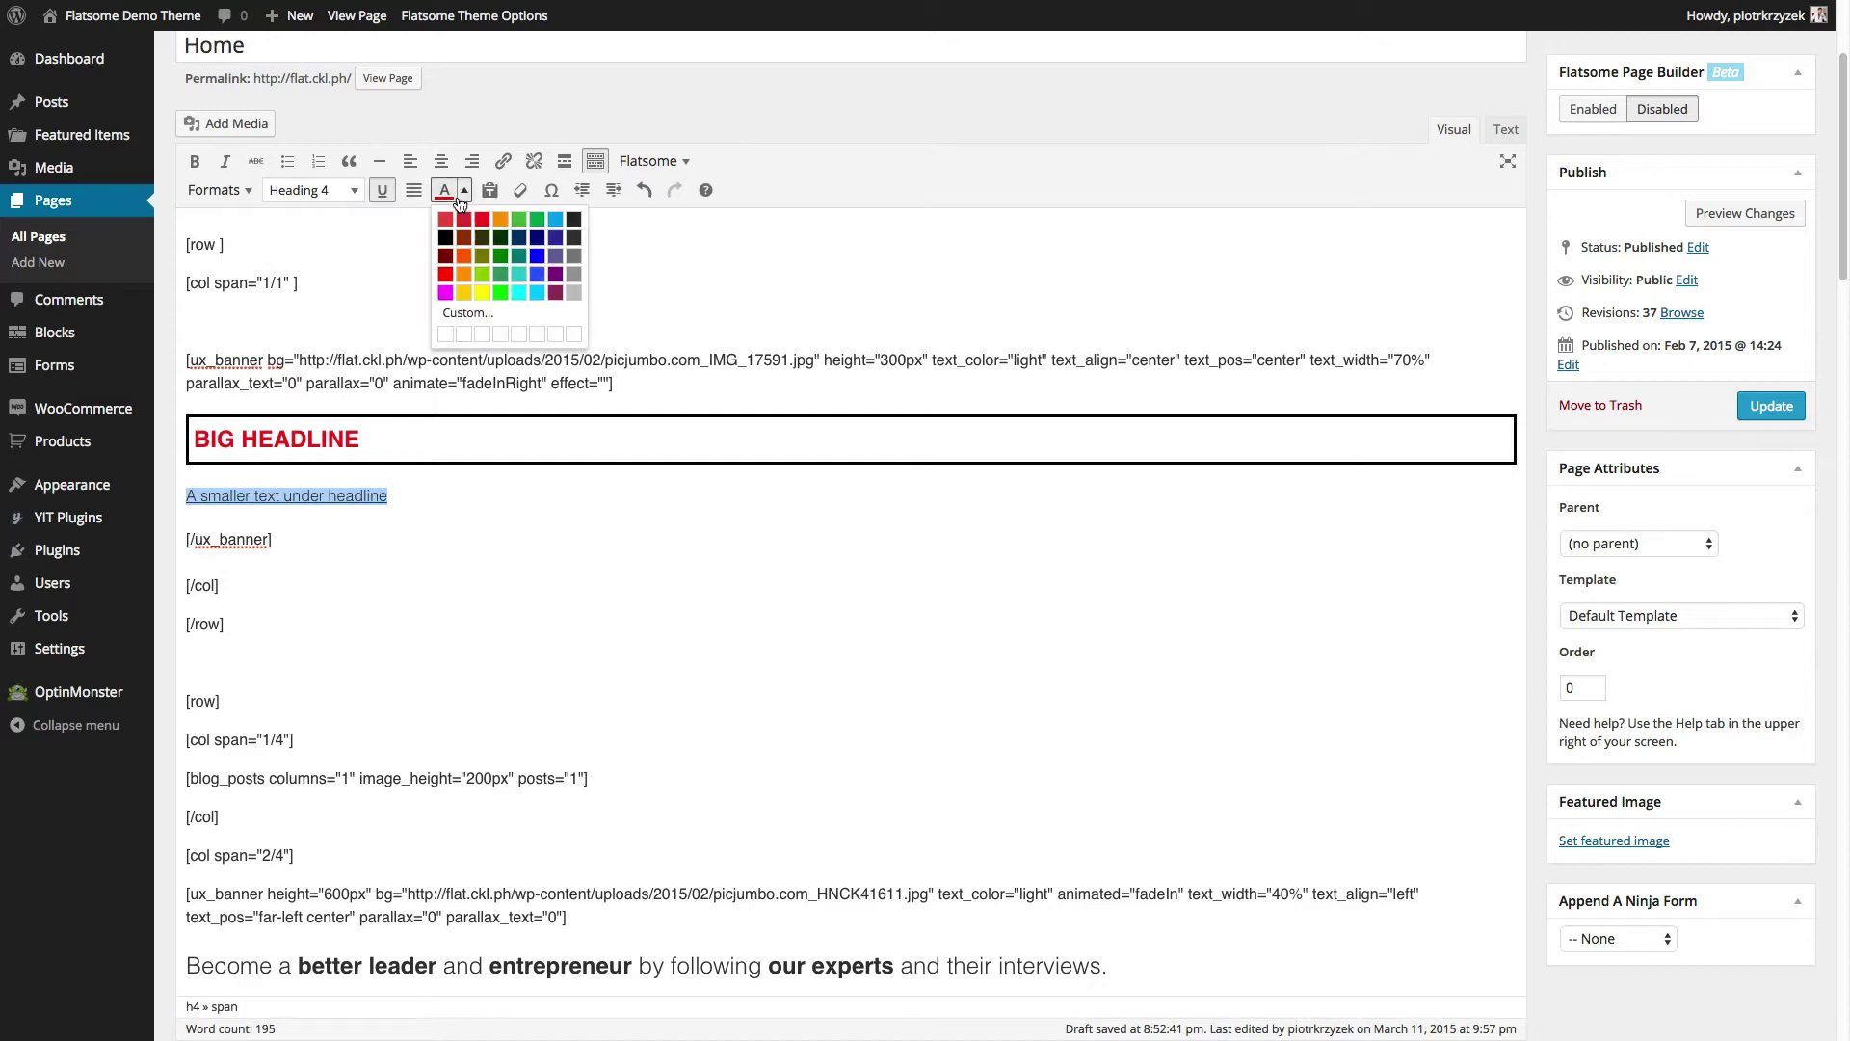
pyautogui.click(485, 275)
pyautogui.click(447, 490)
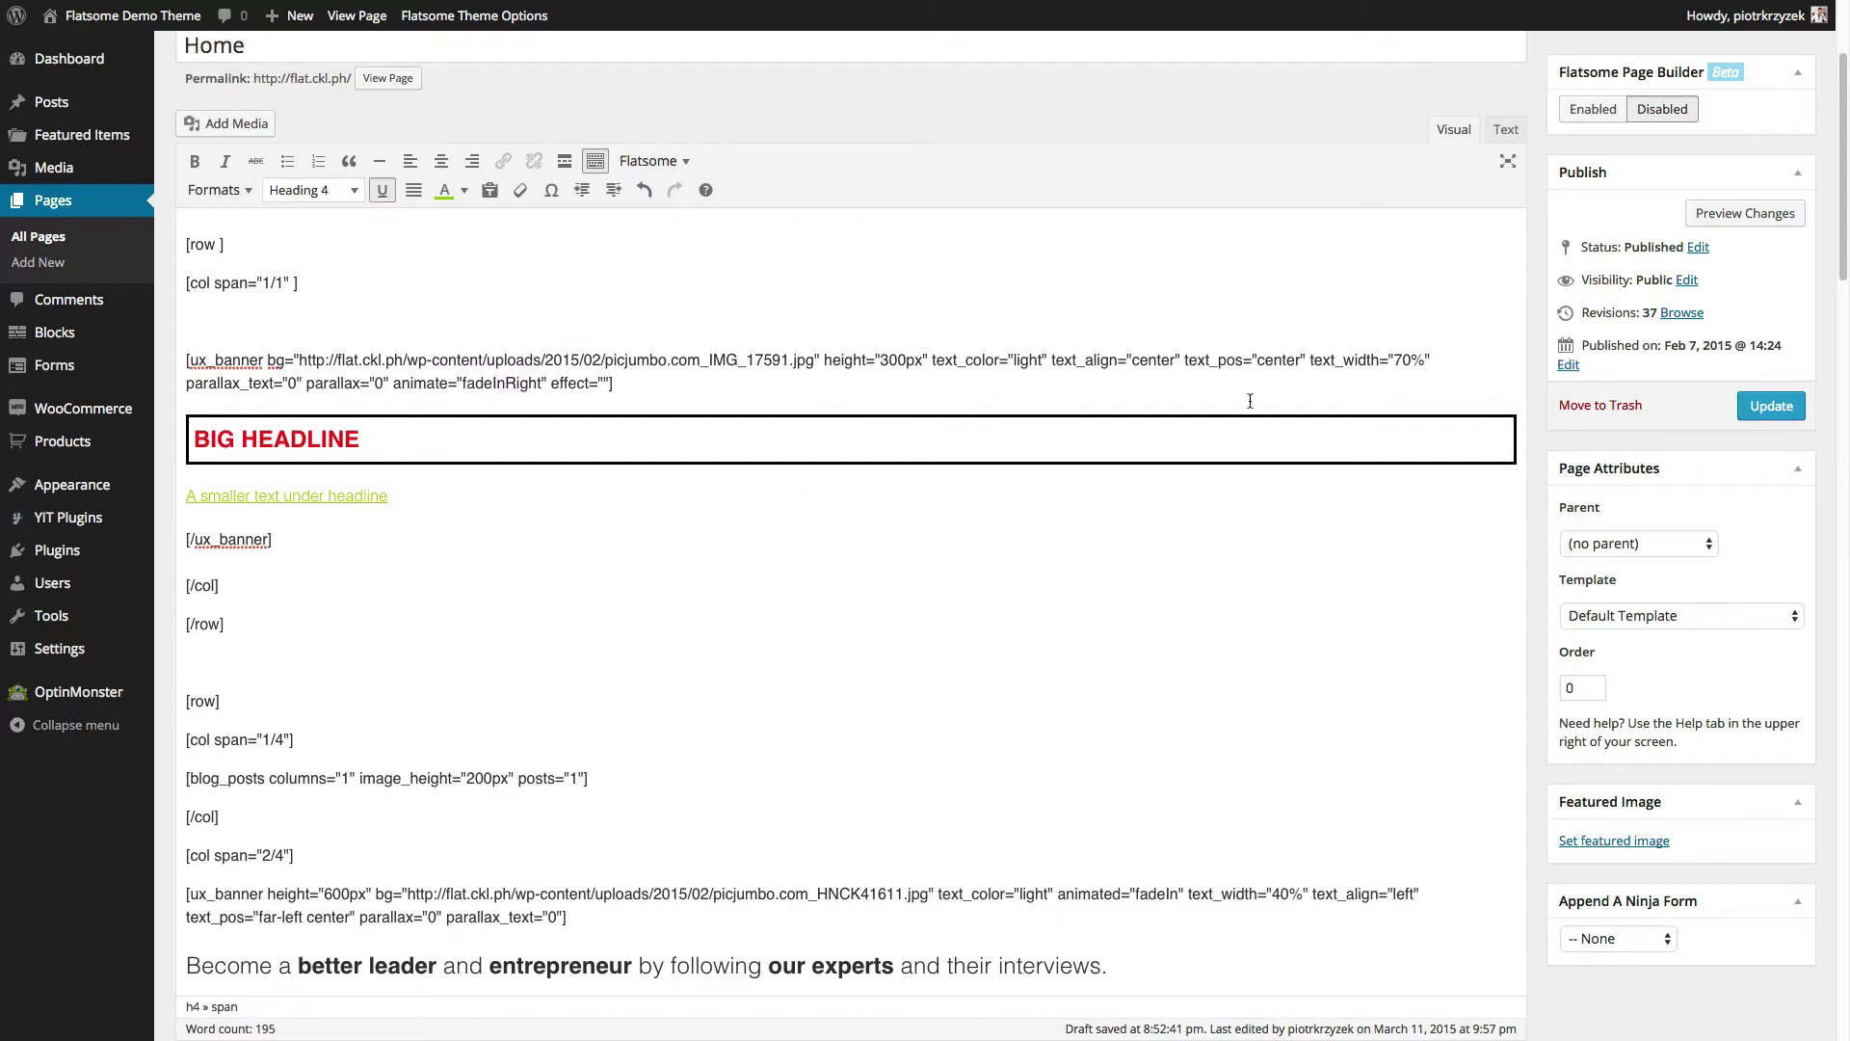
pyautogui.click(1717, 214)
# Delete the whole top row with its full-width column and UX Banner from the page content
pyautogui.moveTo(298, 620); pyautogui.dragTo(210, 406)
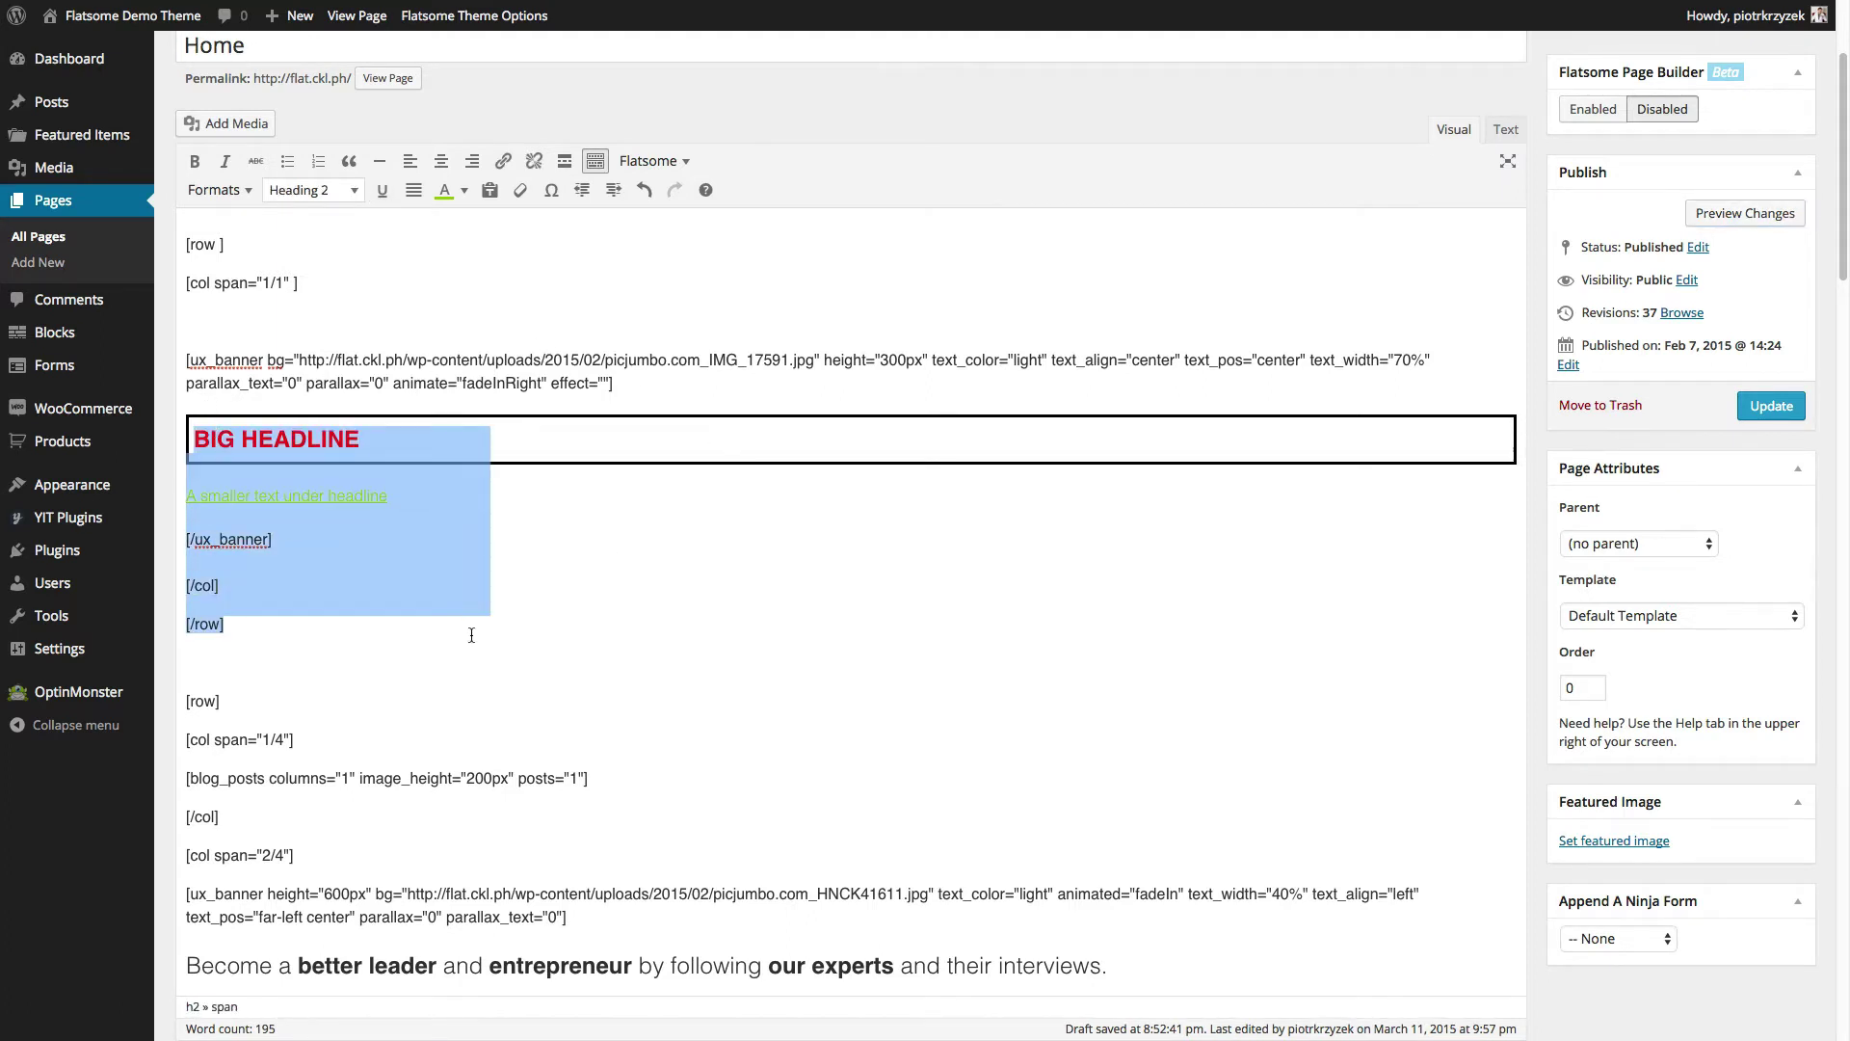
pyautogui.moveTo(239, 623); pyautogui.dragTo(267, 226)
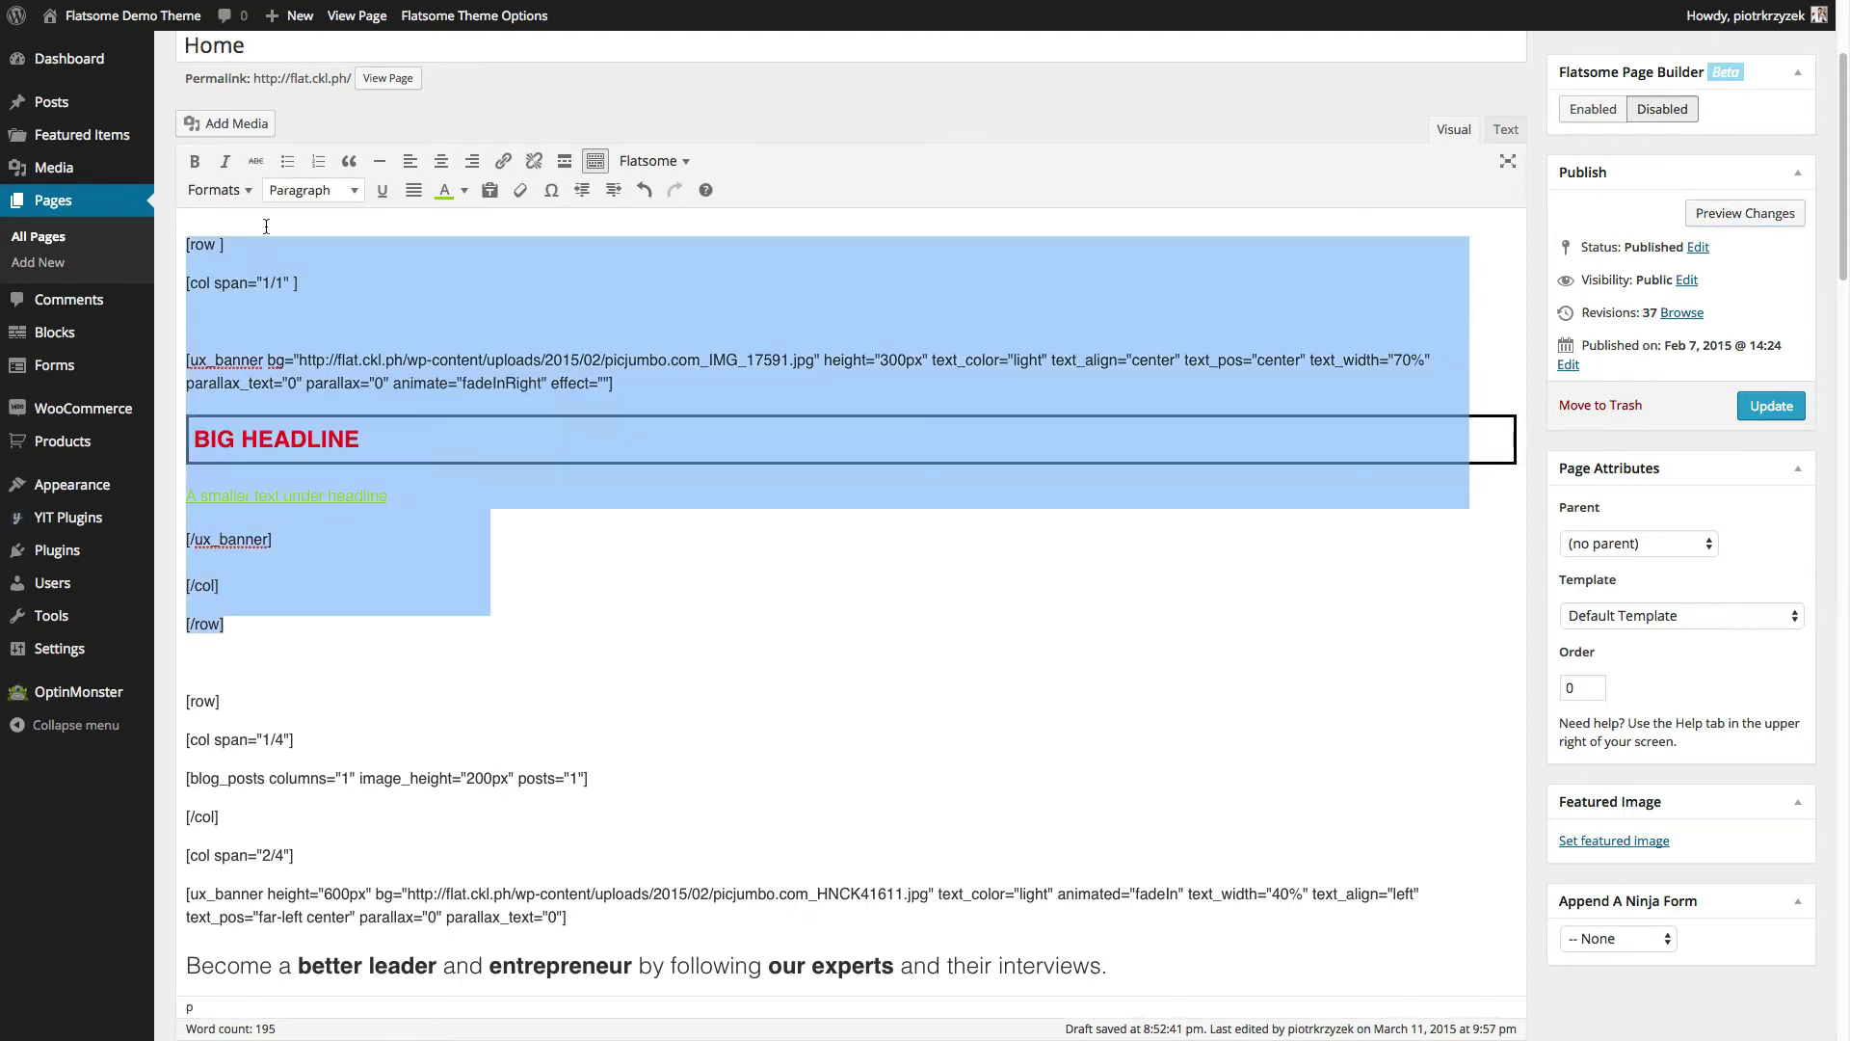
pyautogui.press('BackSpace')
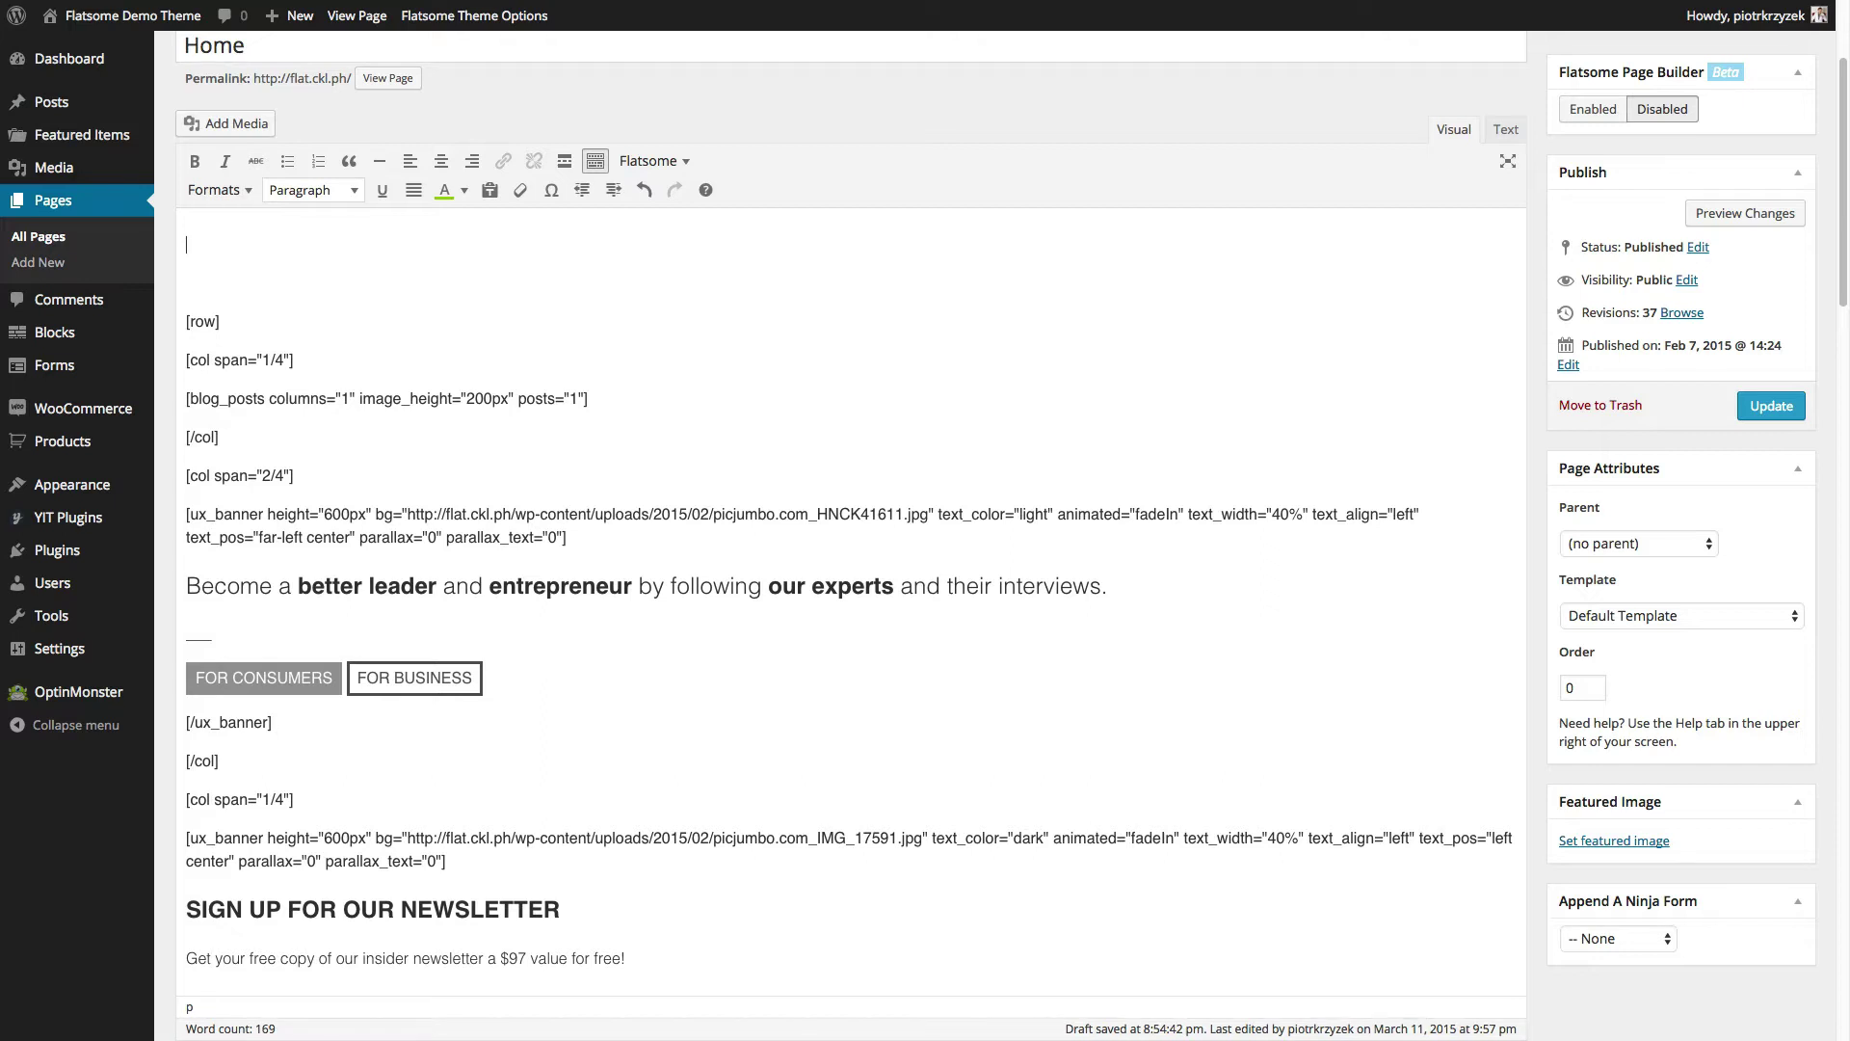
# Add an opening [ux_banner_grid] tag and a closing [/ux_banner_grid] tag on separate lines at the beginning of the content
pyautogui.click(643, 161)
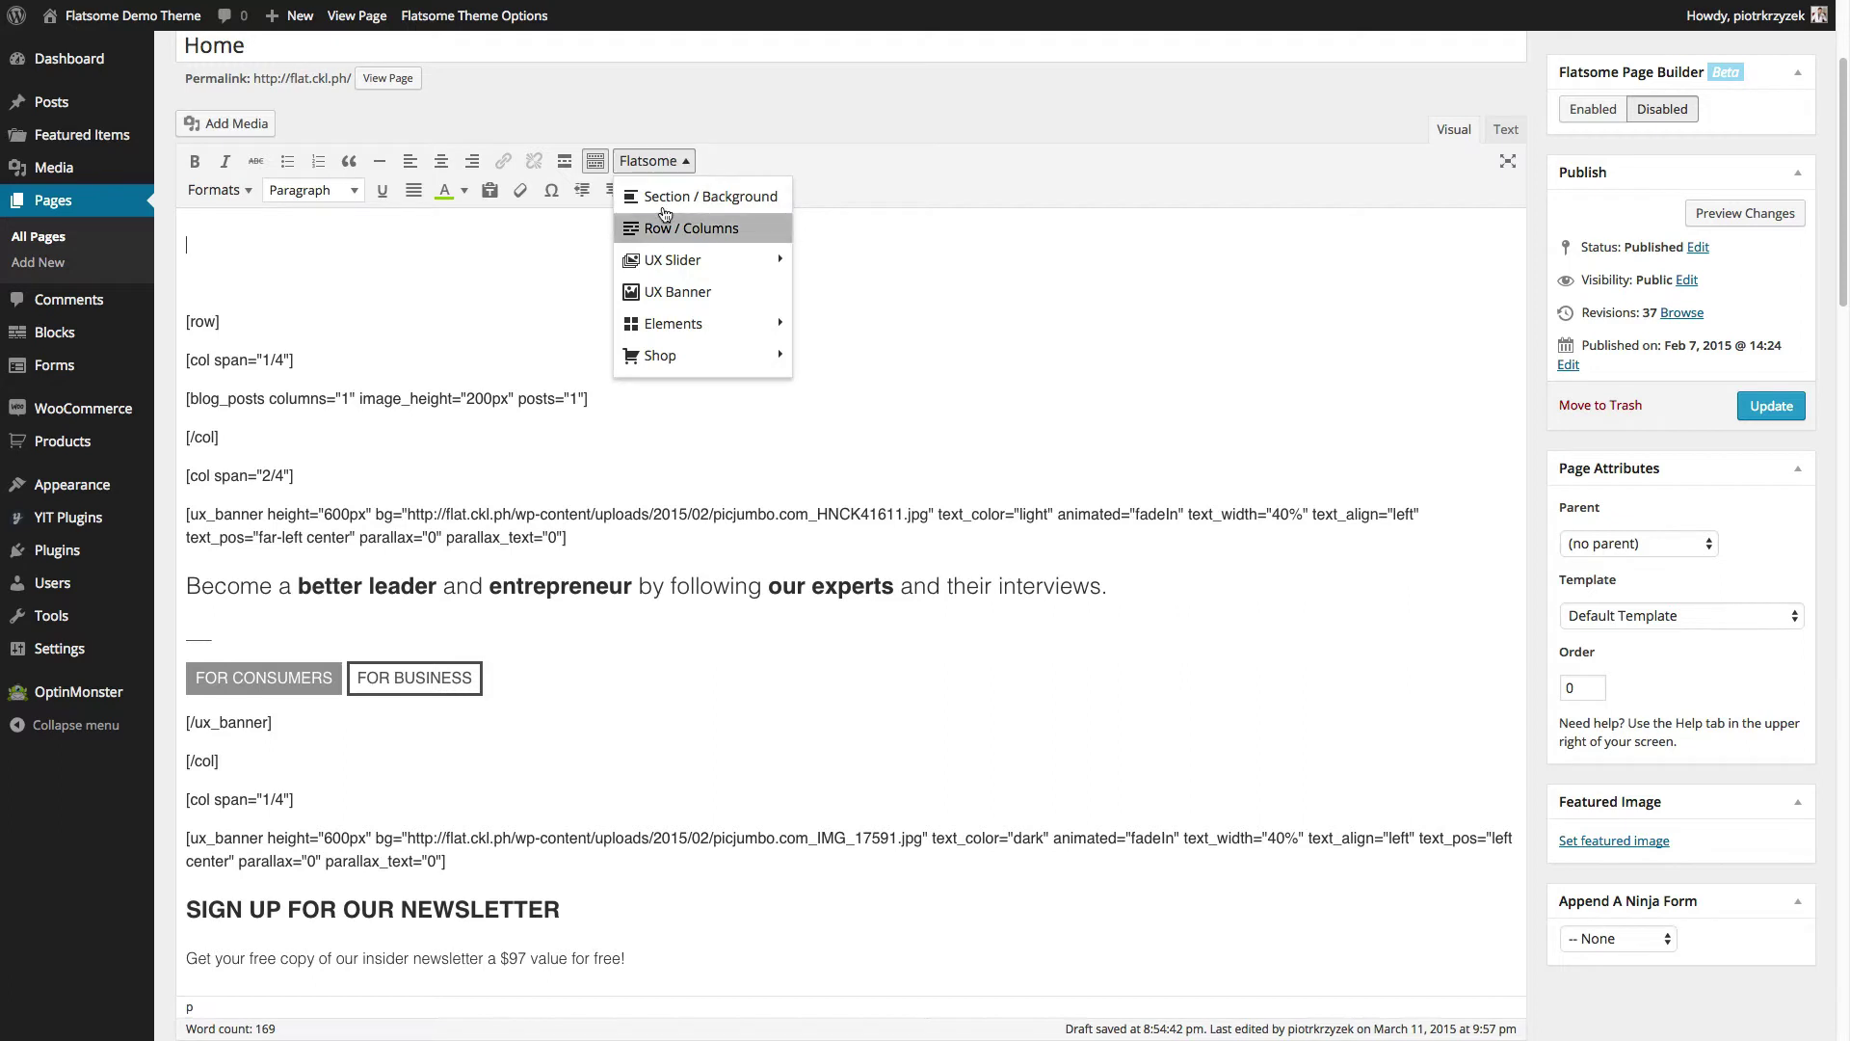
pyautogui.click(407, 238)
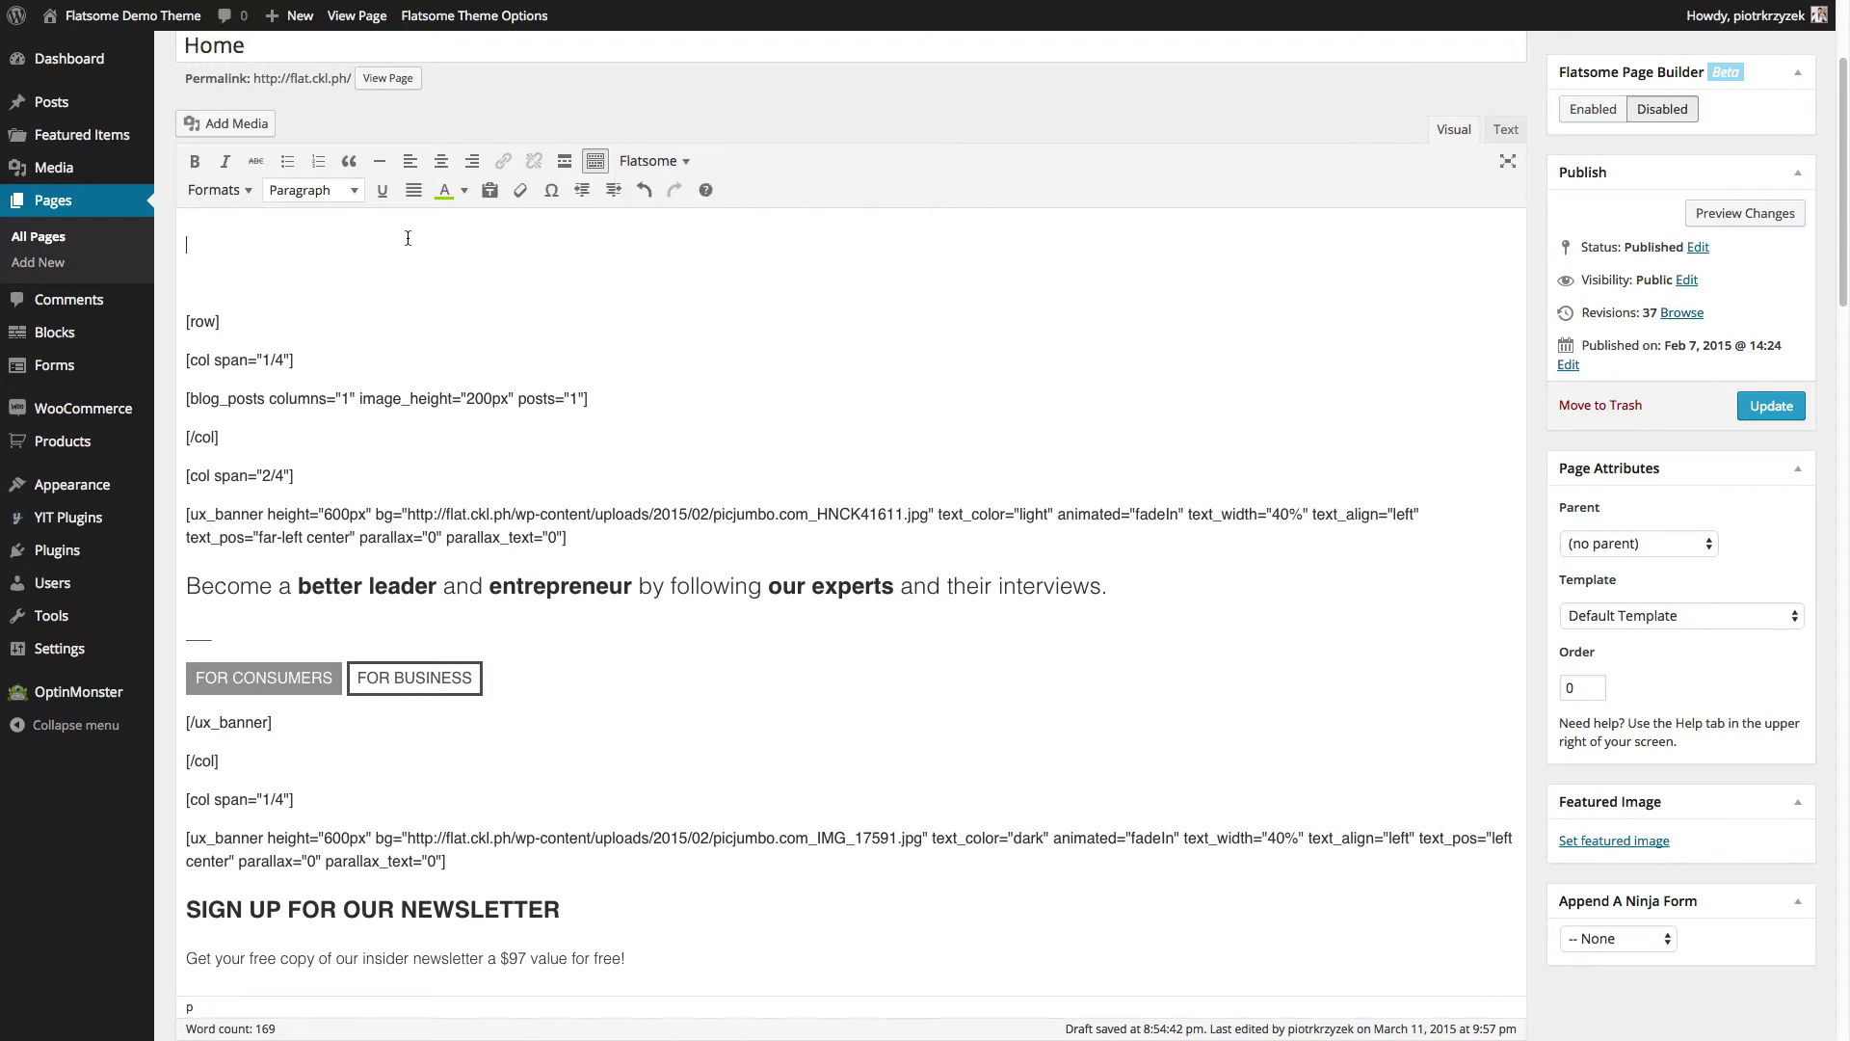
pyautogui.write('[ux_banner_grid]')
pyautogui.press('Return')
pyautogui.write('[')
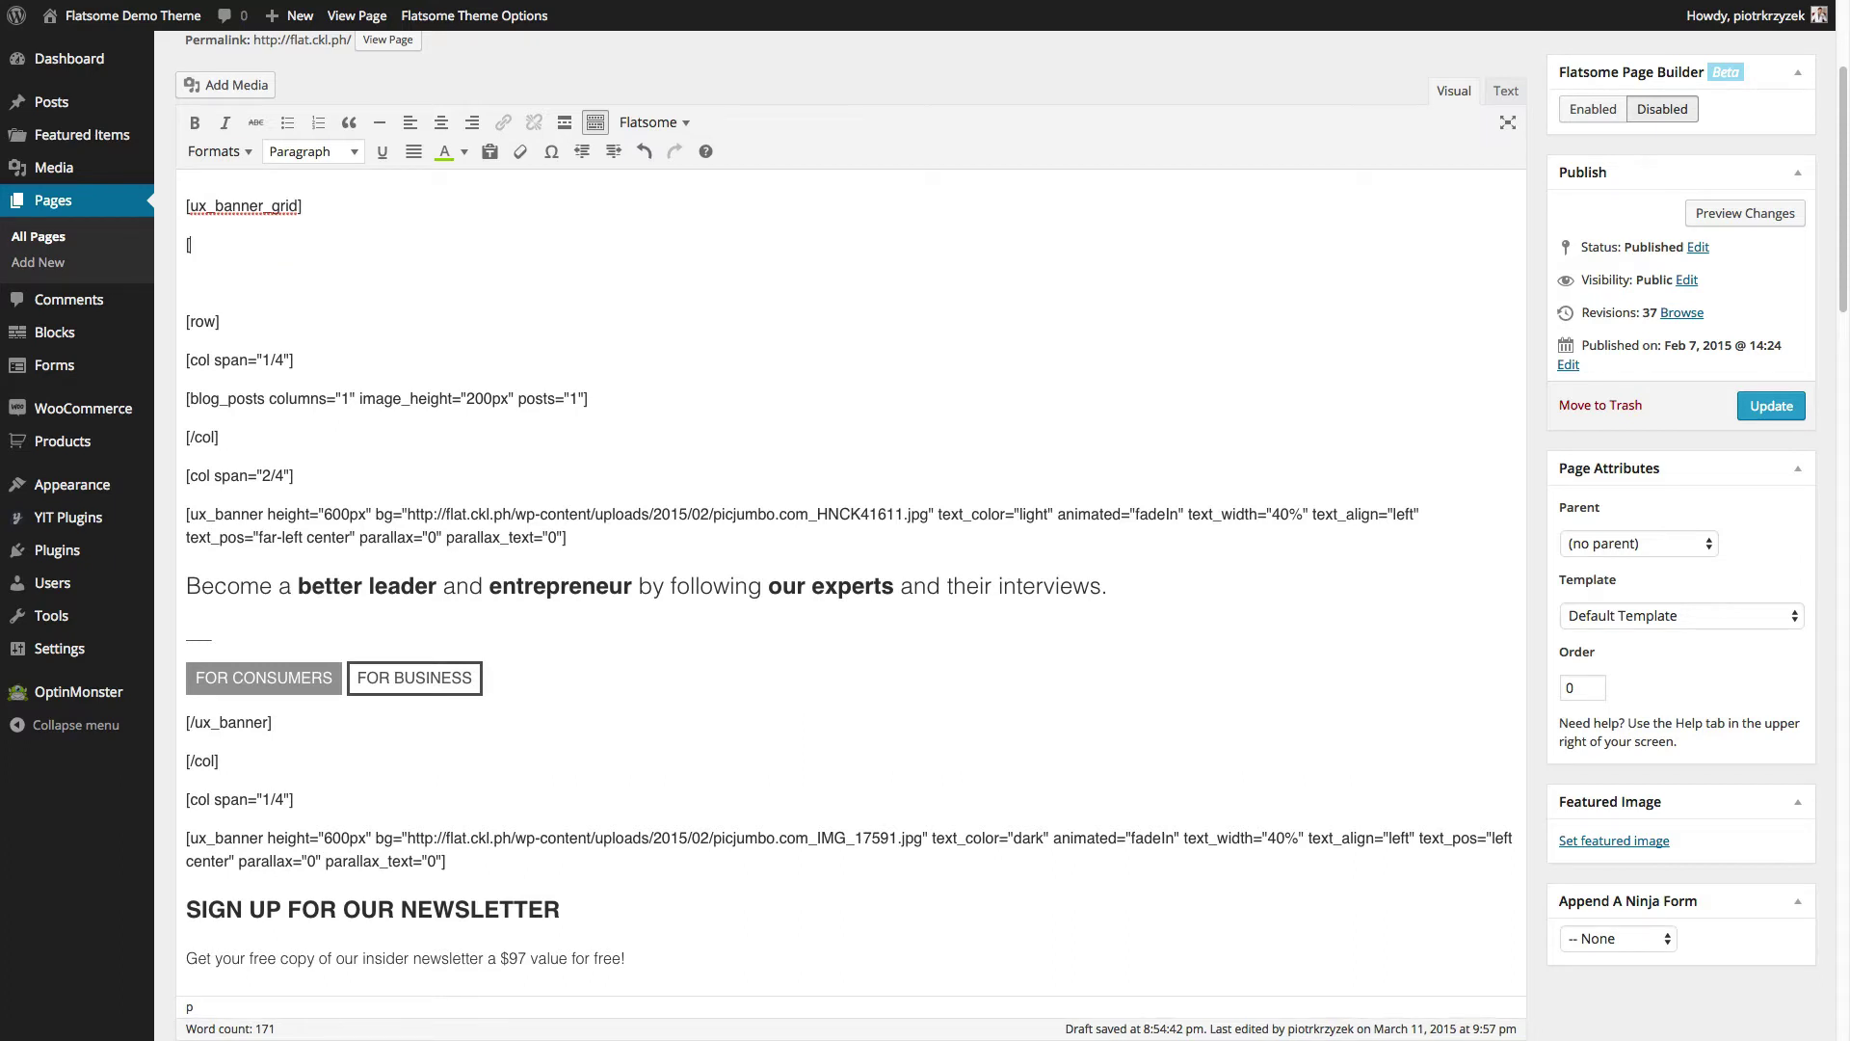
pyautogui.write('/ux_banner_grd')
pyautogui.press('BackSpace')
pyautogui.write('id]')
# Add a height attribute of 400px to the opening ux_banner_grid tag
pyautogui.click(298, 206)
pyautogui.write('heigh')
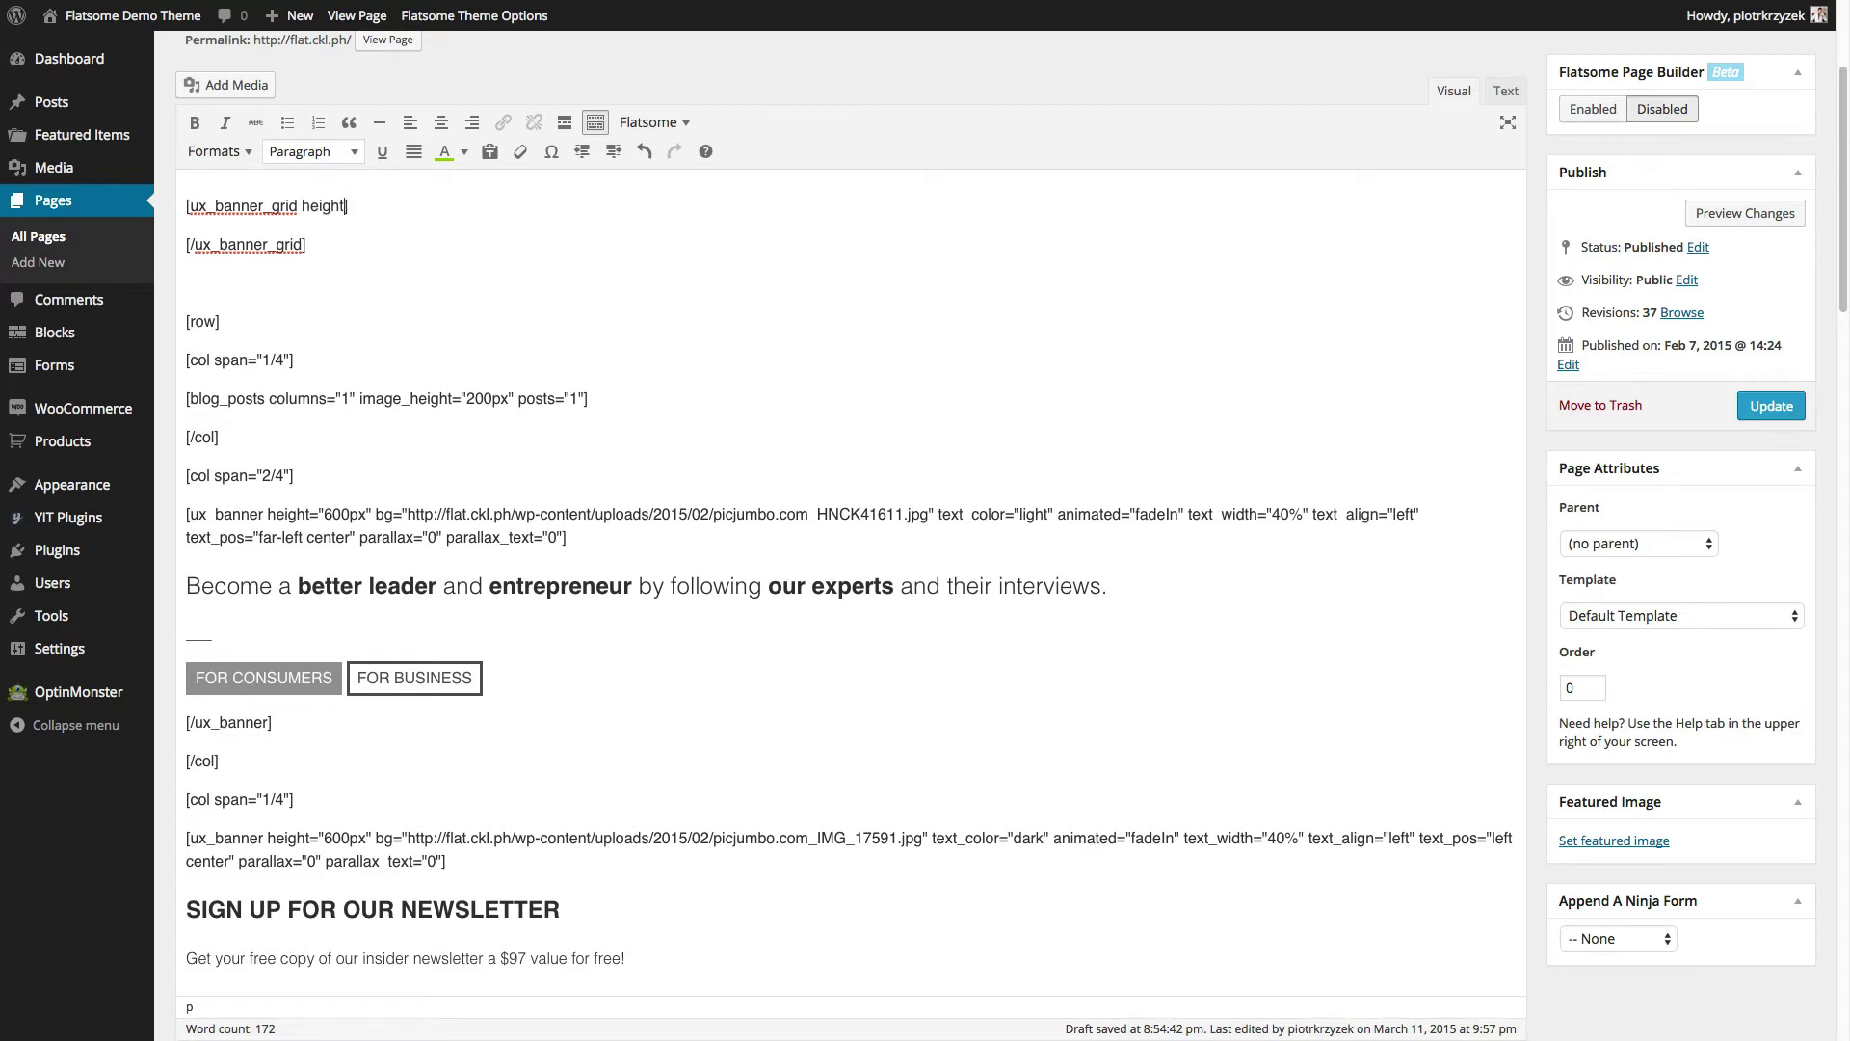
pyautogui.write('="')
pyautogui.write('400')
pyautogui.write('px" ')
pyautogui.write('grid')
pyautogui.write('="')
pyautogui.write('1"')
pyautogui.press('BackSpace')
pyautogui.press('BackSpace')
pyautogui.press('BackSpace')
pyautogui.press('BackSpace')
pyautogui.press('BackSpace')
pyautogui.press('BackSpace')
pyautogui.press('BackSpace')
pyautogui.press('BackSpace')
pyautogui.press('BackSpace')
# Insert a row with 1/2 | 1/2 columns on a new line inside the banner grid
pyautogui.press('Return')
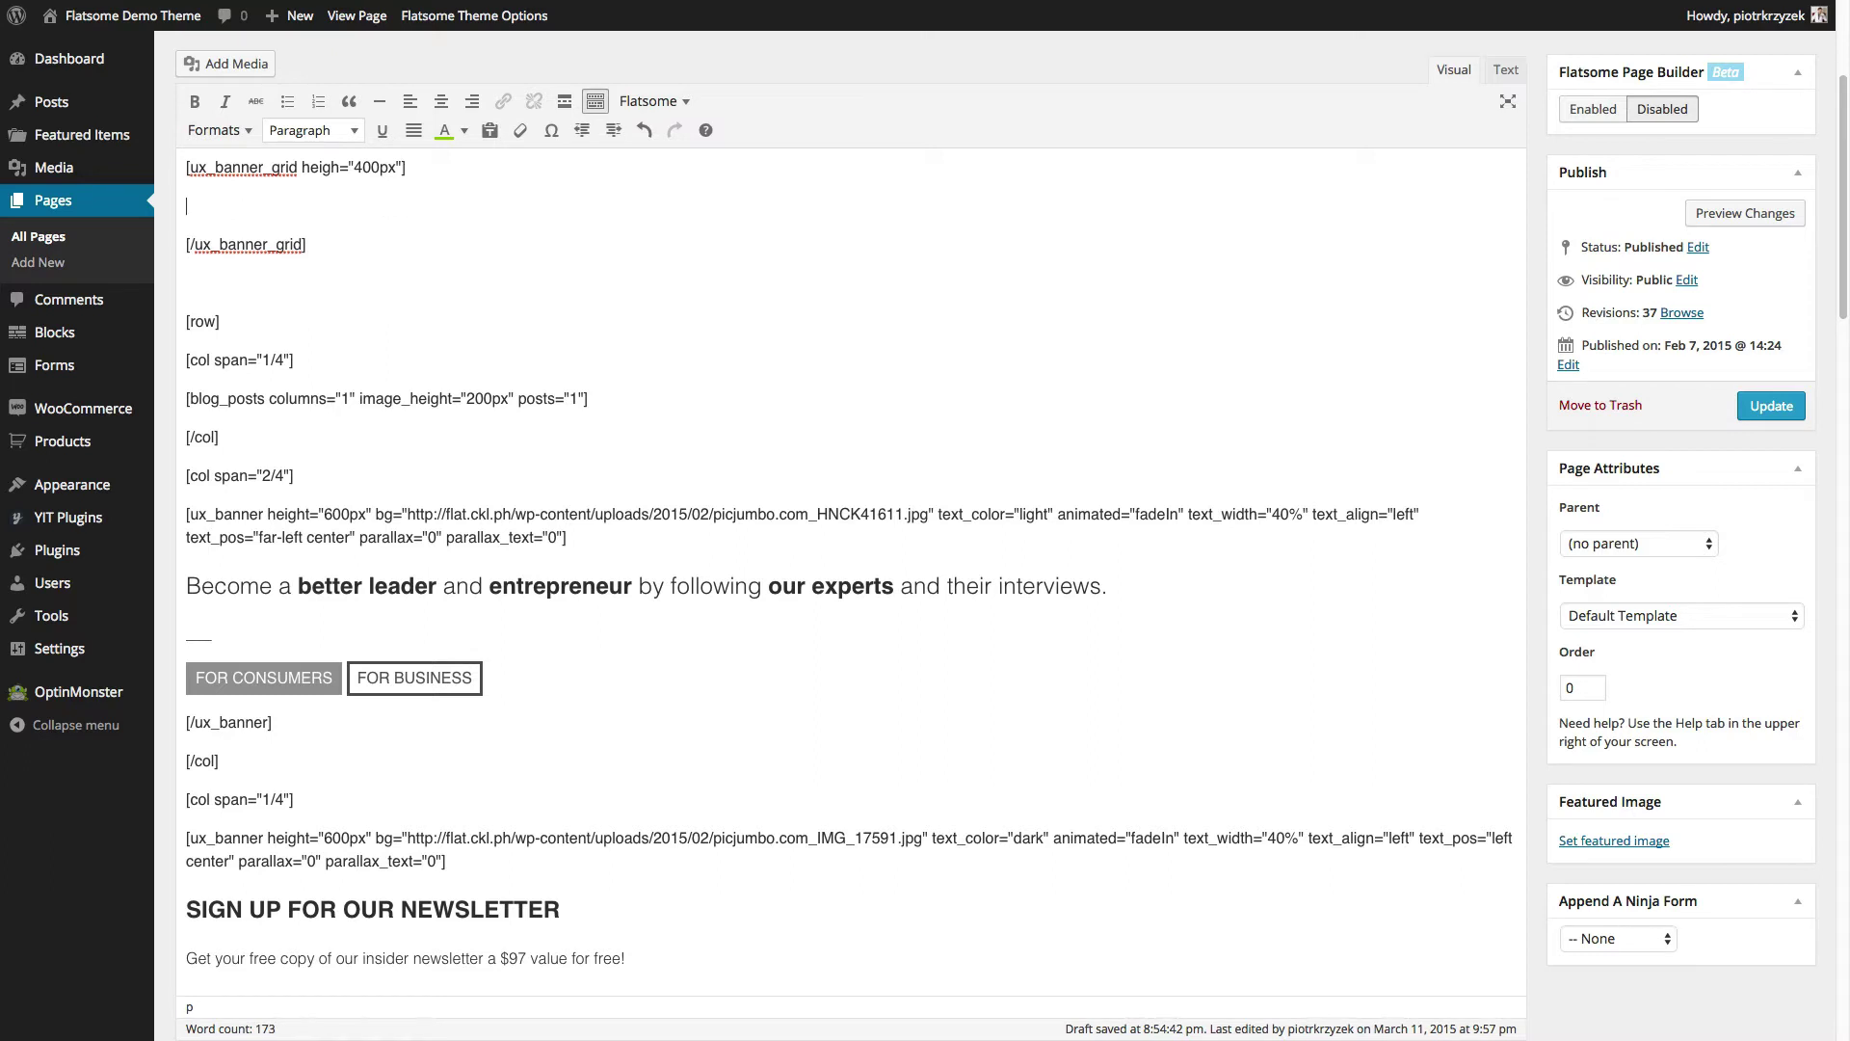
pyautogui.scroll(2, 559, 289)
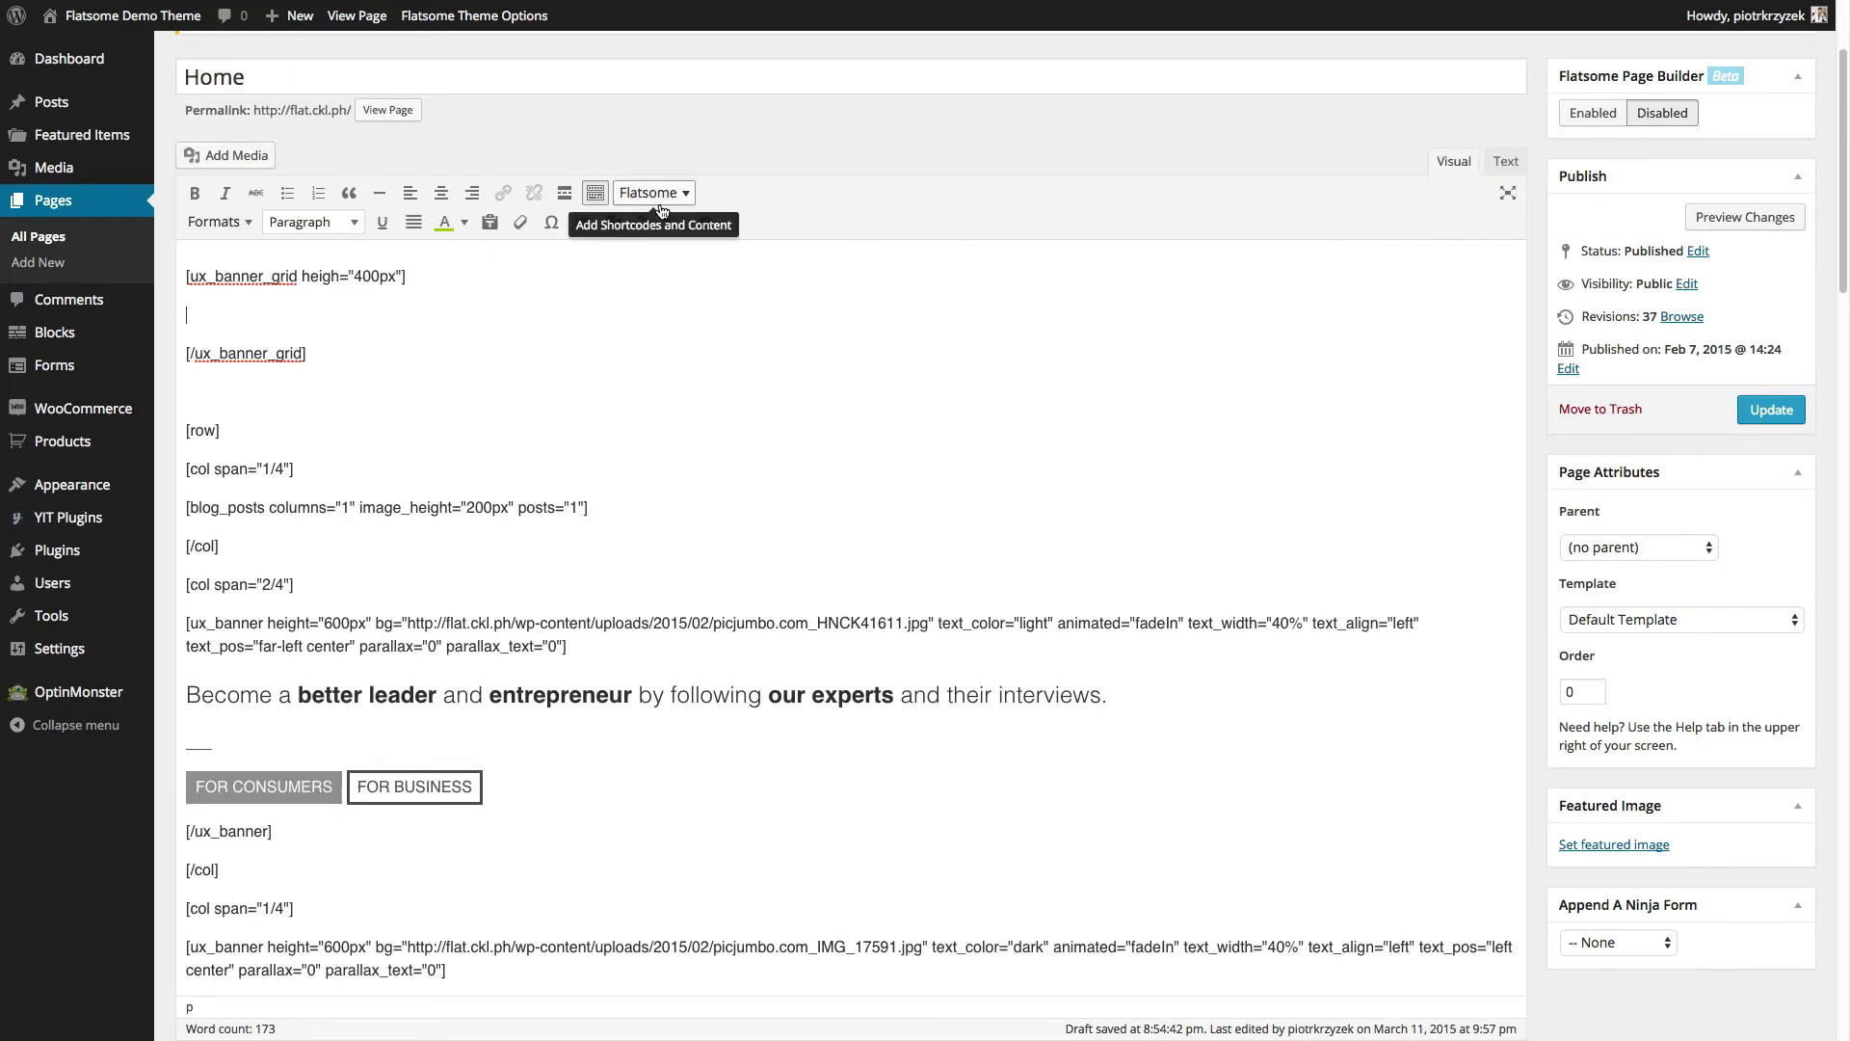
pyautogui.click(662, 194)
pyautogui.click(678, 259)
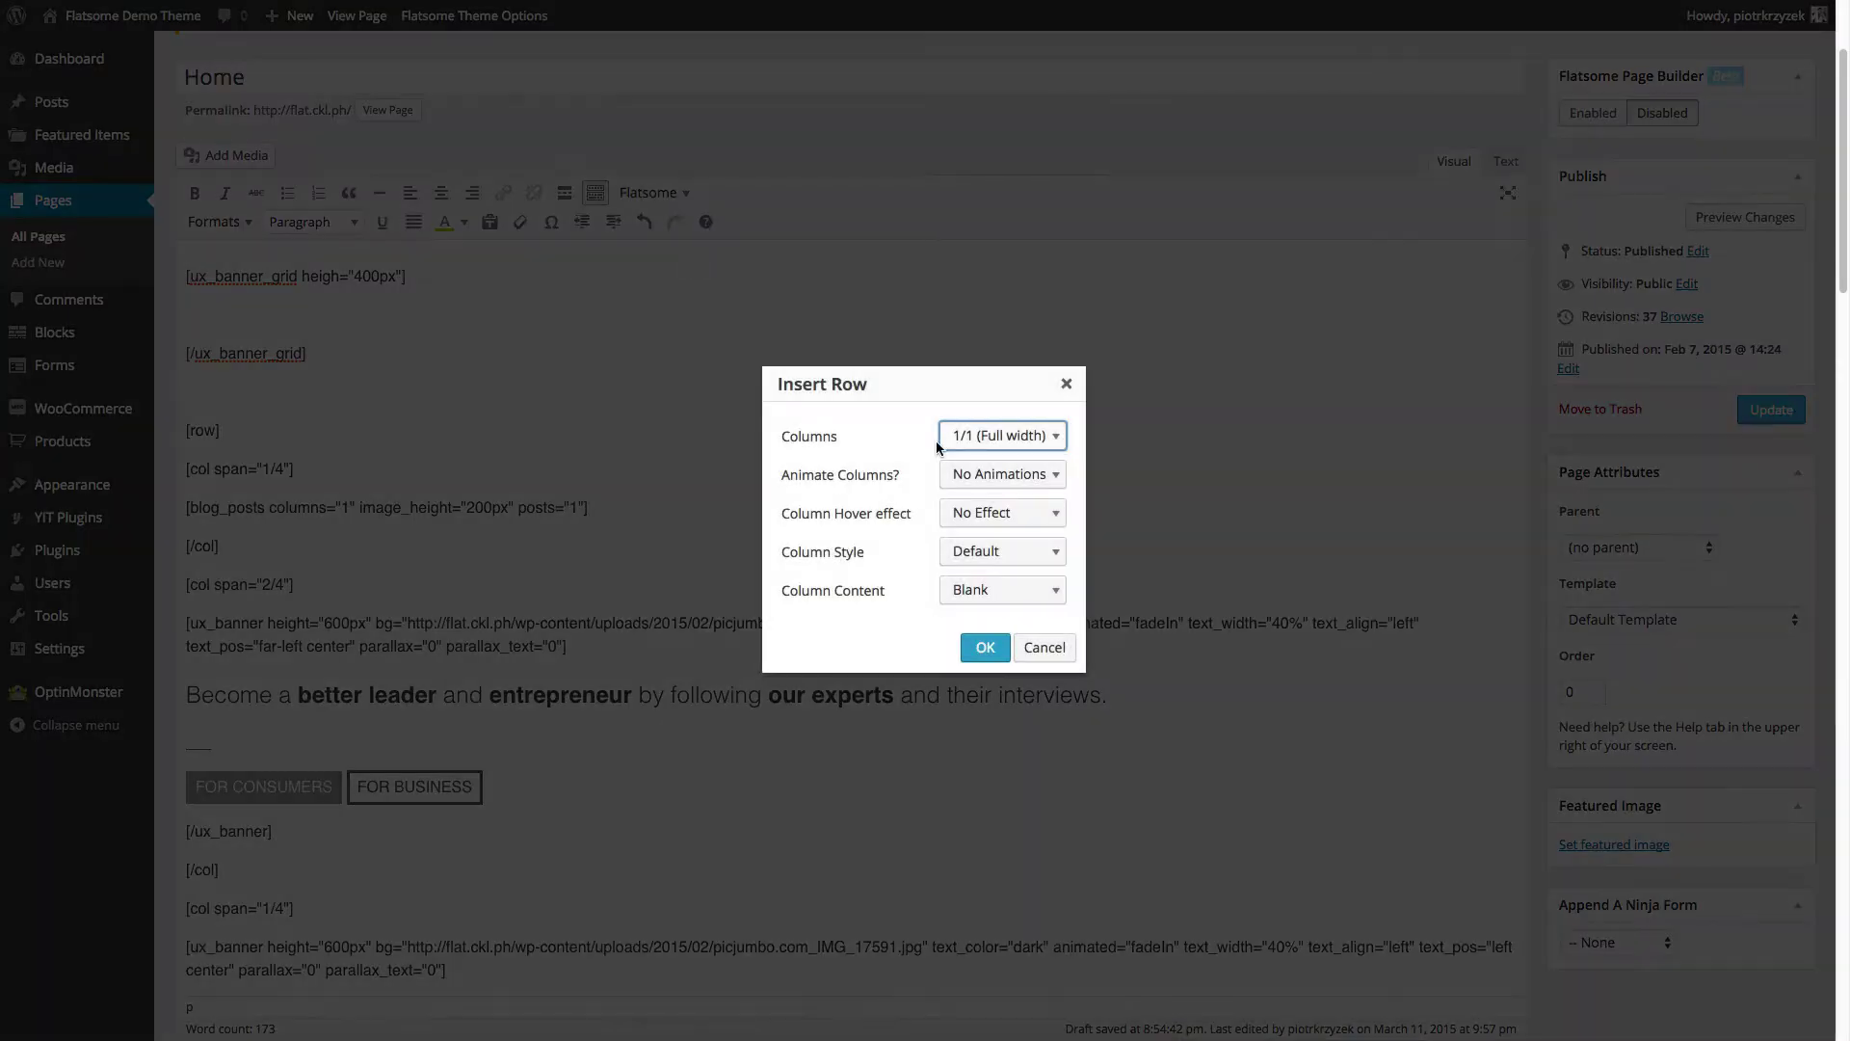
pyautogui.click(972, 438)
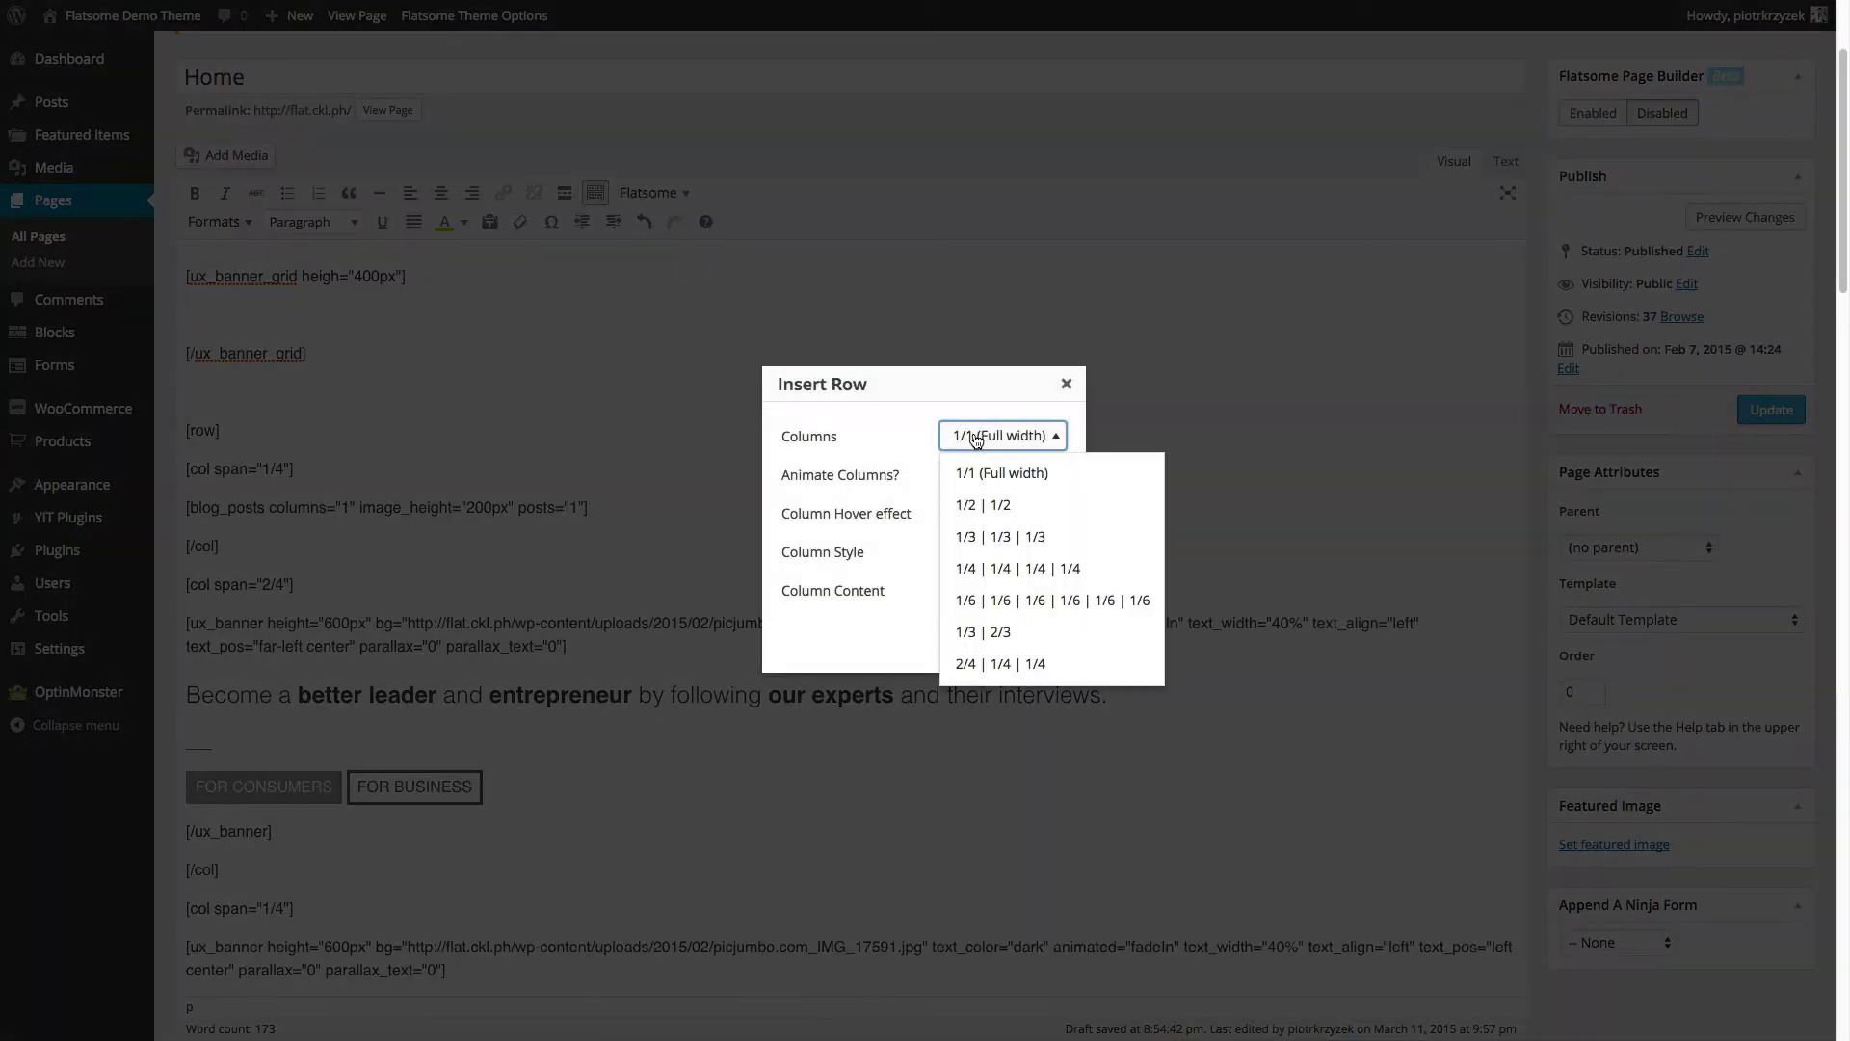
pyautogui.click(983, 495)
pyautogui.click(988, 645)
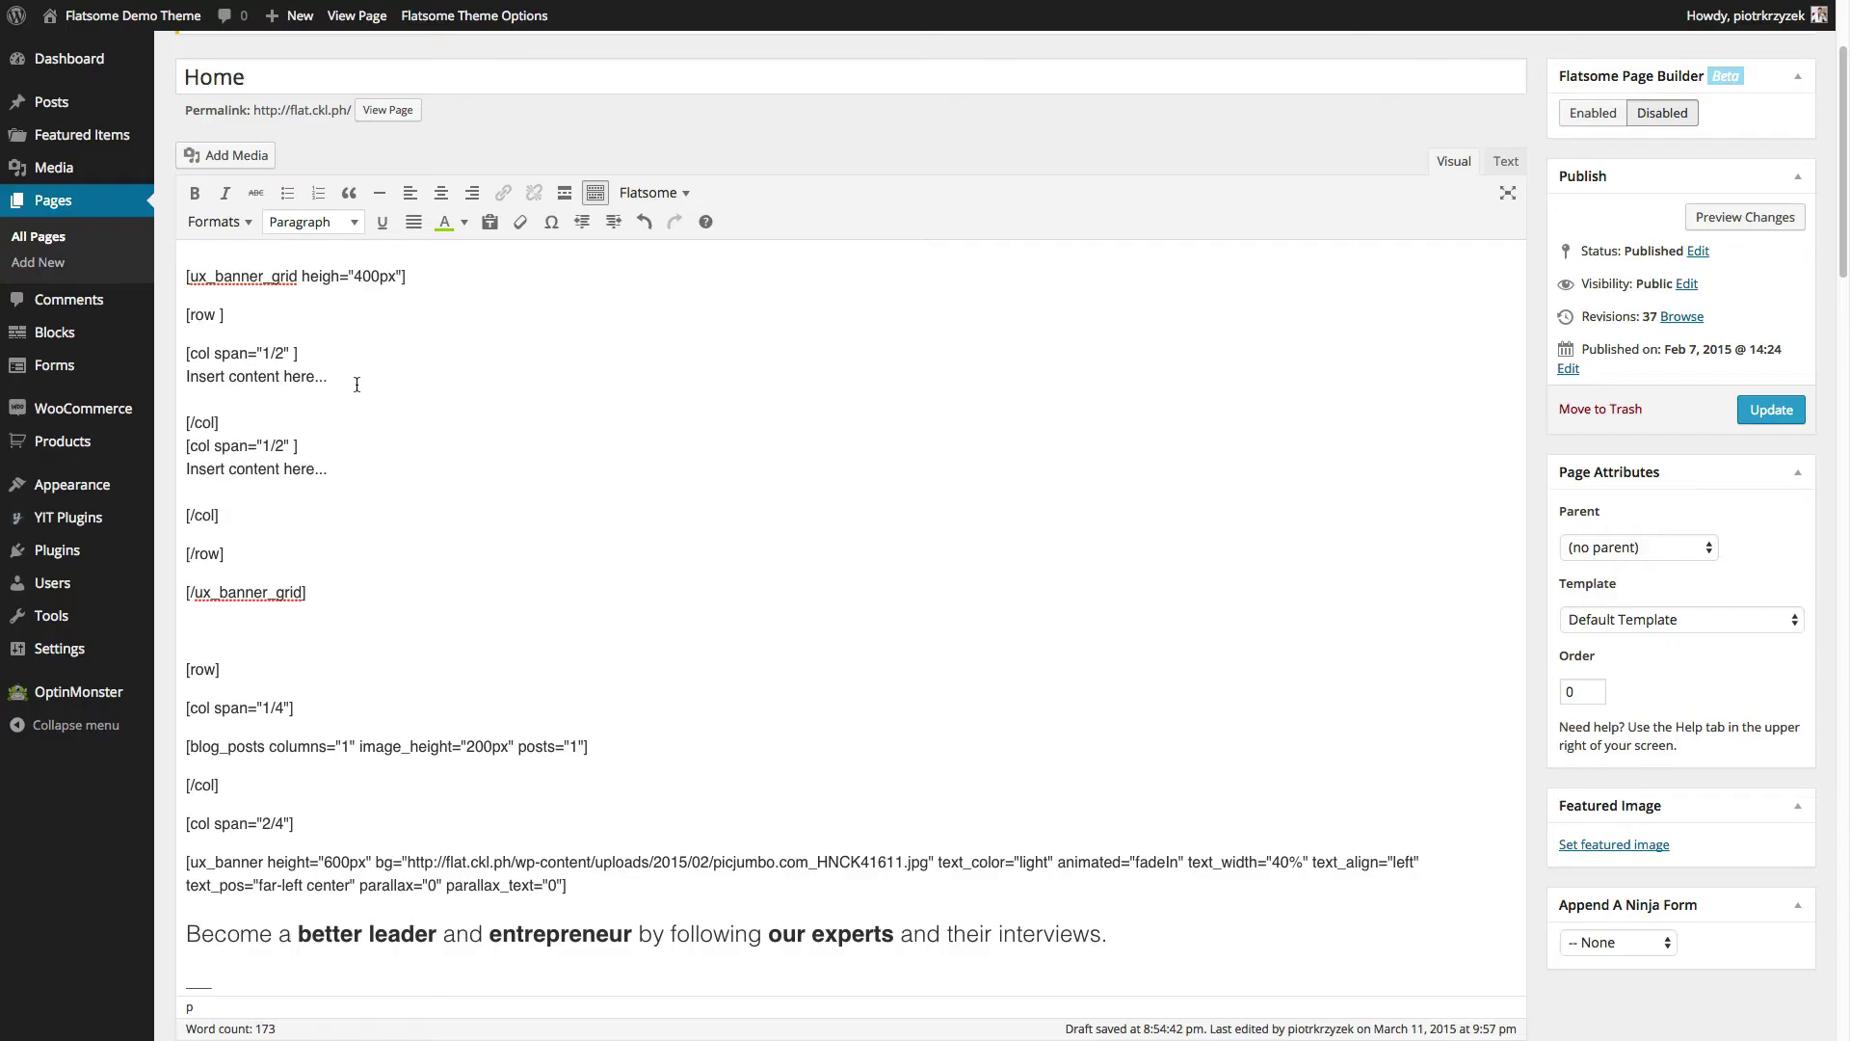
# Replace the first column's placeholder text with a 400px high UX Banner that uses the road at sunset image as background
pyautogui.moveTo(333, 377); pyautogui.dragTo(174, 378)
pyautogui.press('BackSpace')
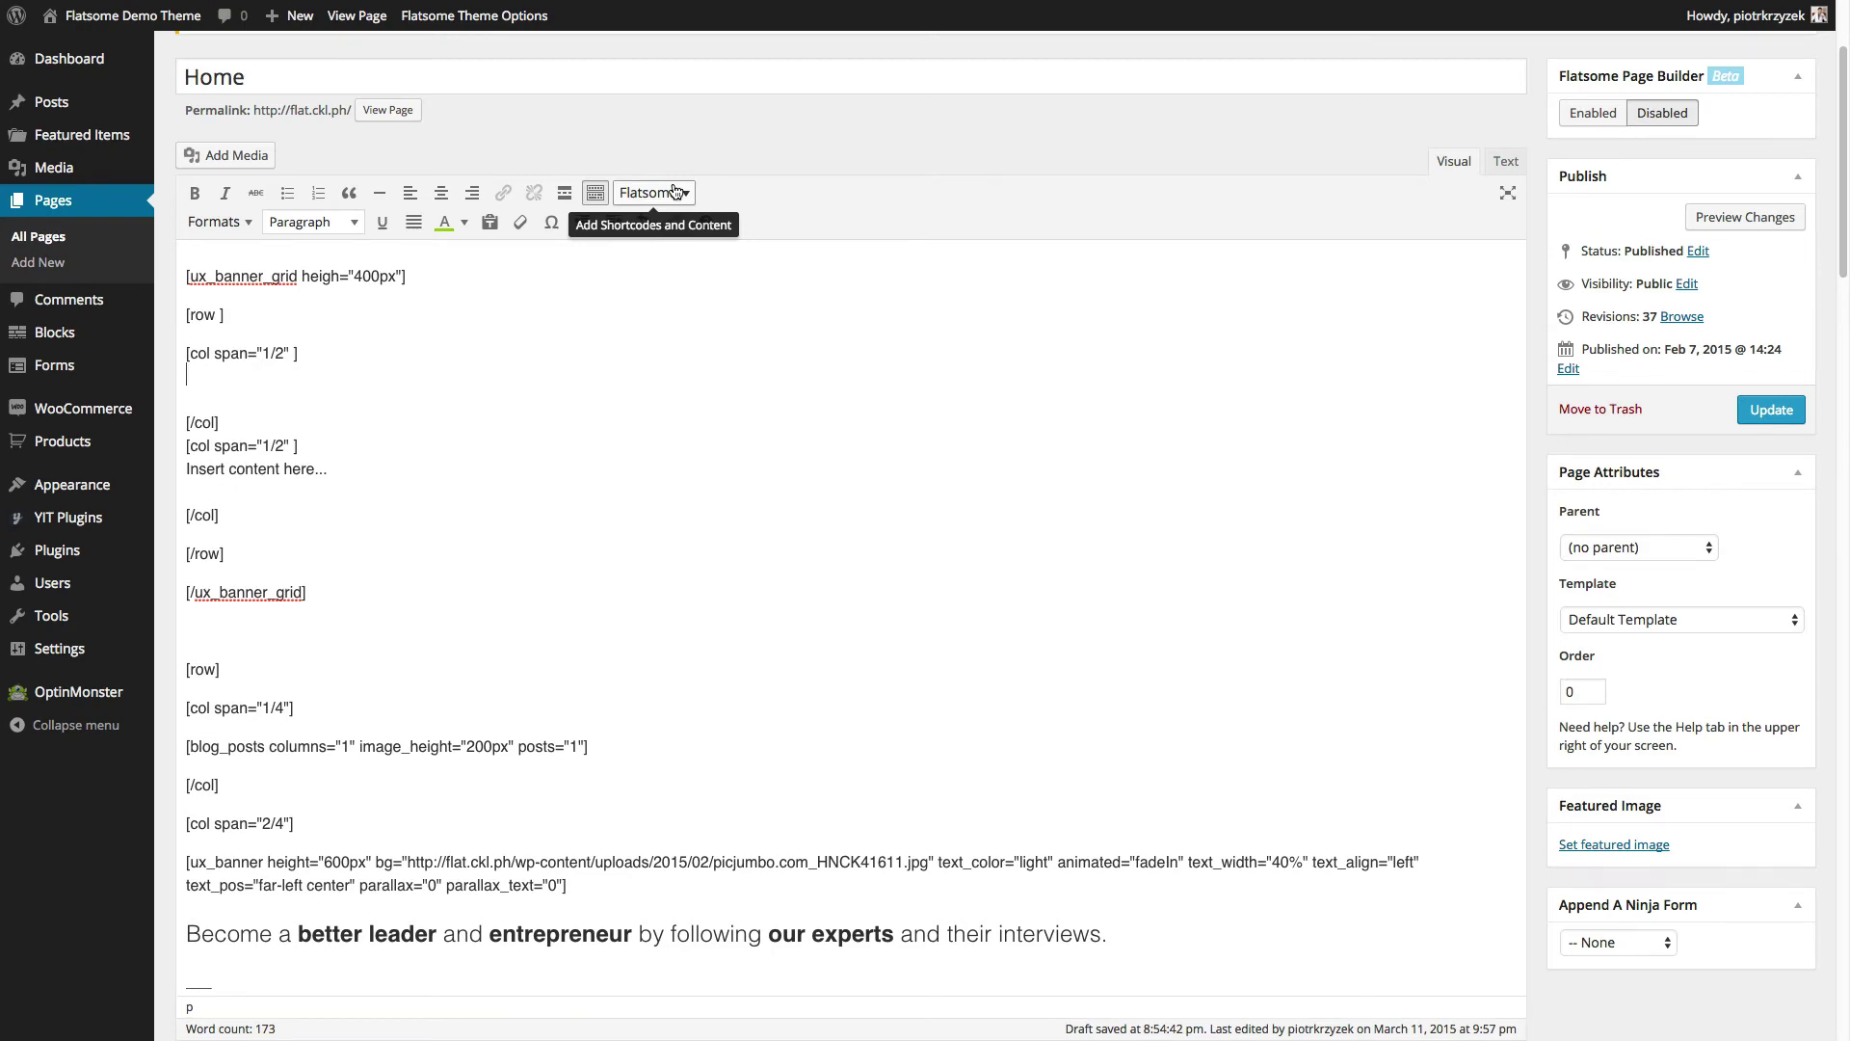
pyautogui.click(678, 191)
pyautogui.click(676, 324)
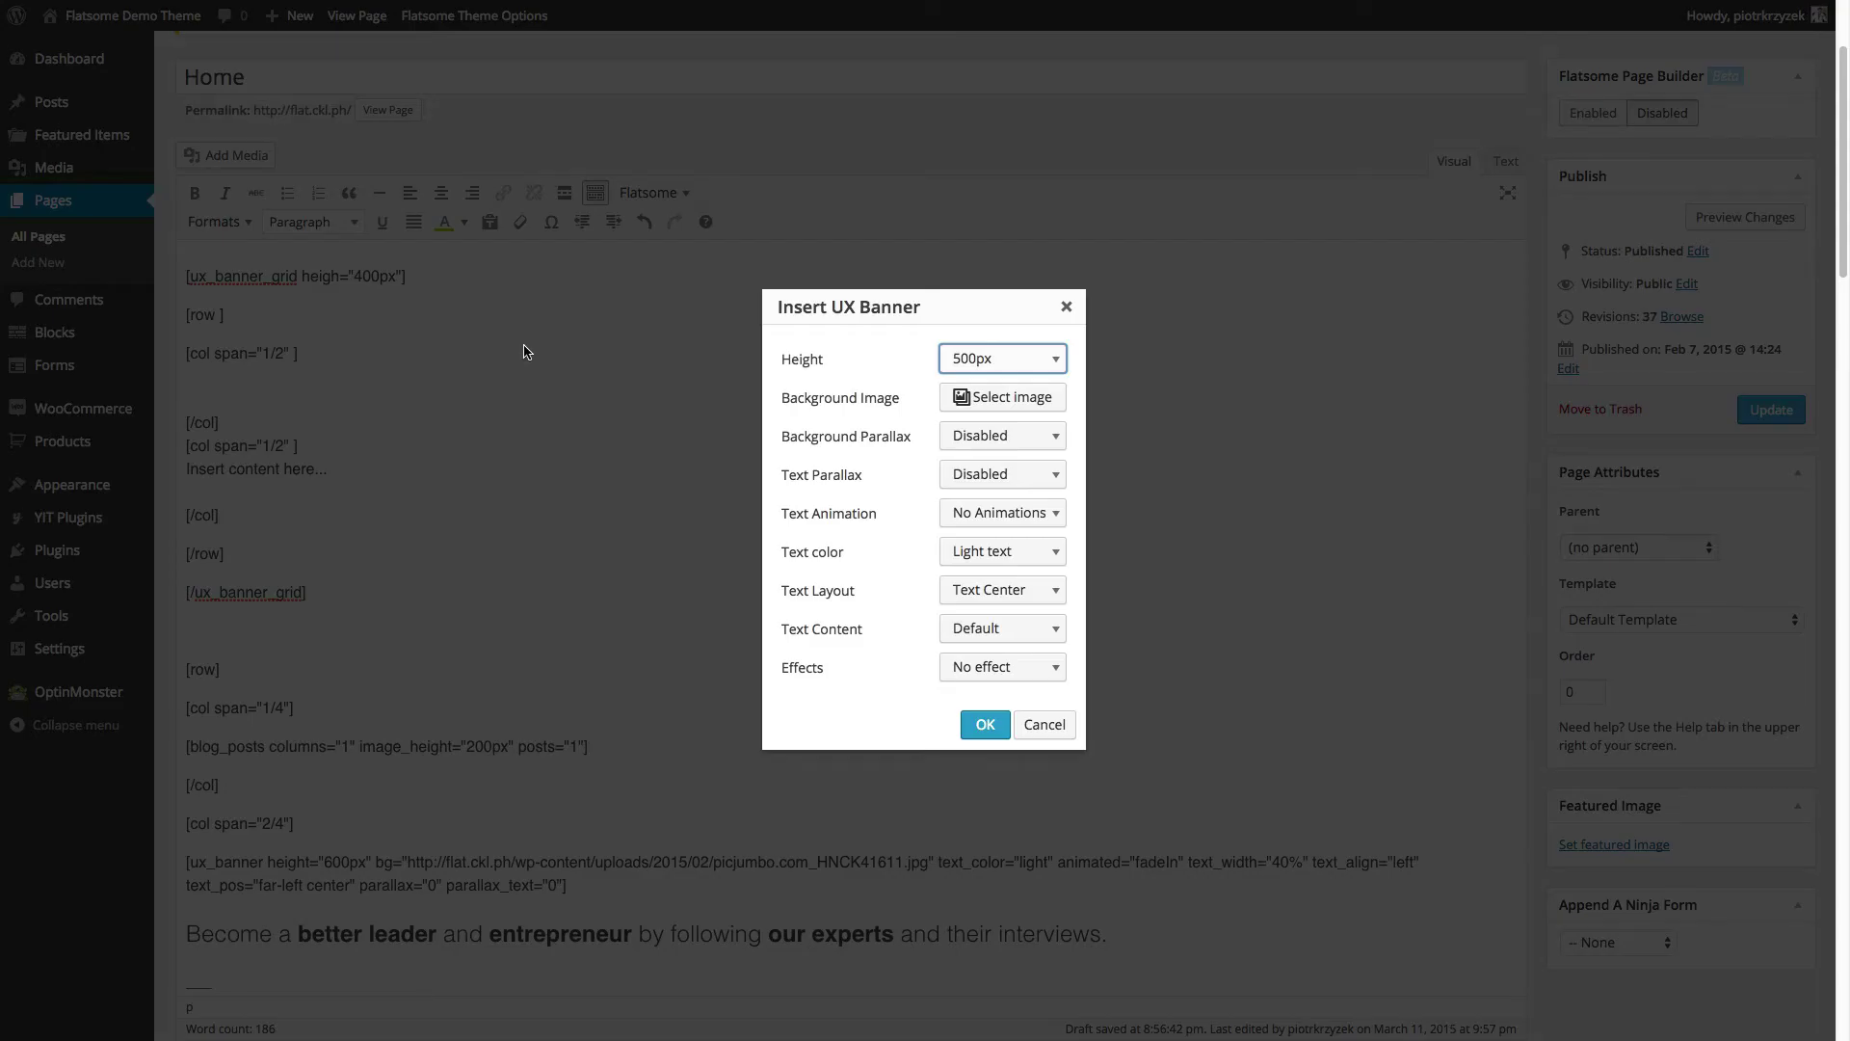
pyautogui.click(1003, 396)
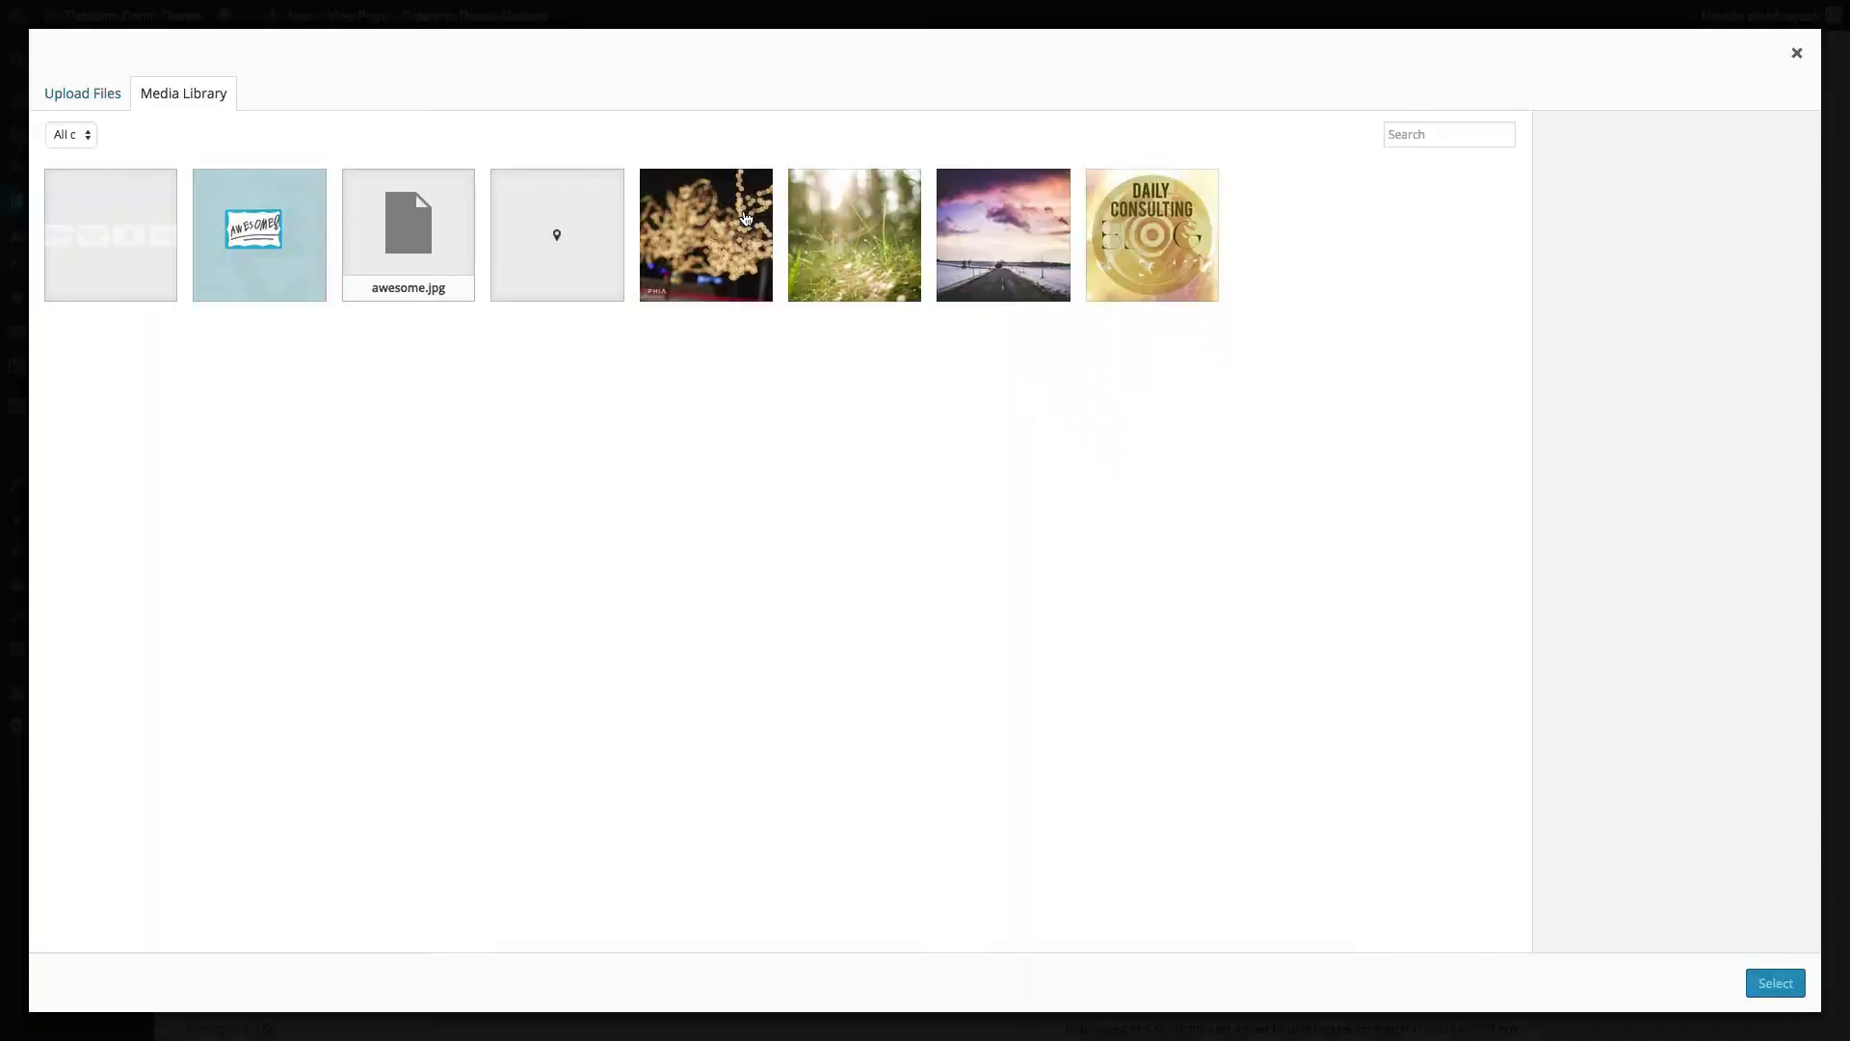
pyautogui.click(969, 258)
pyautogui.click(1778, 983)
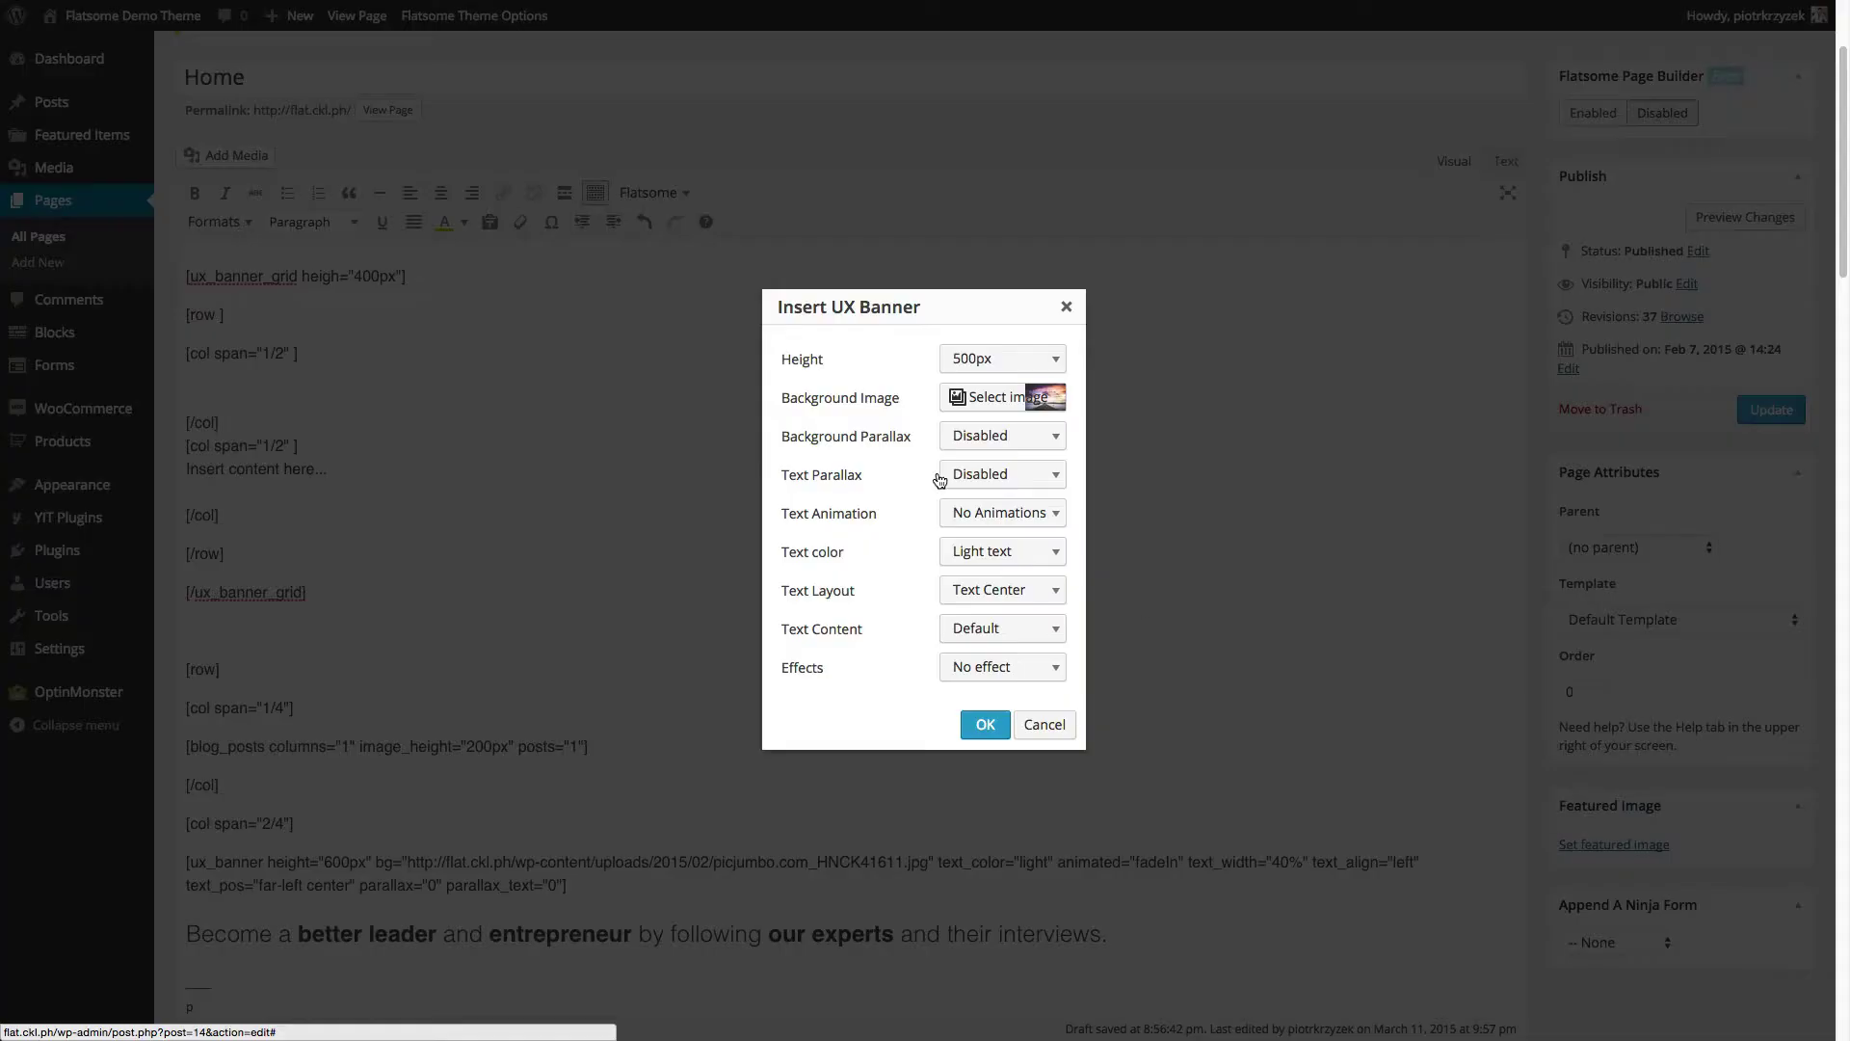
pyautogui.click(1002, 359)
pyautogui.click(978, 491)
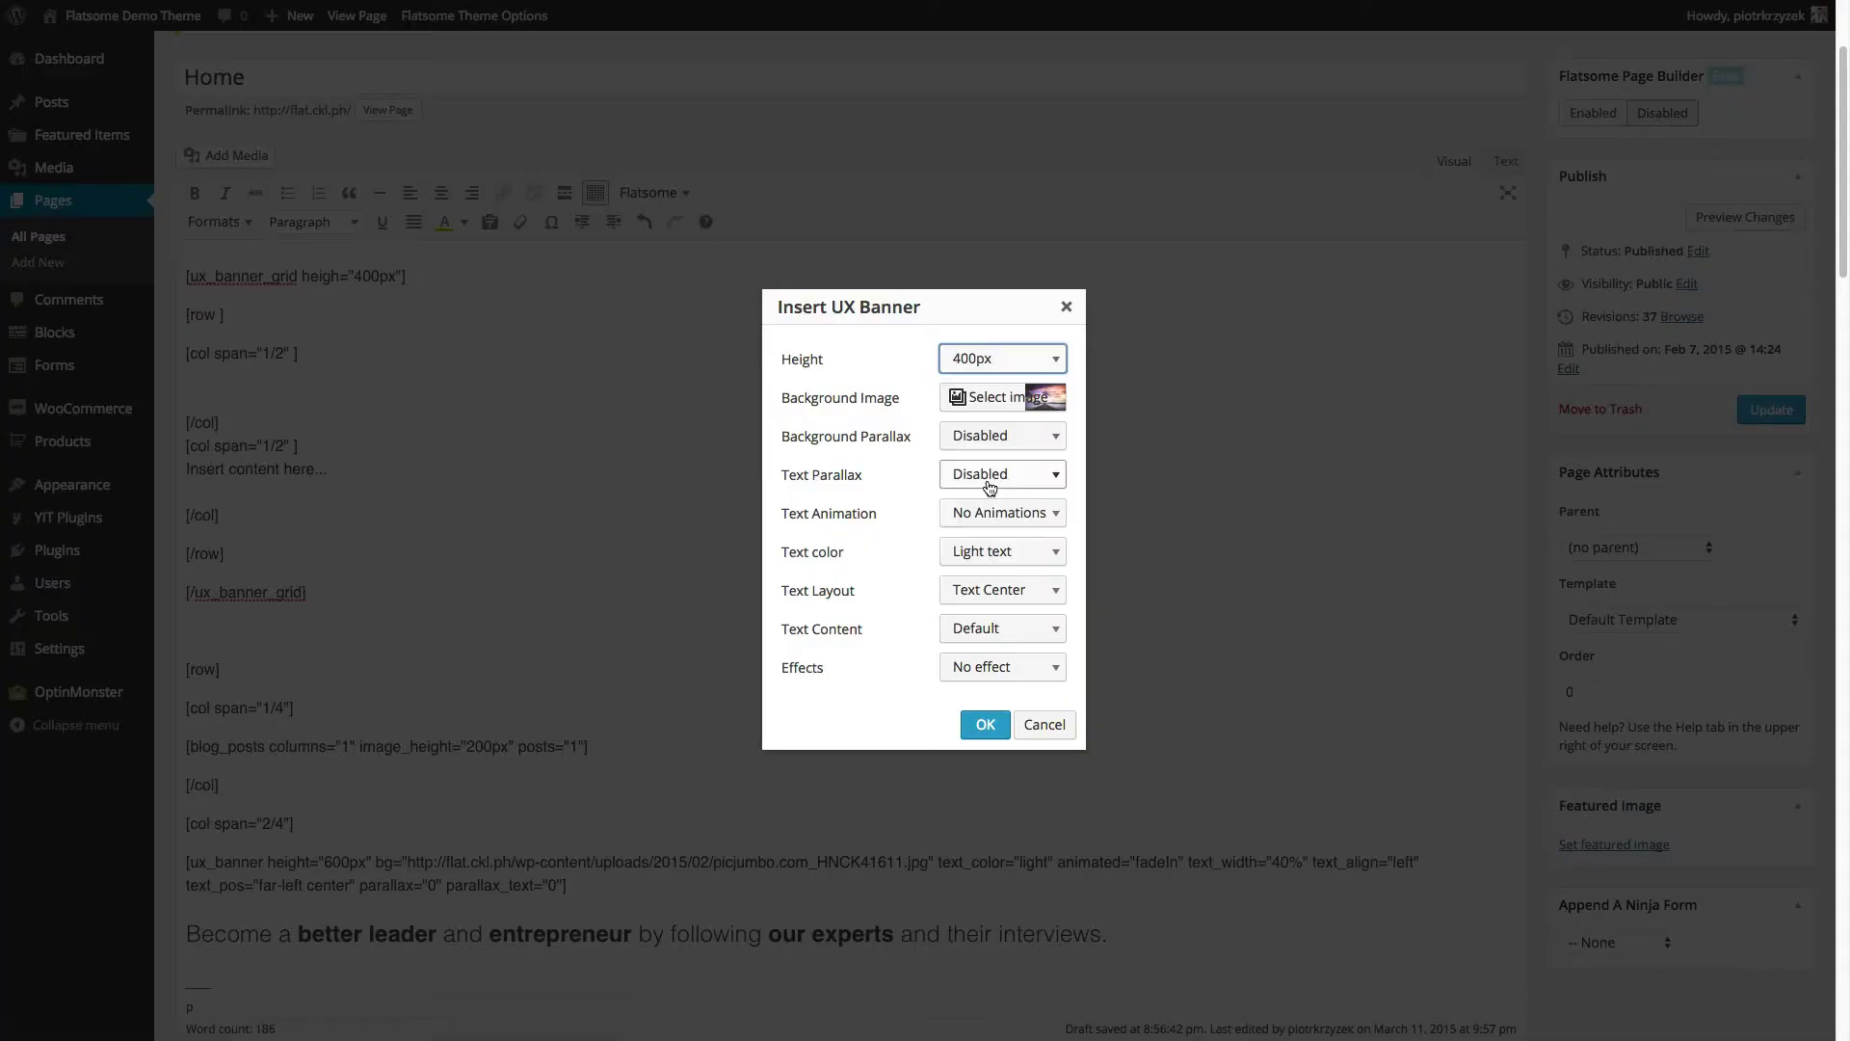
pyautogui.click(987, 730)
# Clear the second column's placeholder text and start a UX Banner there with a height of 100px
pyautogui.scroll(-3, 500, 448)
pyautogui.moveTo(329, 533); pyautogui.dragTo(164, 530)
pyautogui.press('BackSpace')
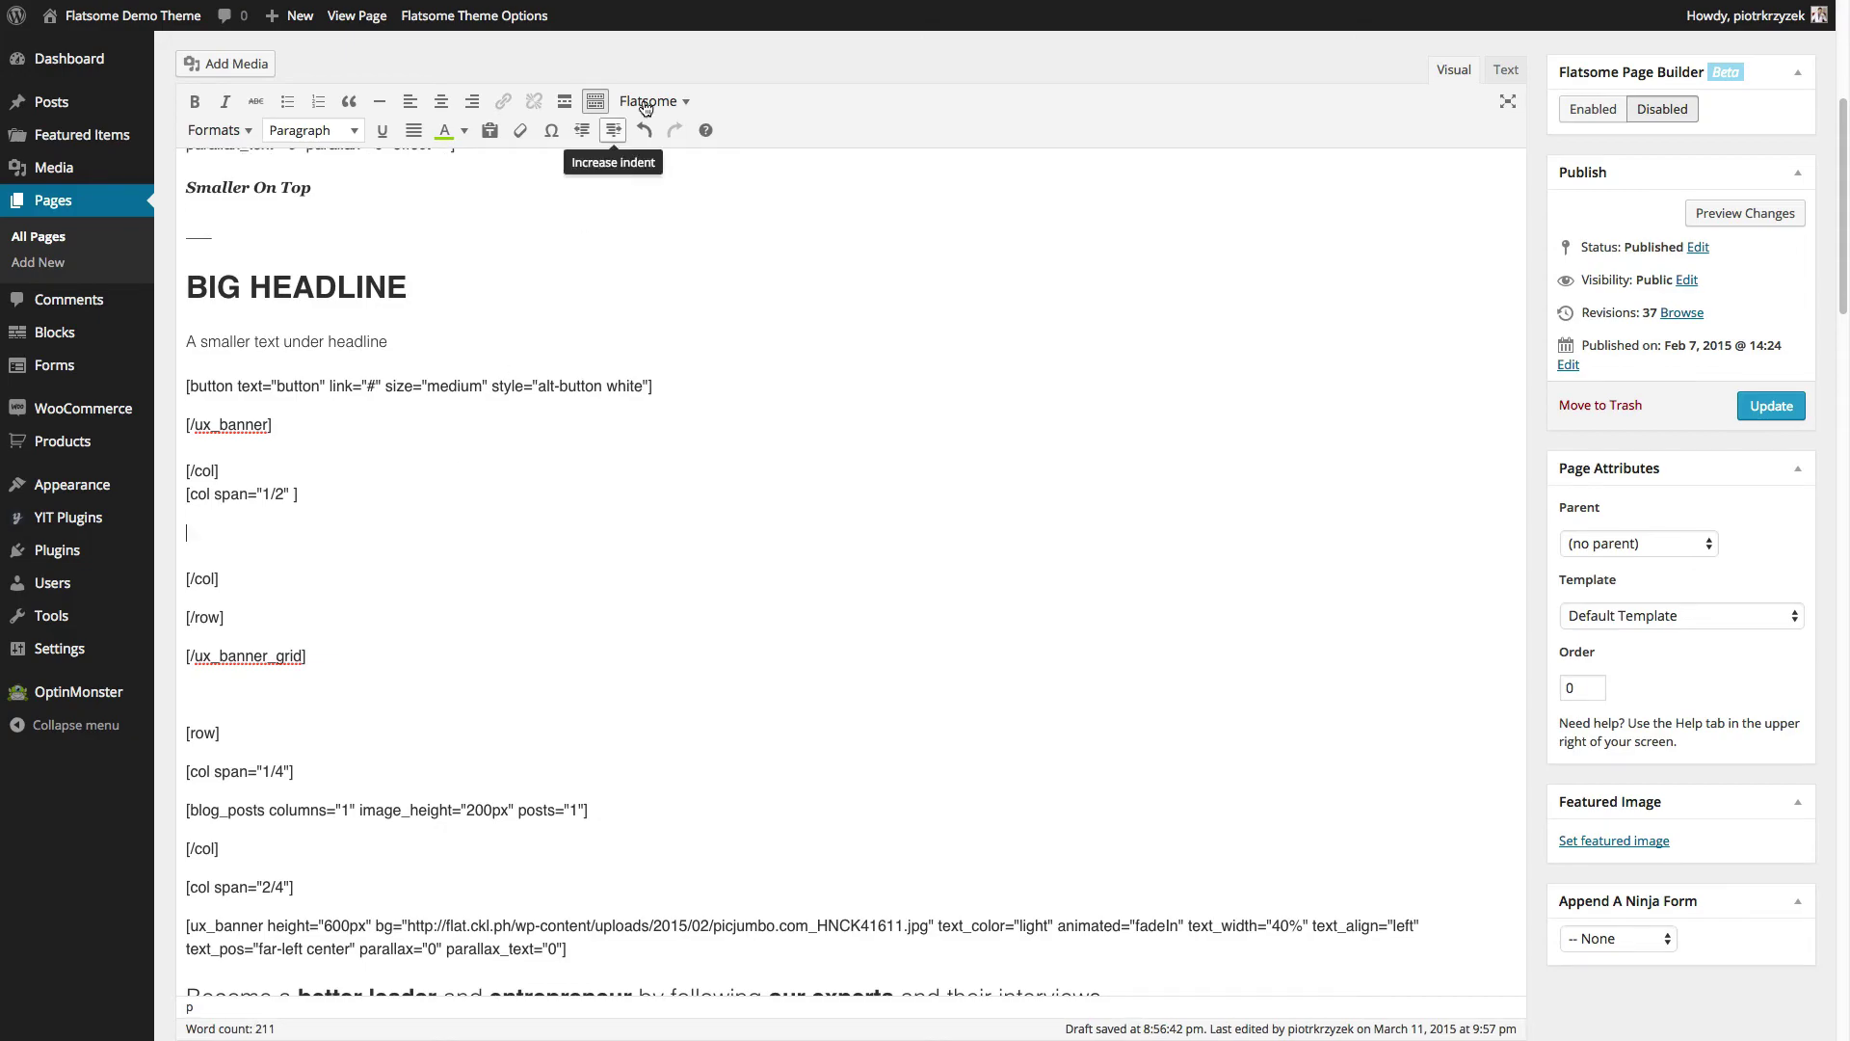
pyautogui.click(654, 101)
pyautogui.moveTo(665, 193)
pyautogui.click(839, 232)
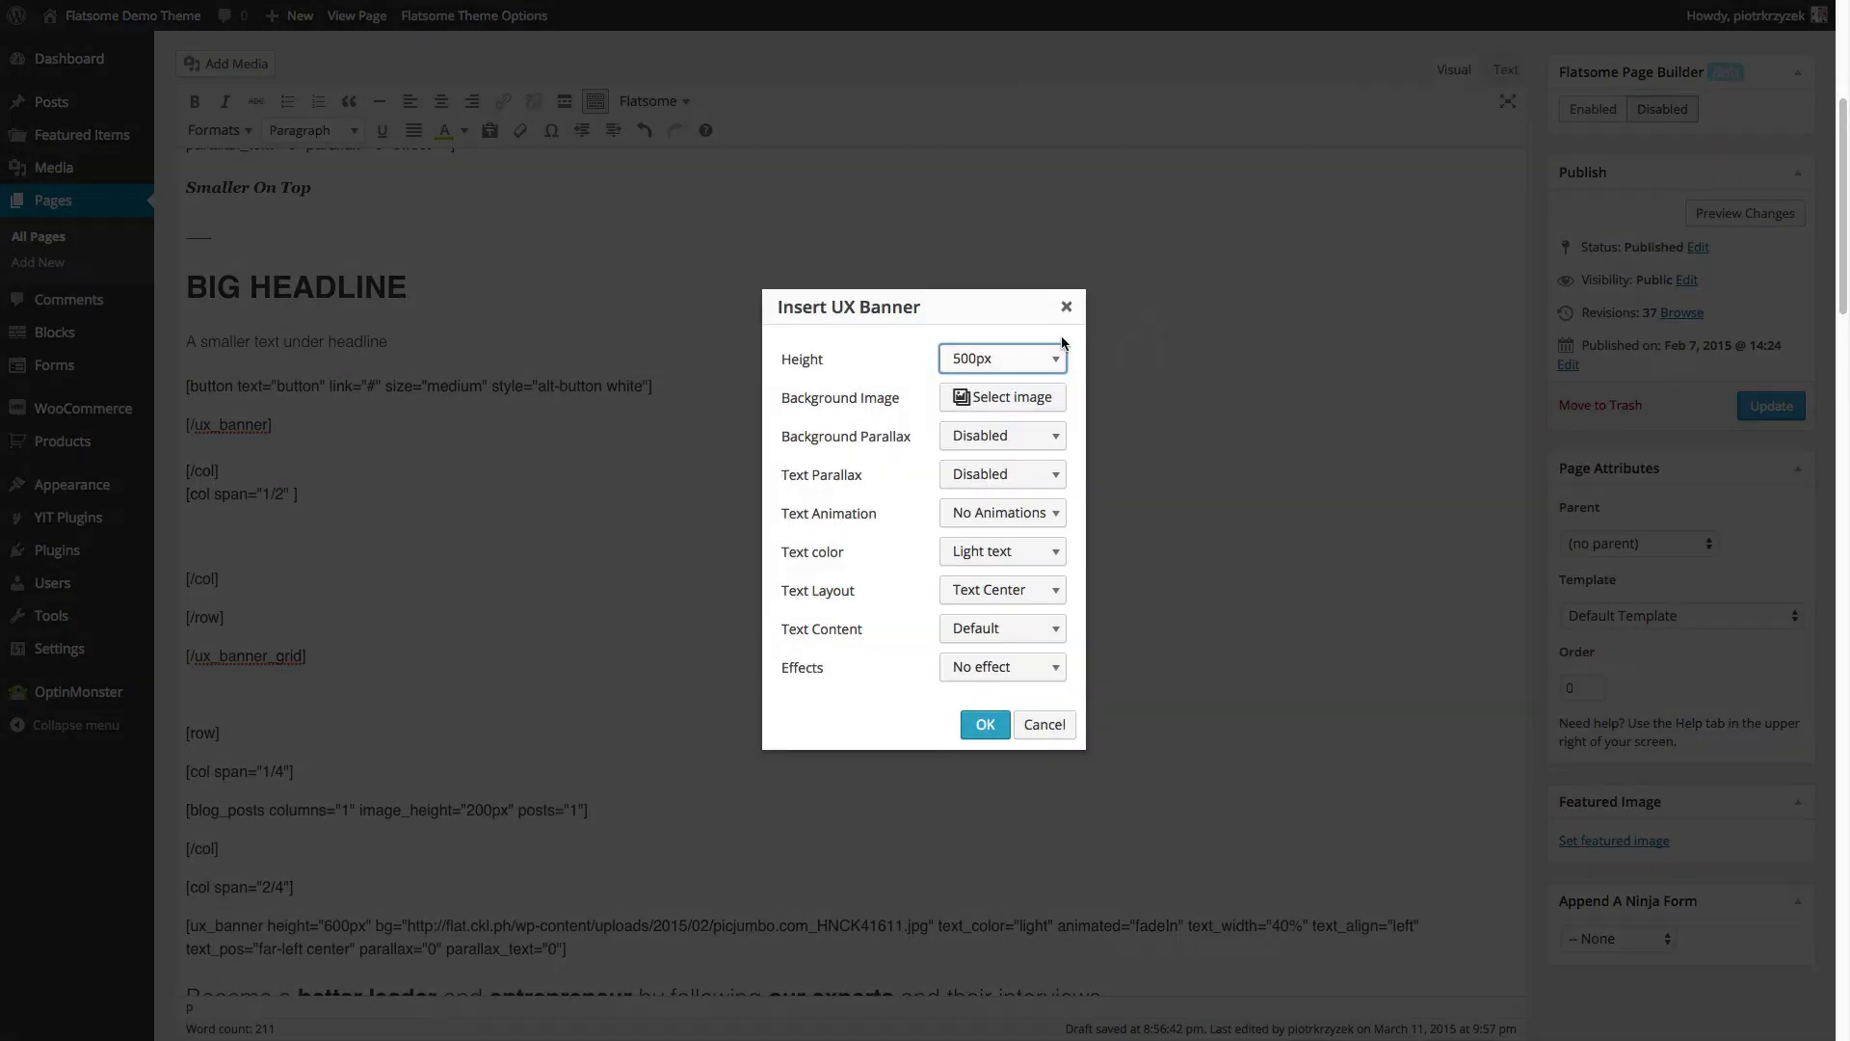
pyautogui.click(1027, 360)
pyautogui.click(1007, 552)
pyautogui.click(1025, 363)
pyautogui.click(981, 587)
# Use the Daily Consulting image podcast.jpg as the banner's background and insert the banner
pyautogui.click(1012, 396)
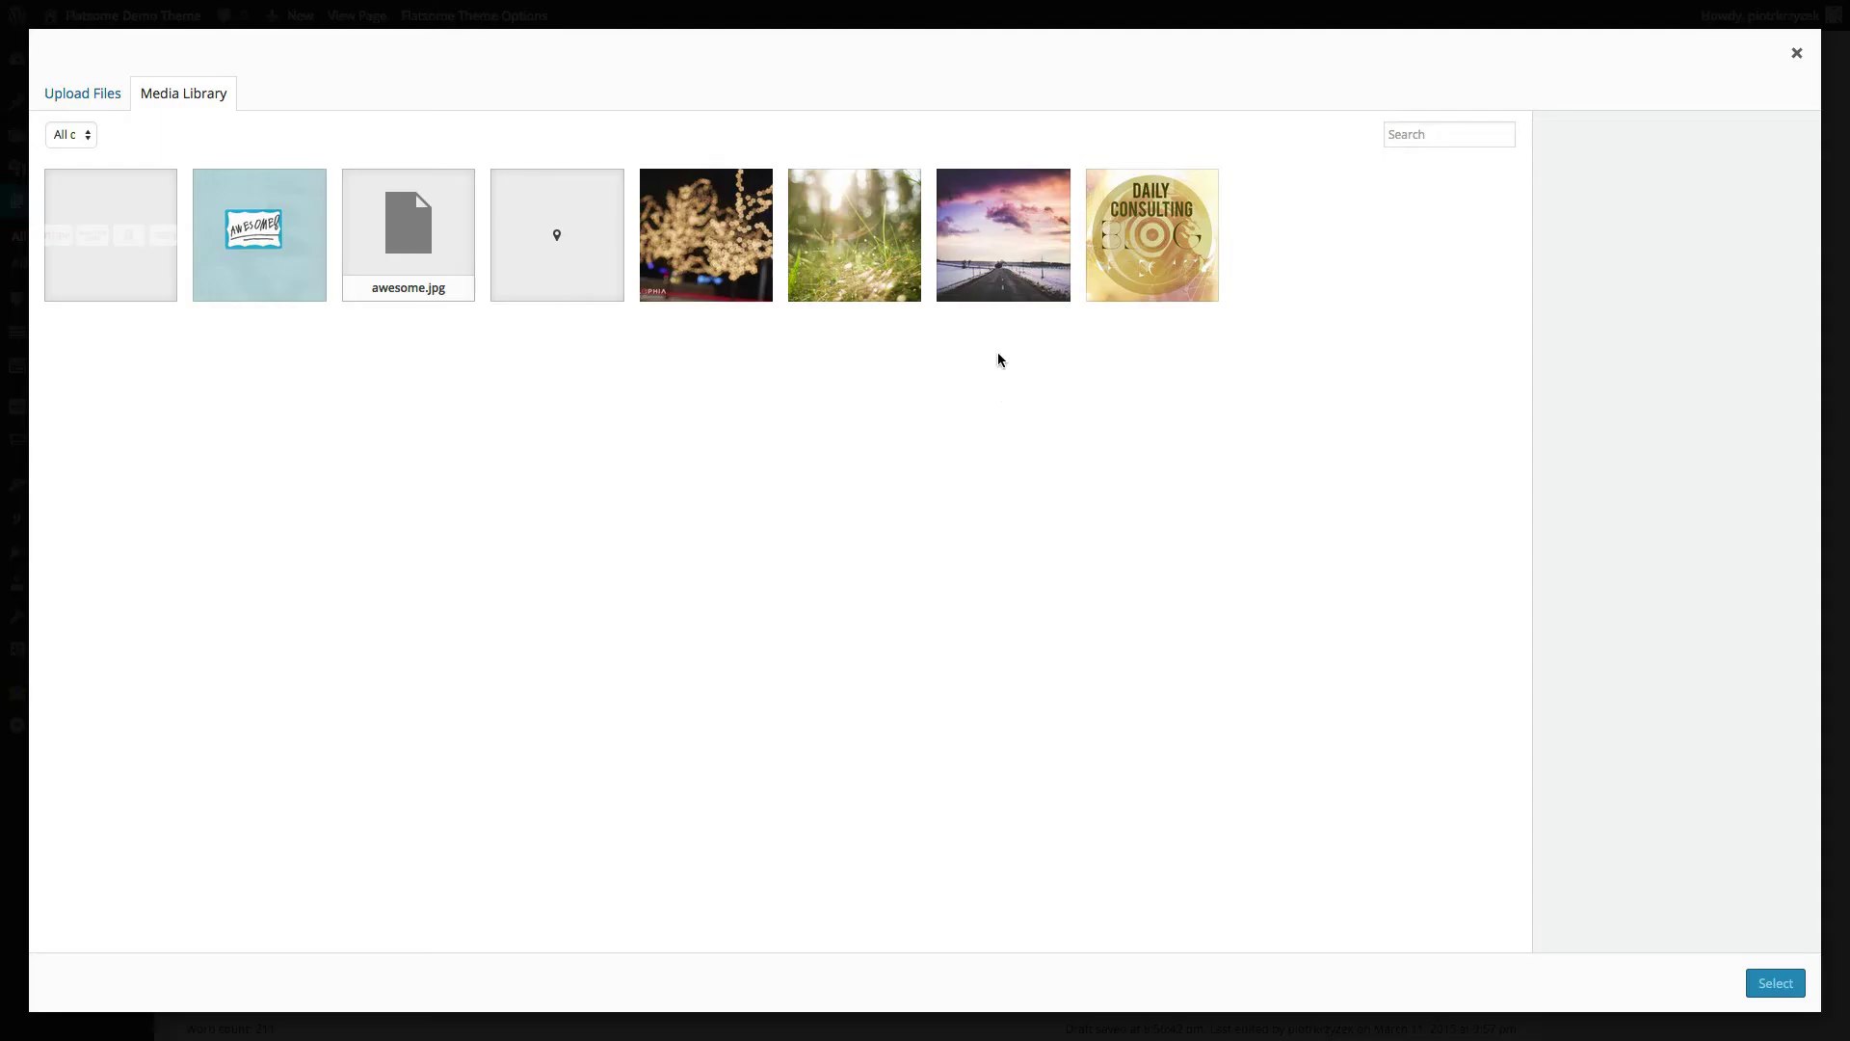
pyautogui.click(1188, 236)
pyautogui.click(1777, 981)
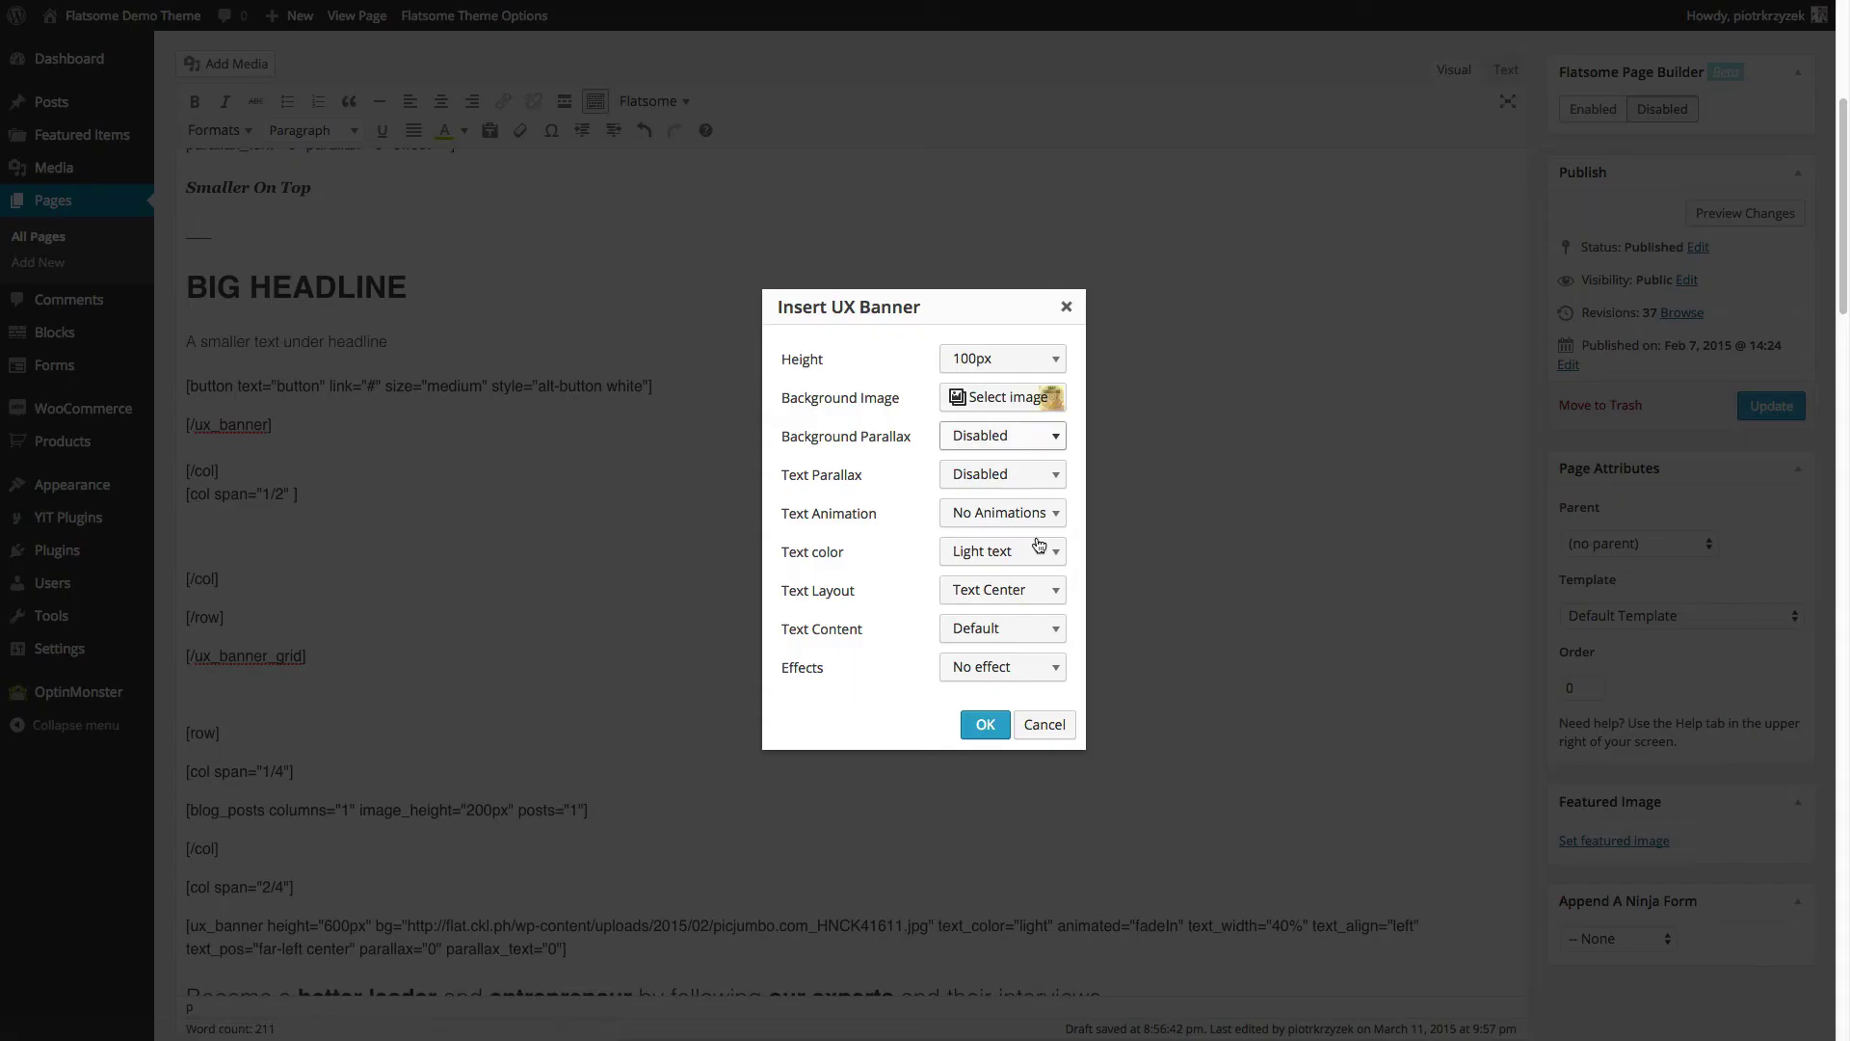
pyautogui.click(984, 724)
# Start another UX Banner with a height of 100px on a new line below the podcast banner in the second column
pyautogui.press('Return')
pyautogui.scroll(-3, 530, 633)
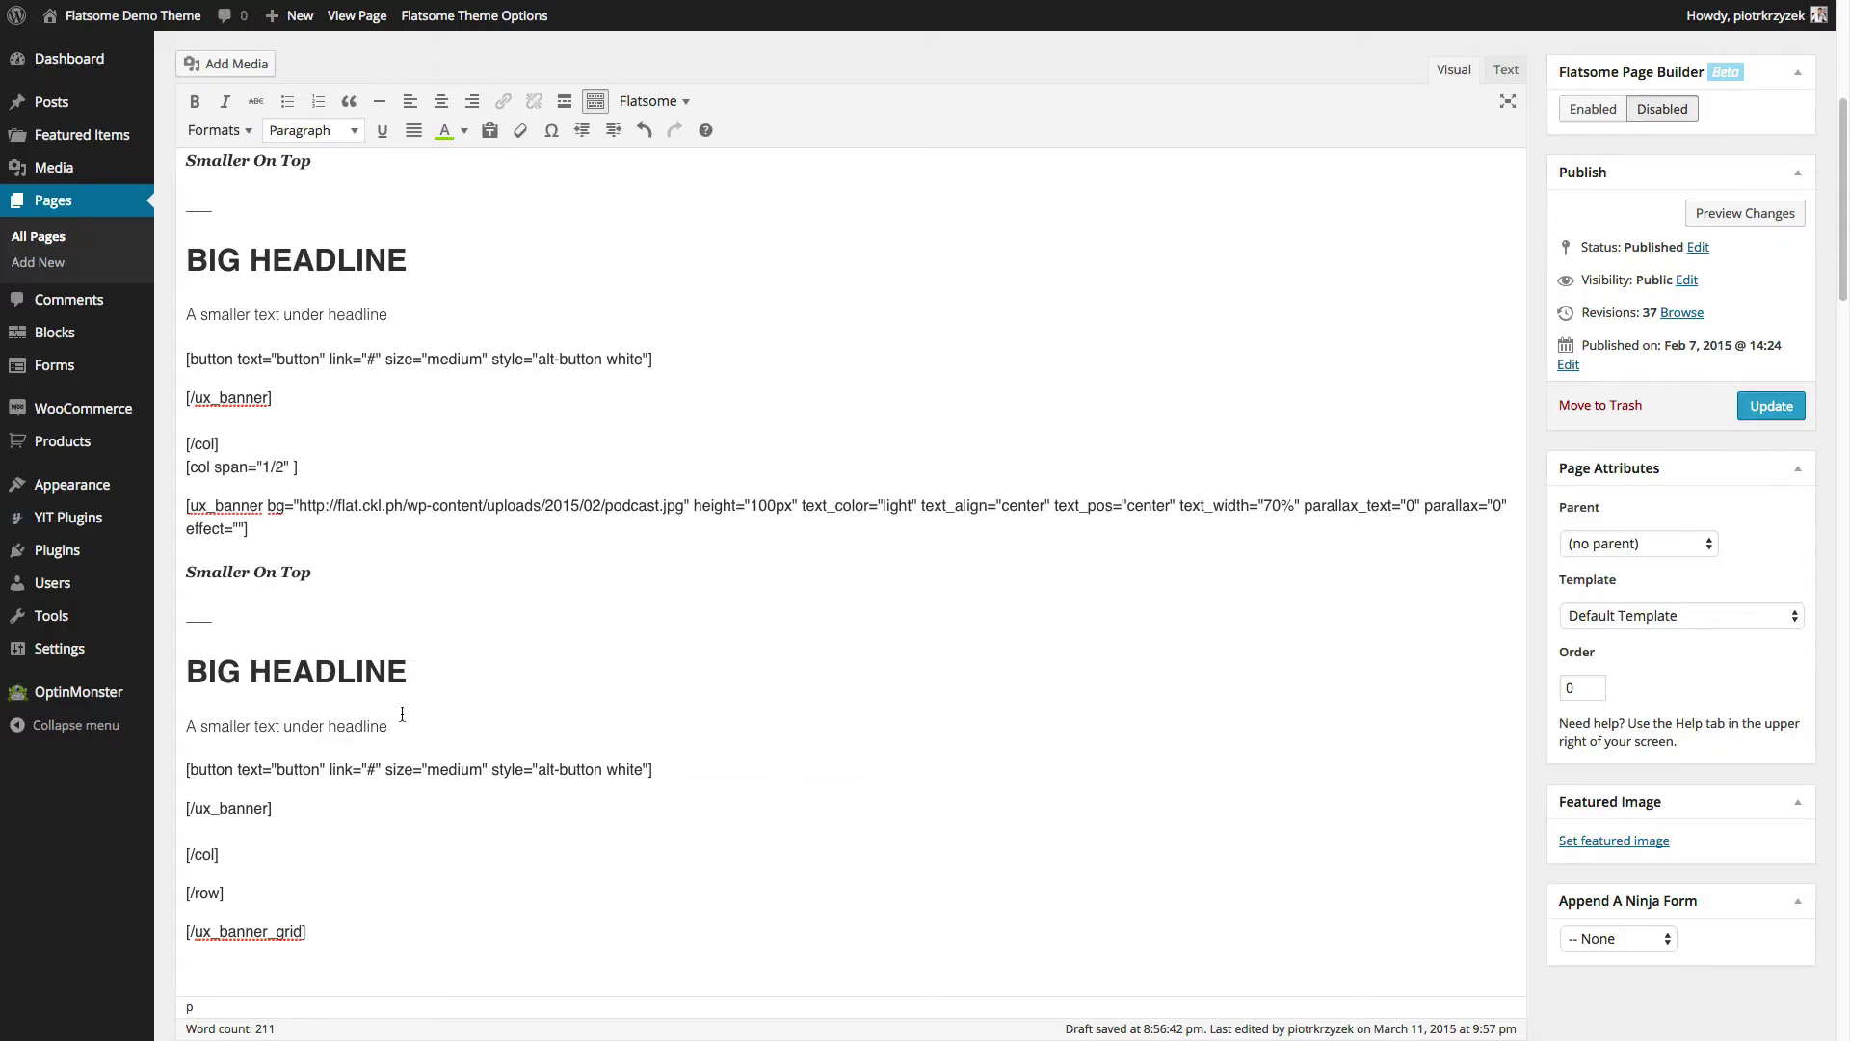
pyautogui.scroll(-1, 626, 144)
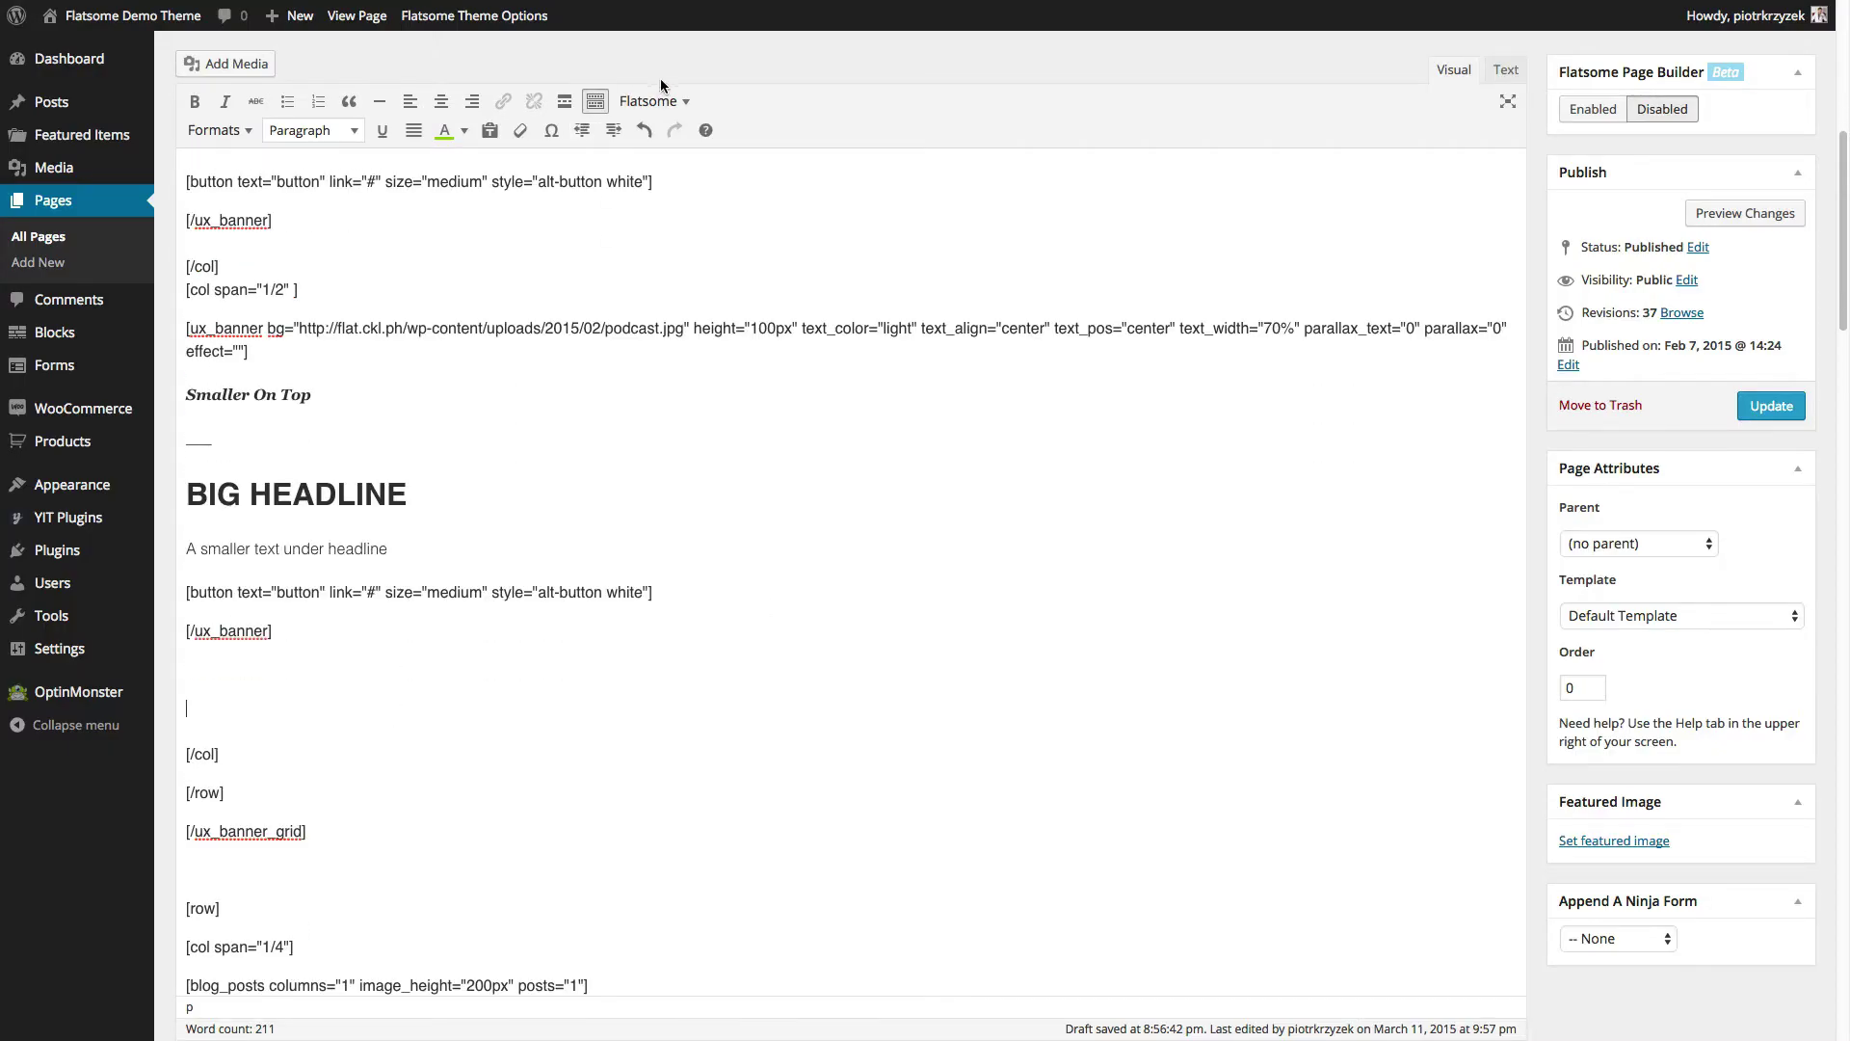
pyautogui.click(649, 101)
pyautogui.moveTo(678, 295)
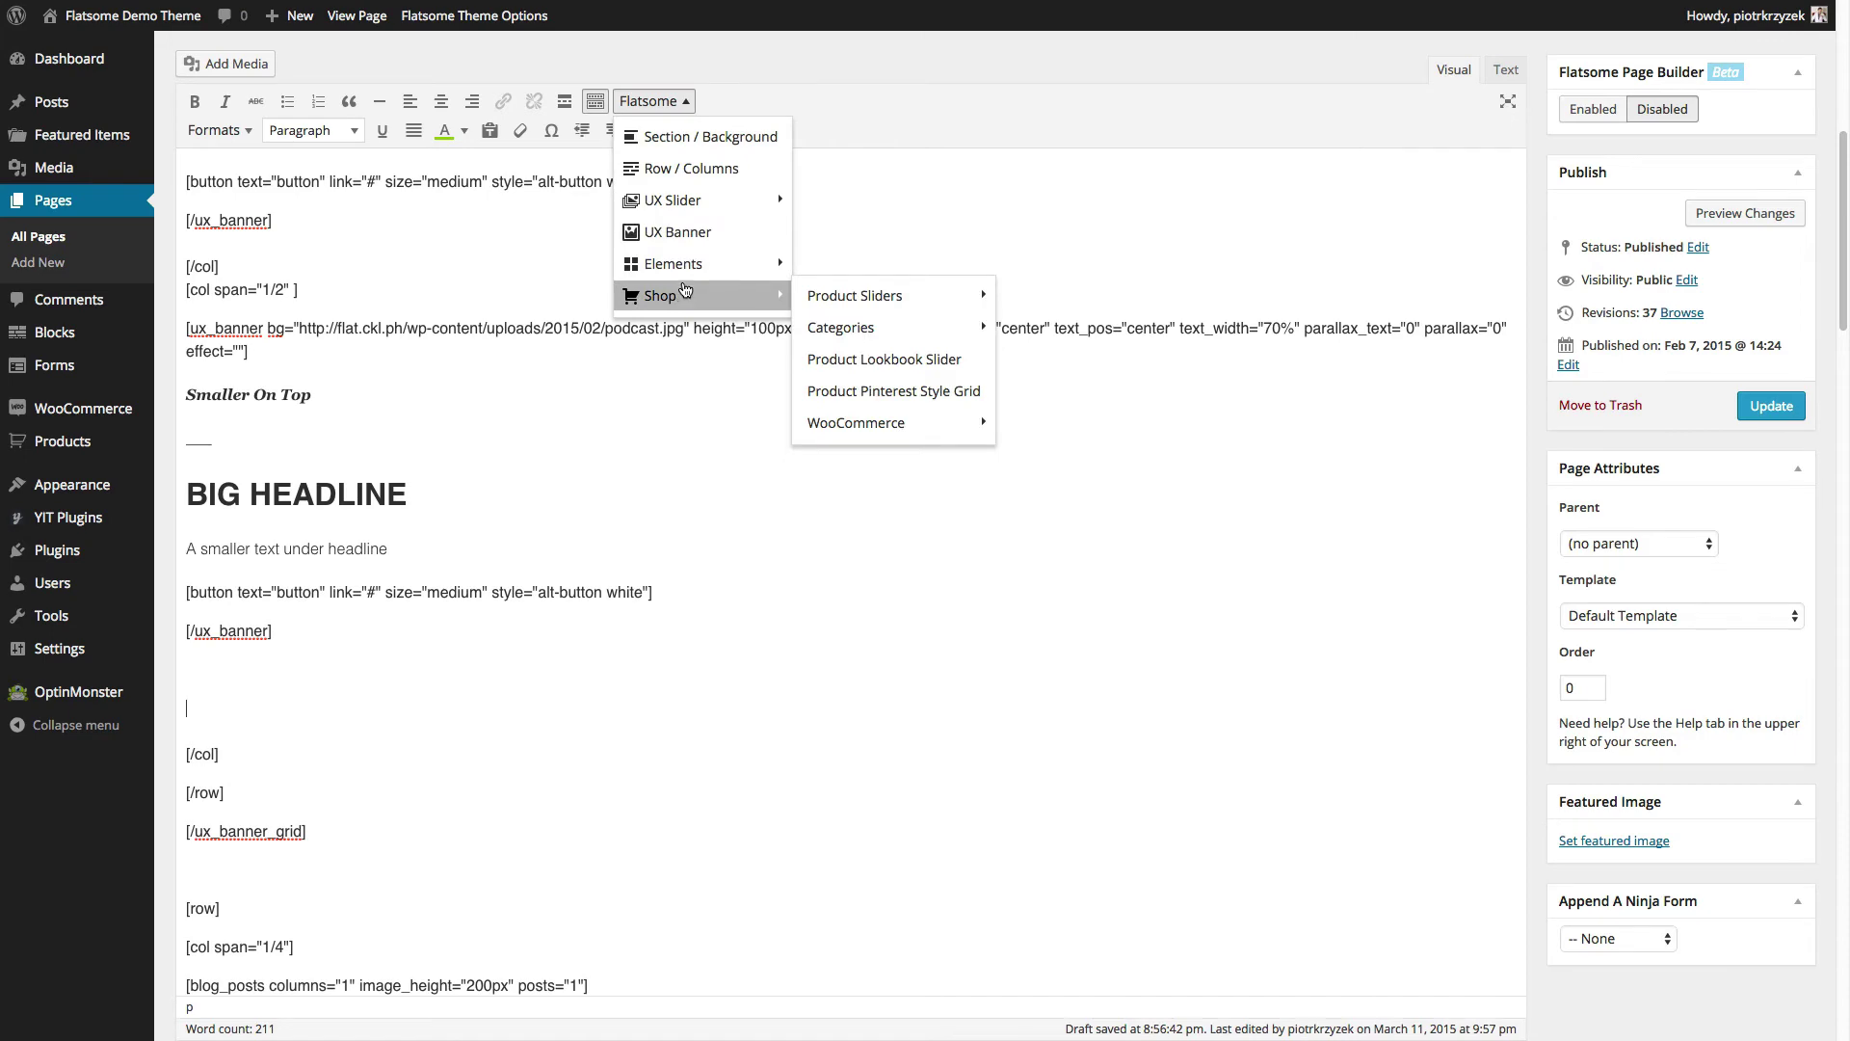
pyautogui.click(677, 231)
pyautogui.click(1047, 364)
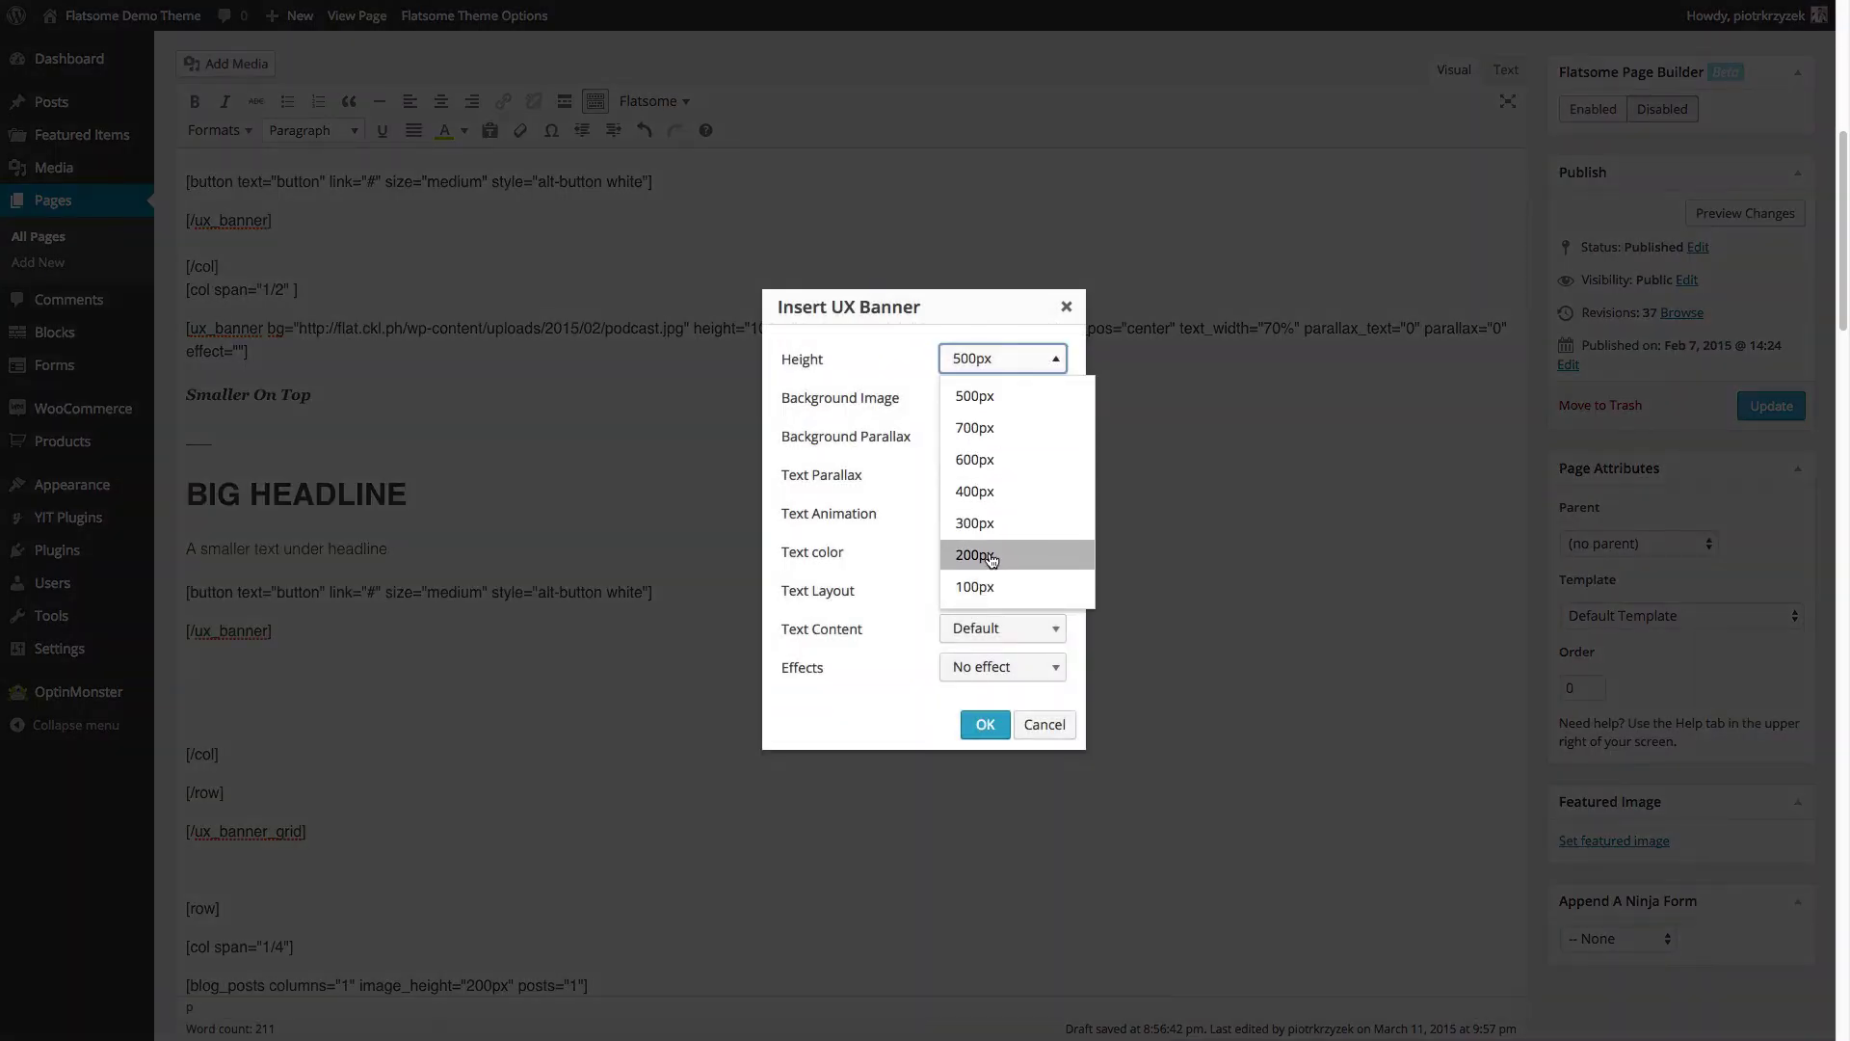
pyautogui.click(1002, 559)
# Use the bokeh lights image Bokeh-Attempt-2_015.jpg as the banner's background and insert the banner
pyautogui.click(1004, 397)
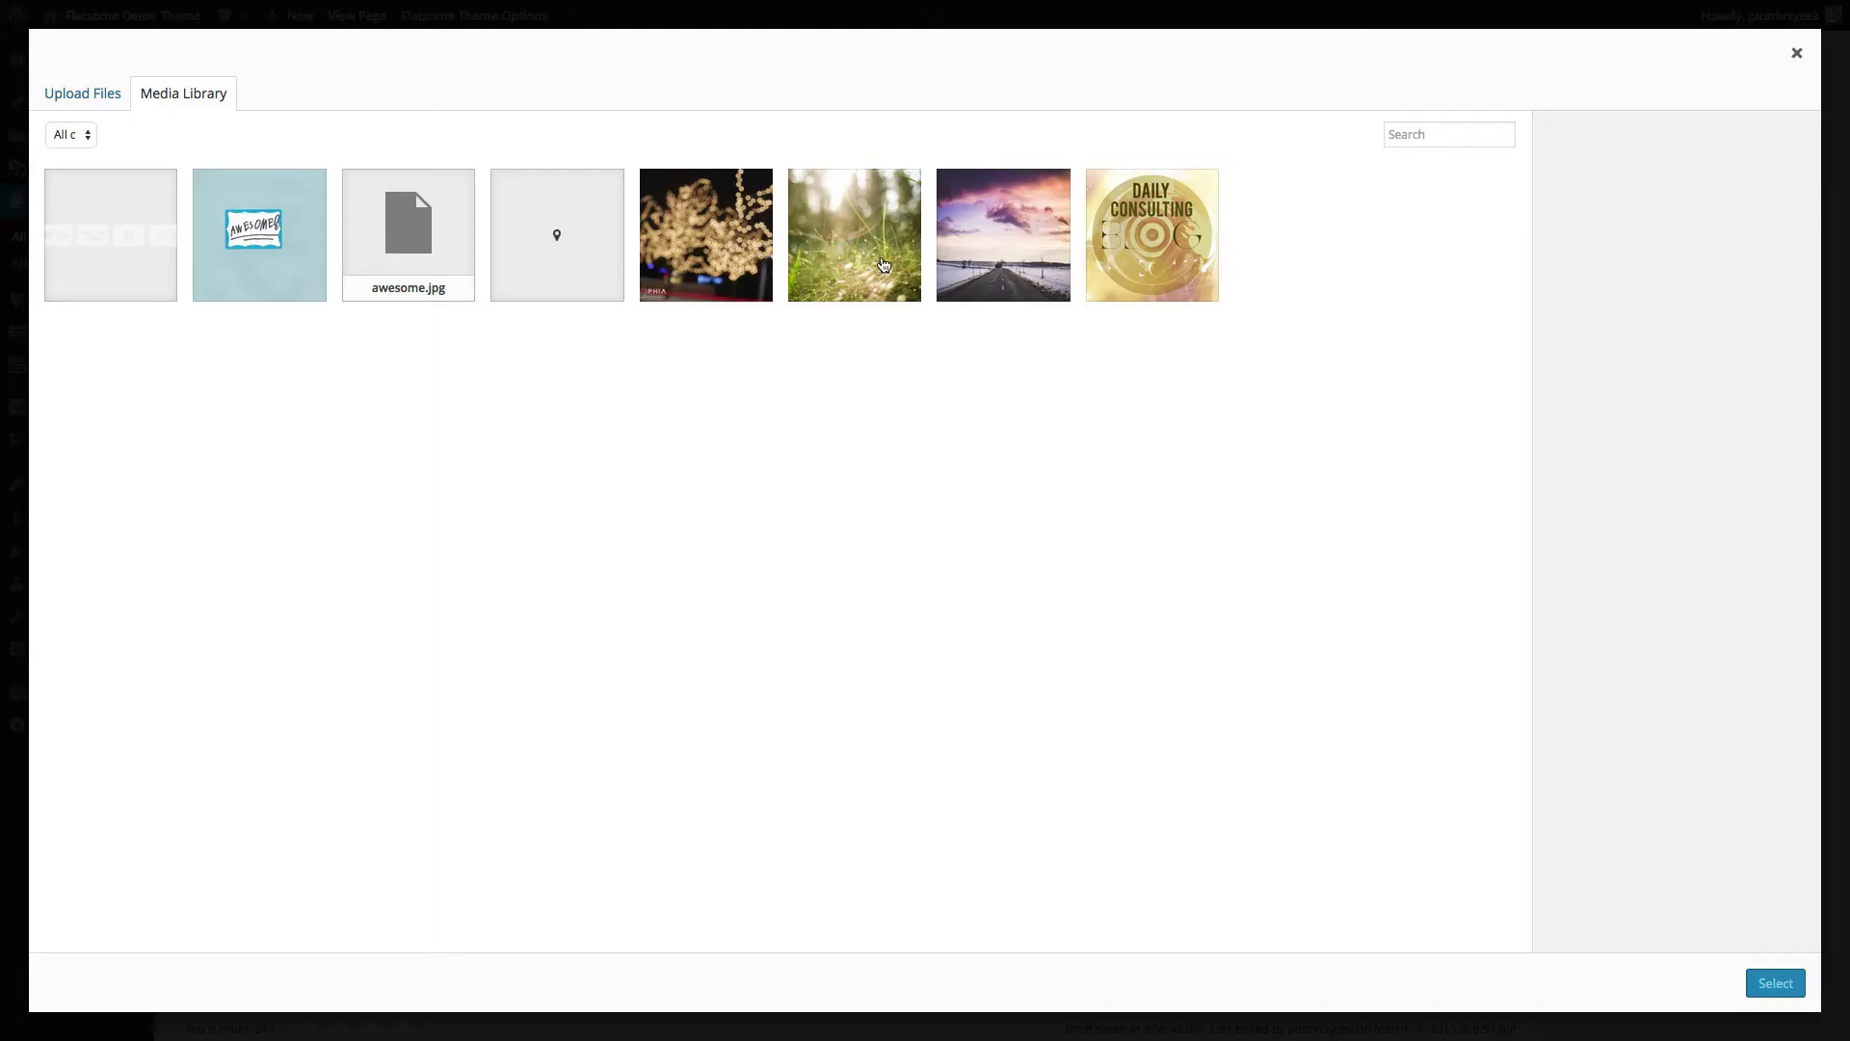
pyautogui.click(738, 233)
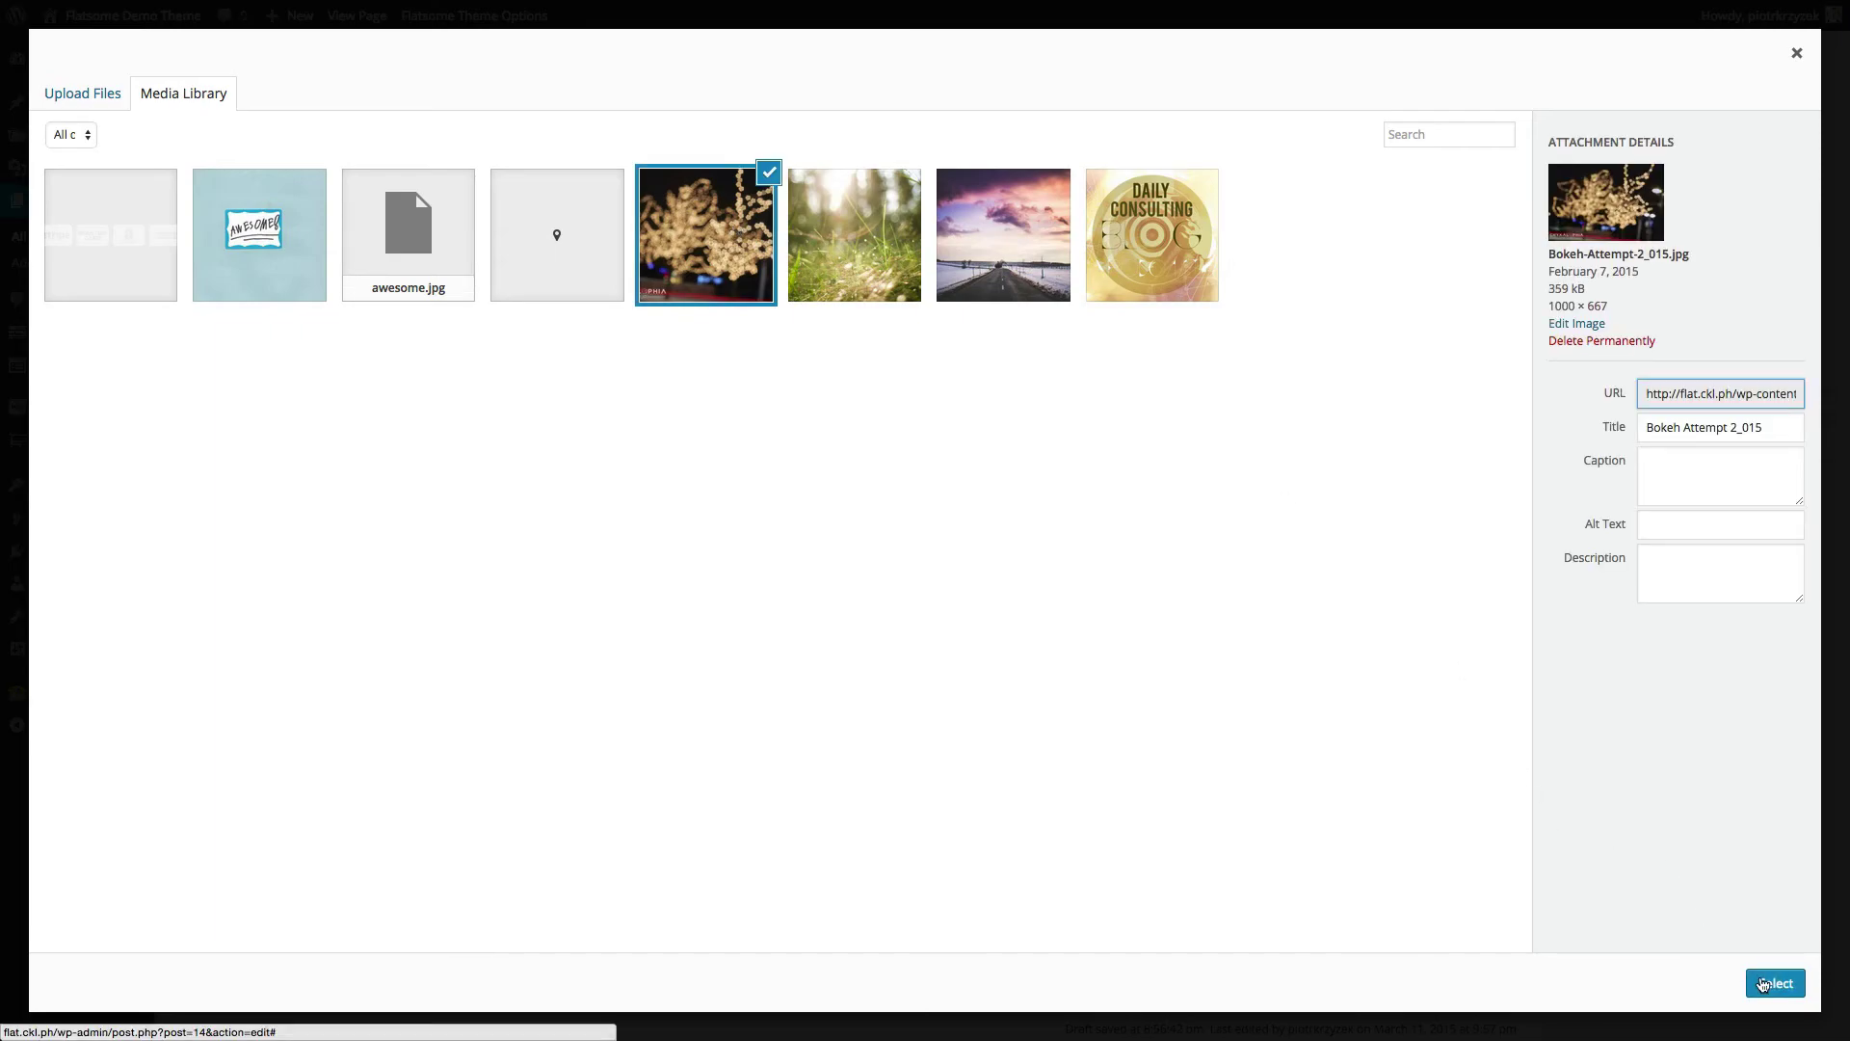
pyautogui.click(1772, 981)
pyautogui.click(979, 719)
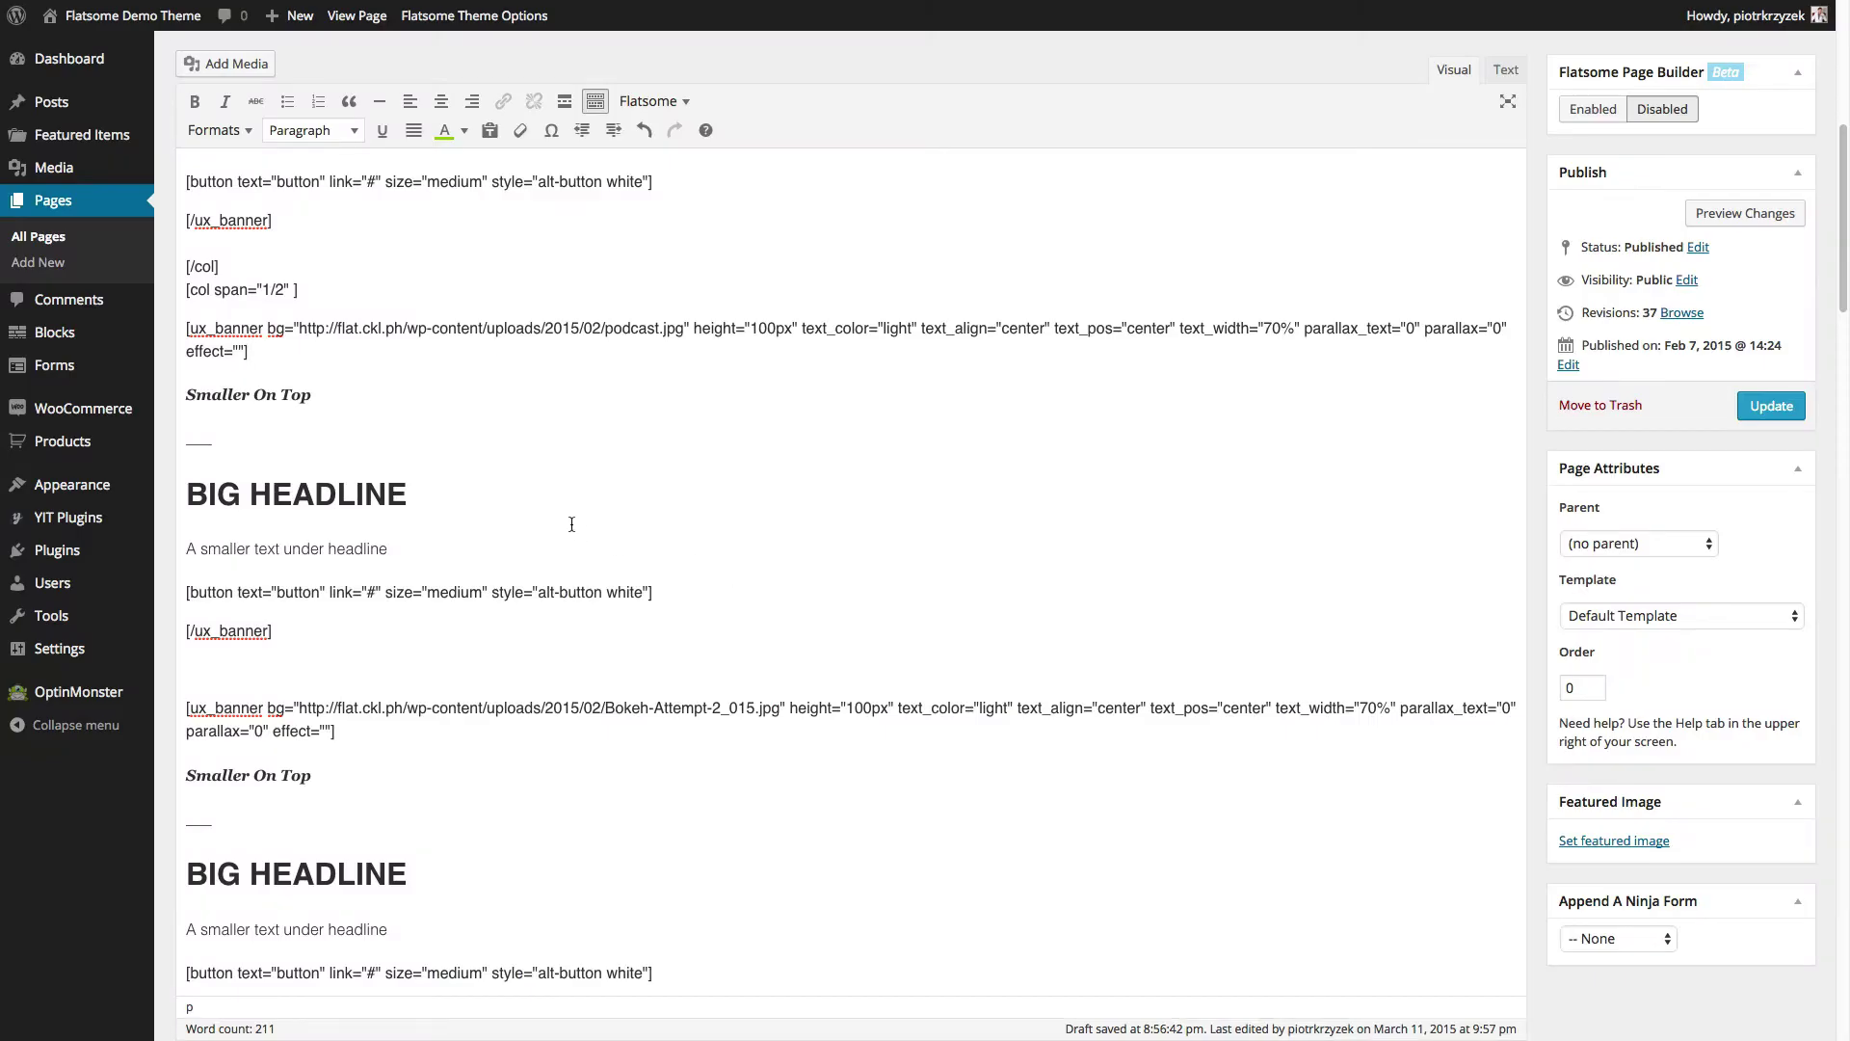
# Set the height of the bokeh and podcast banners in the second column to 150px and preview the page changes
pyautogui.moveTo(852, 708); pyautogui.dragTo(860, 708)
pyautogui.write('5')
pyautogui.moveTo(762, 328); pyautogui.dragTo(769, 328)
pyautogui.write('5')
pyautogui.click(1730, 212)
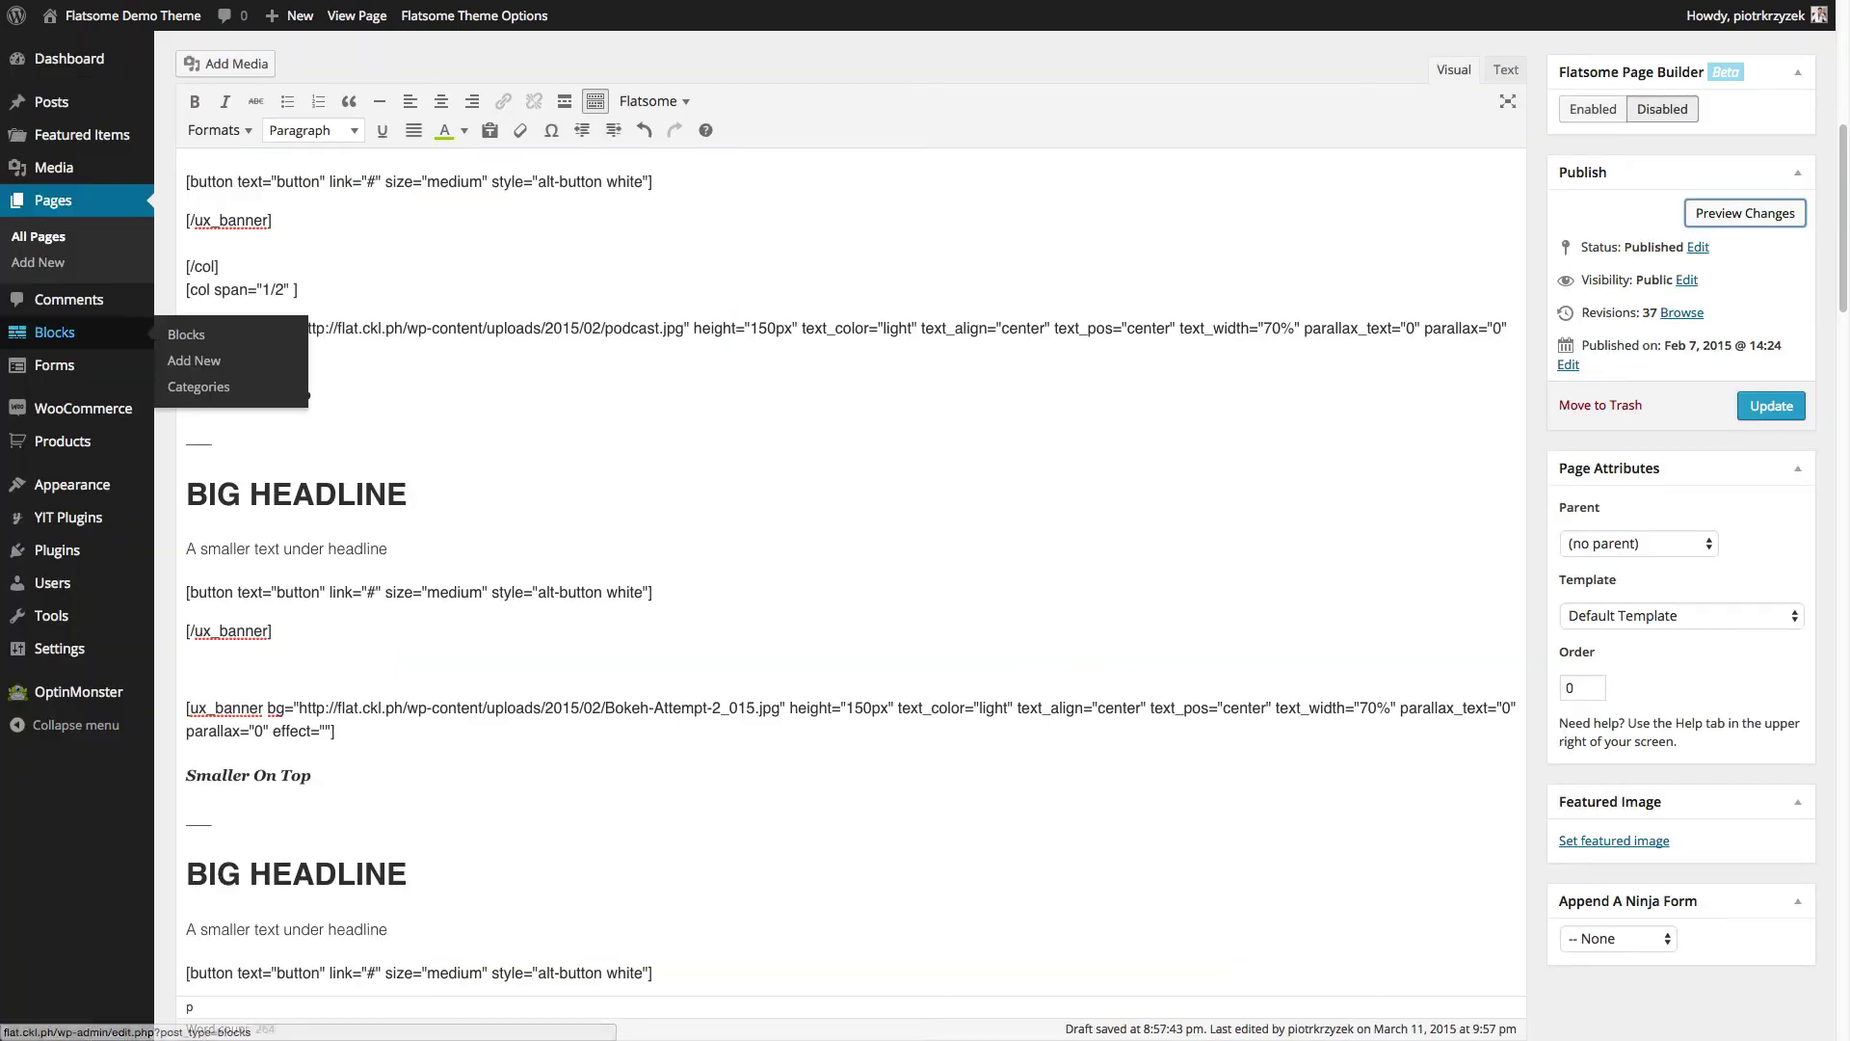
pyautogui.scroll(-5, 517, 372)
pyautogui.scroll(5, 522, 374)
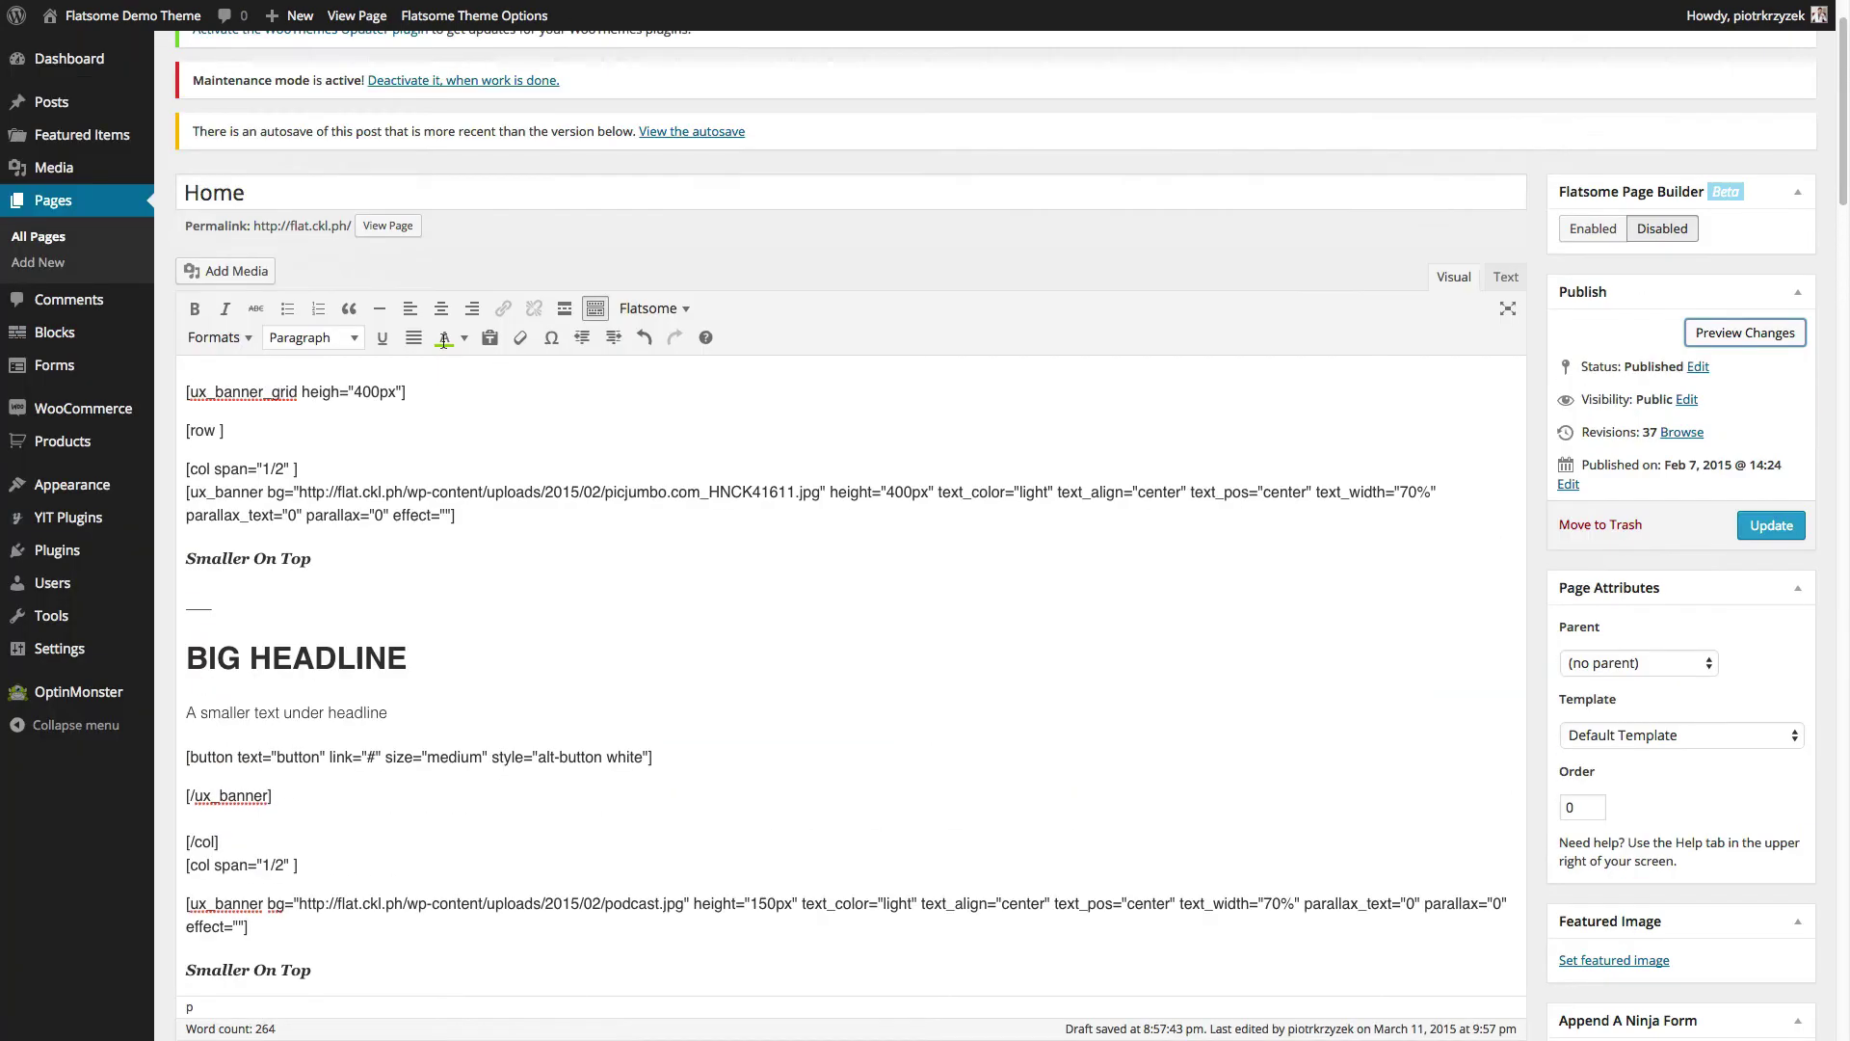
# Examine the shortcode structure of the banner grid, including its opening tag, row, first column and first banner
pyautogui.moveTo(190, 391); pyautogui.dragTo(412, 394)
pyautogui.click(194, 392)
pyautogui.click(412, 395)
pyautogui.moveTo(251, 416); pyautogui.dragTo(442, 592)
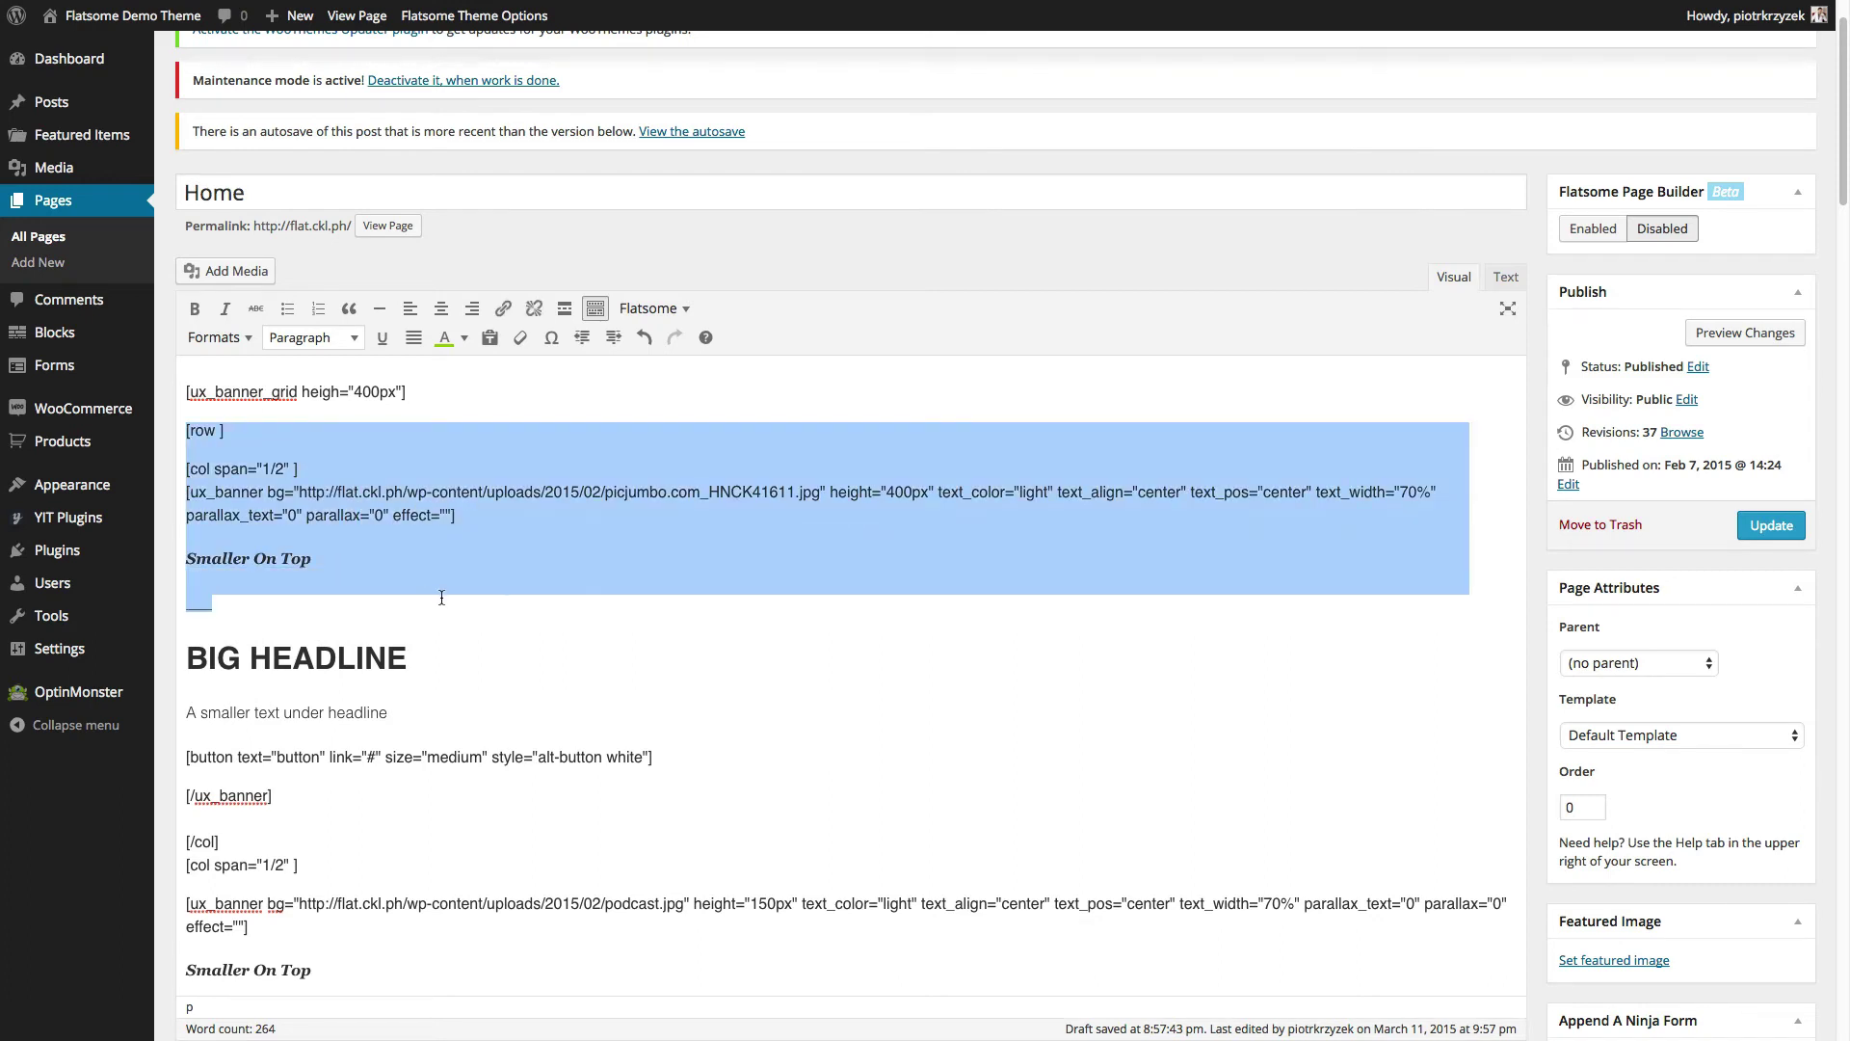
pyautogui.click(439, 483)
pyautogui.scroll(-2, 293, 379)
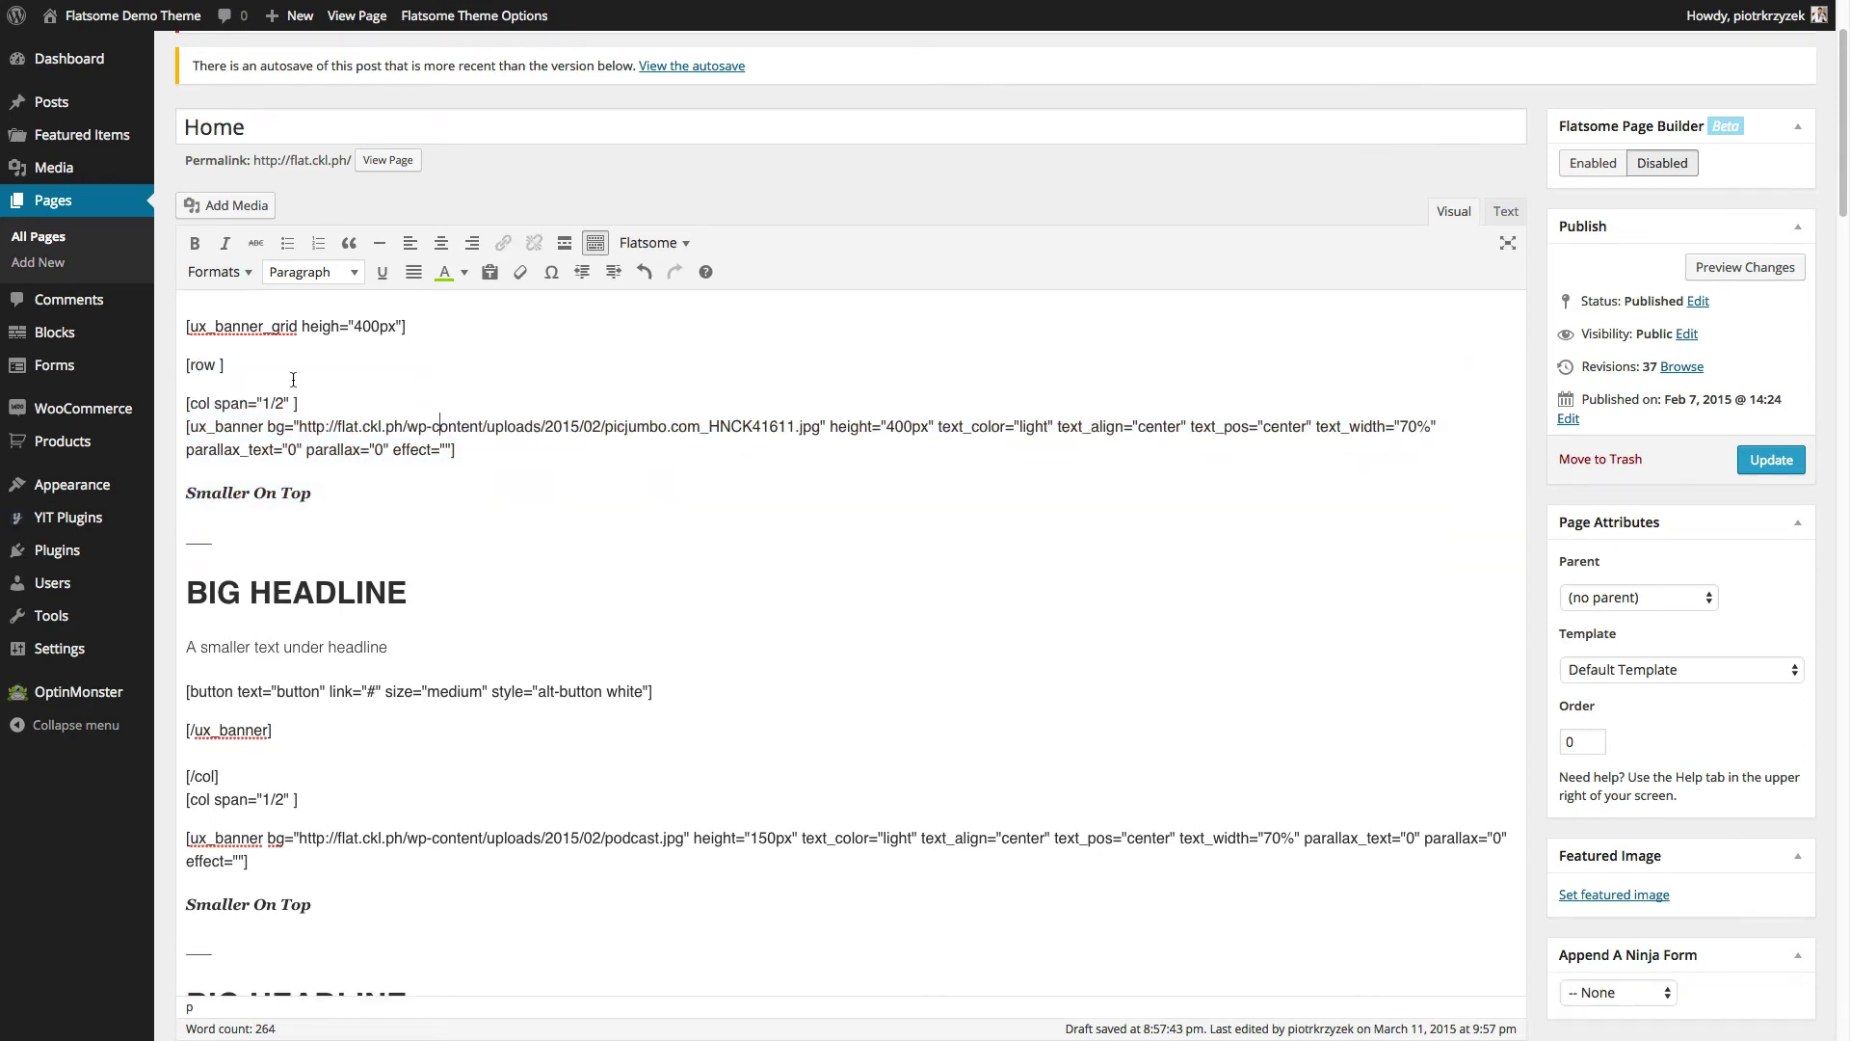
pyautogui.doubleClick(252, 363)
pyautogui.write(']')
pyautogui.moveTo(189, 424); pyautogui.dragTo(280, 425)
pyautogui.click(433, 449)
pyautogui.click(540, 457)
# Insert a simple UX slider on a new line above the banner grid and clear the slider's placeholder content
pyautogui.press('Return')
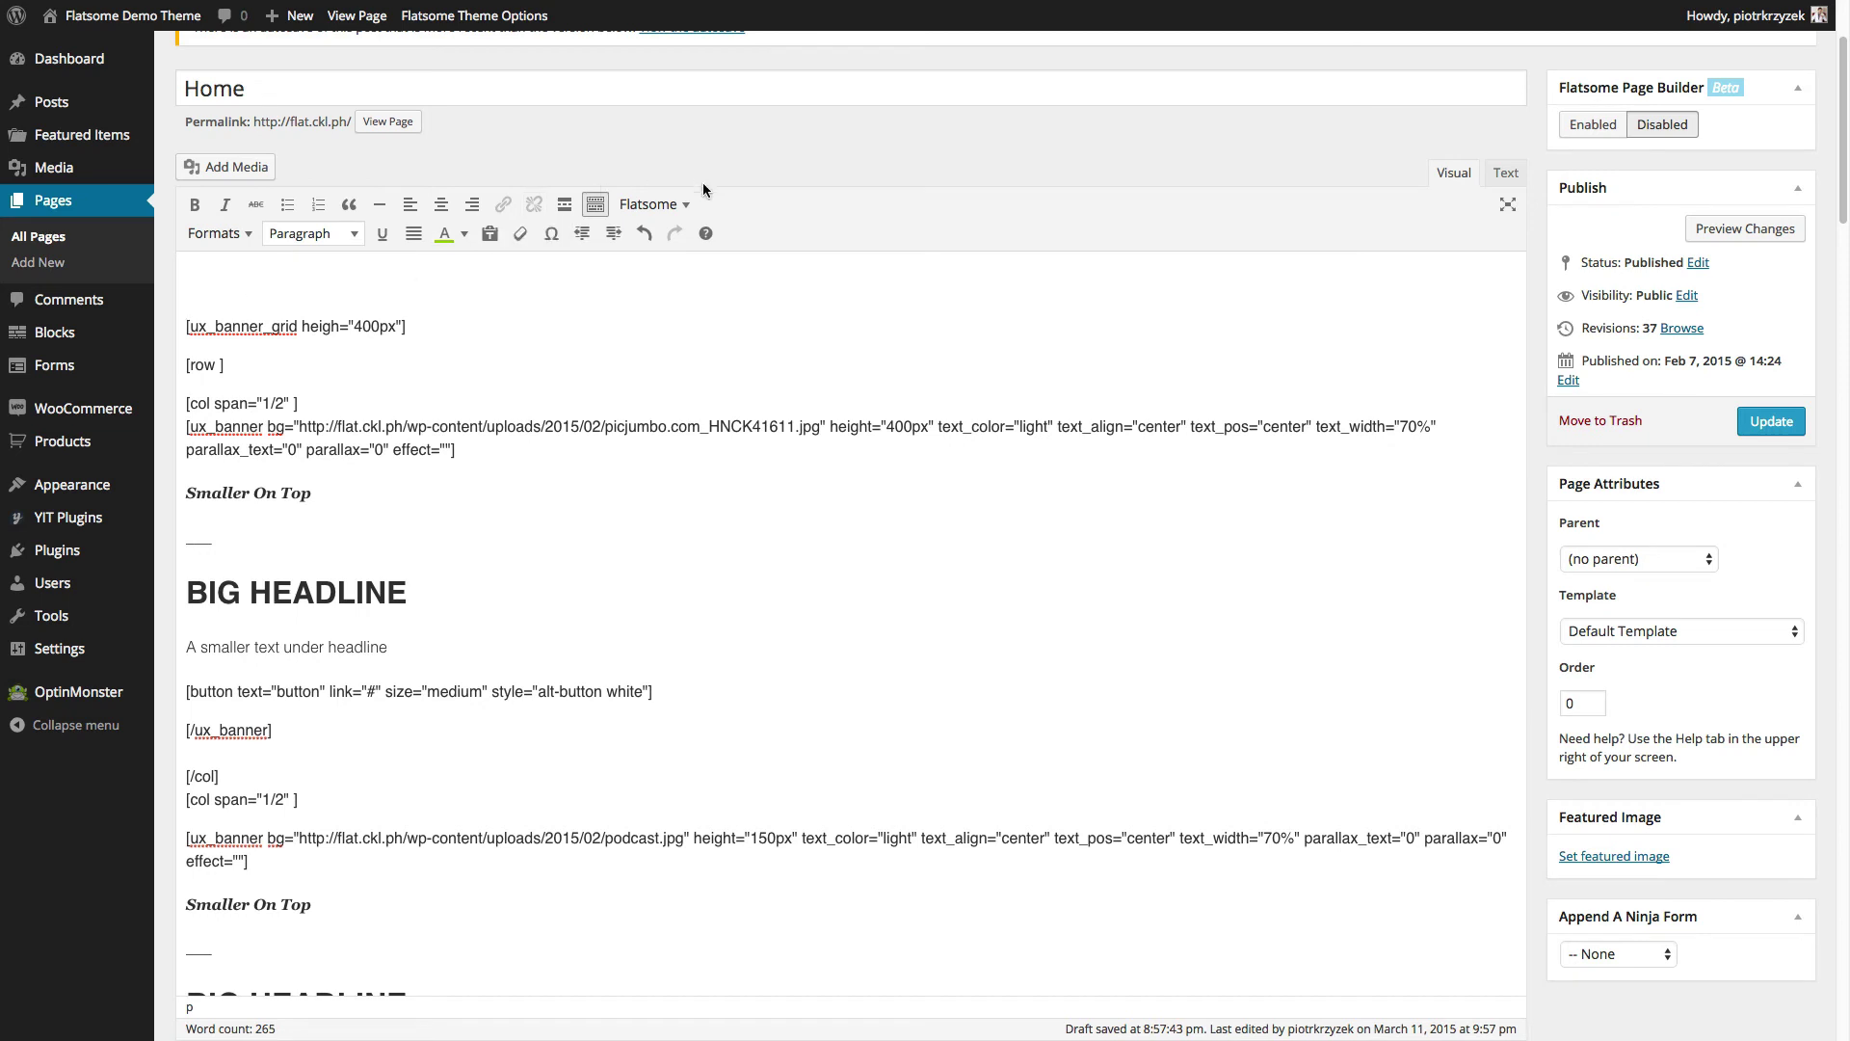
pyautogui.click(665, 204)
pyautogui.moveTo(707, 309)
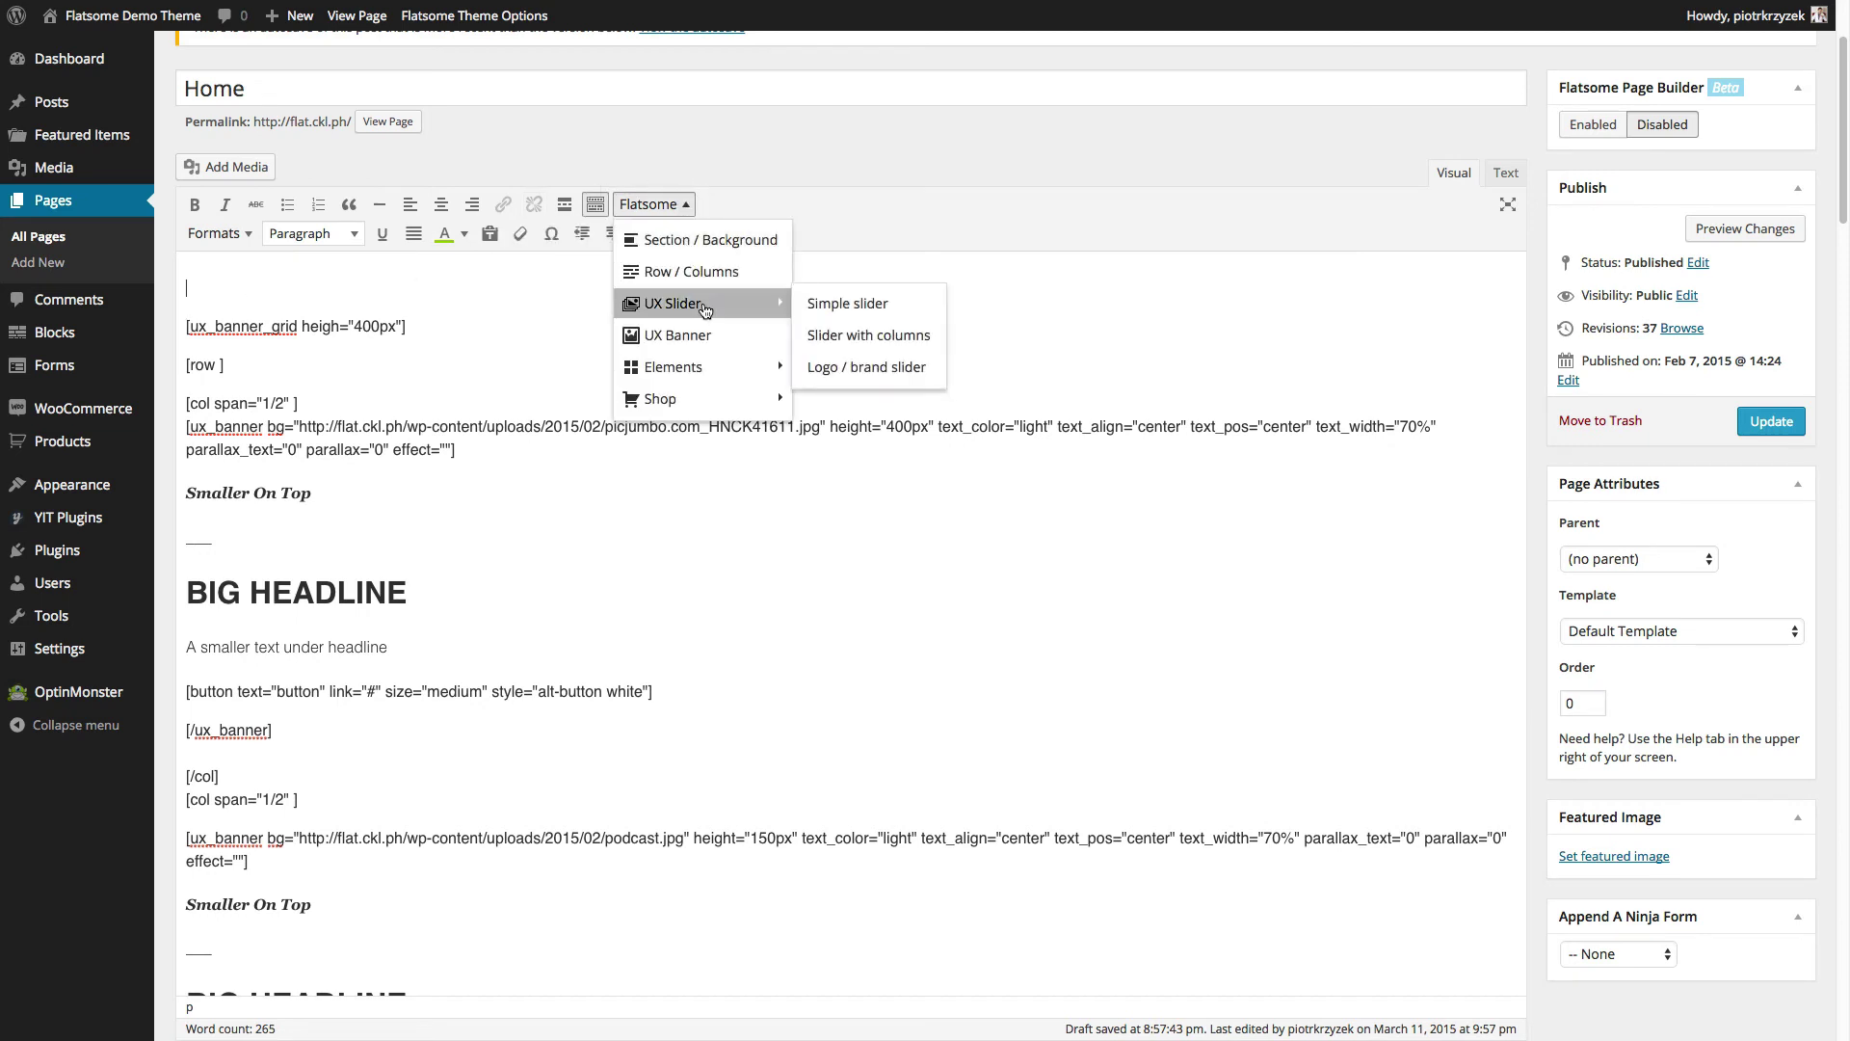
pyautogui.click(848, 304)
pyautogui.moveTo(479, 265); pyautogui.dragTo(395, 545)
pyautogui.press('BackSpace')
pyautogui.press('Return')
# Cut the whole banner grid from below the slider and paste it twice between the slider's opening and closing tags
pyautogui.scroll(-2, 409, 517)
pyautogui.click(474, 440)
pyautogui.scroll(-12, 474, 440)
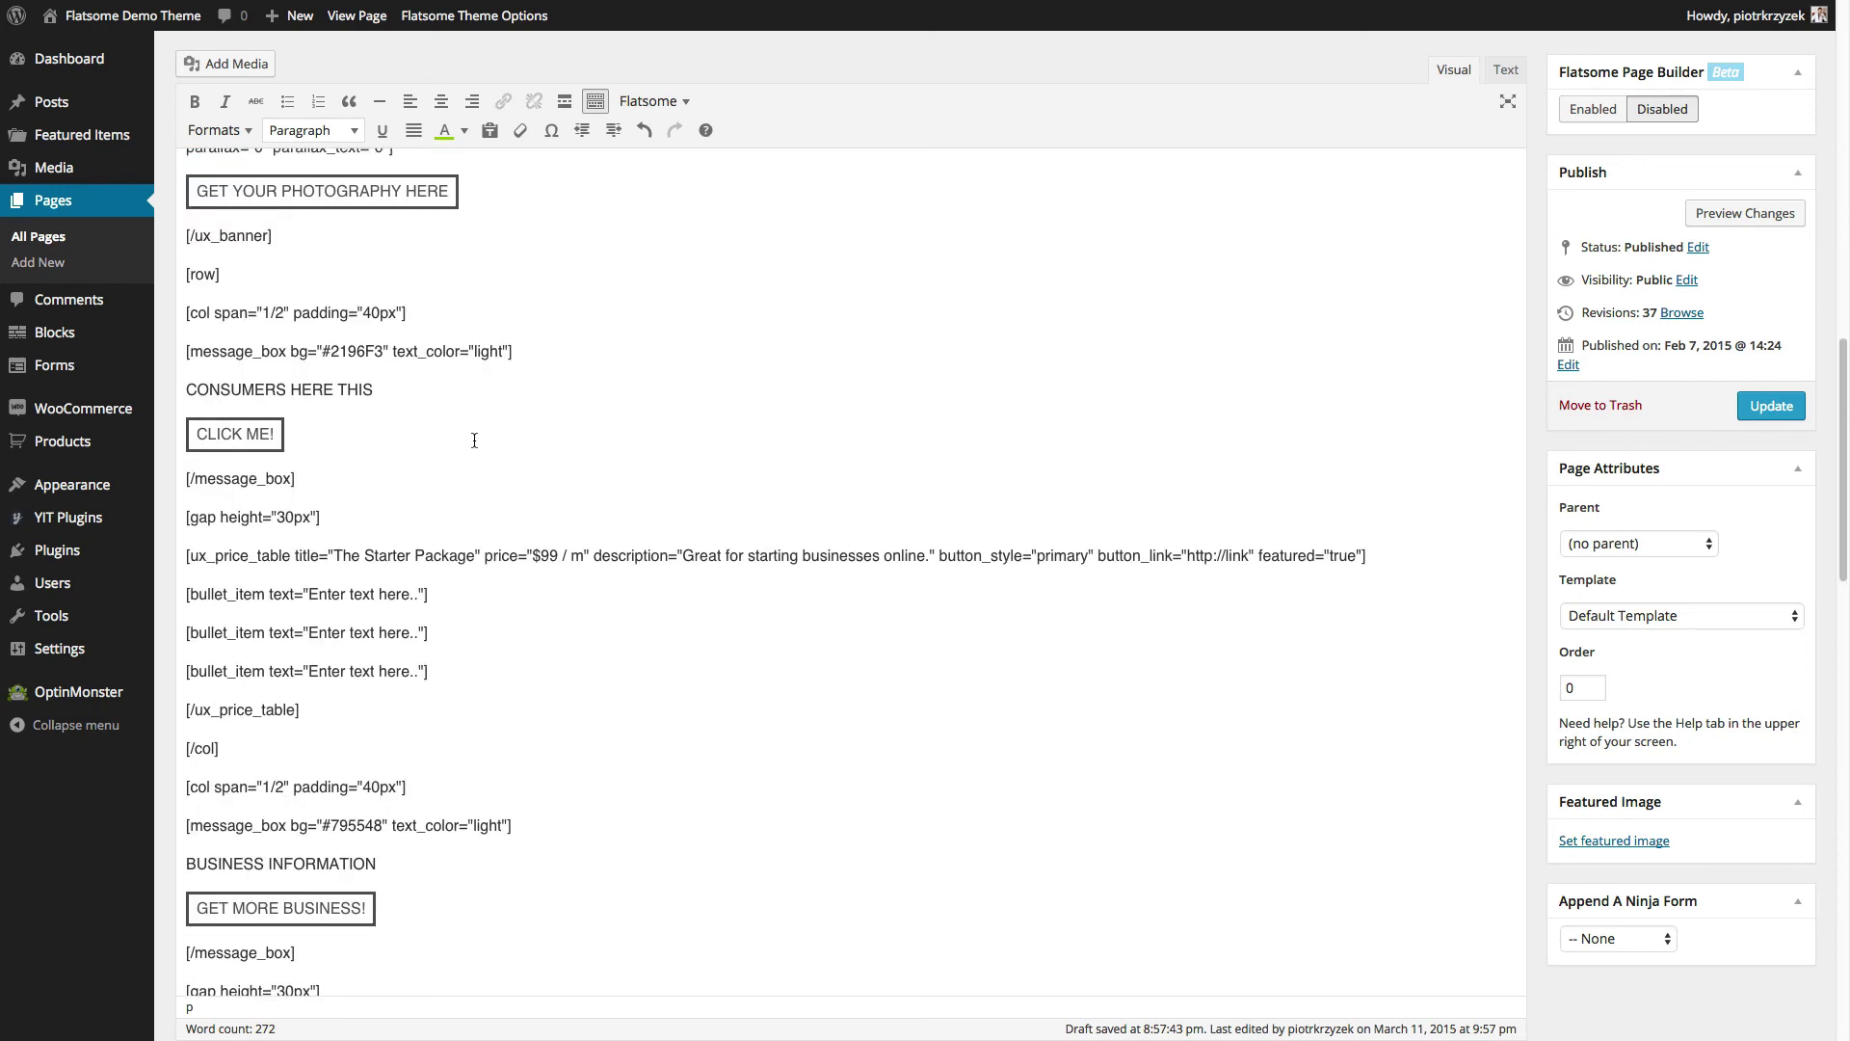
pyautogui.scroll(15, 475, 441)
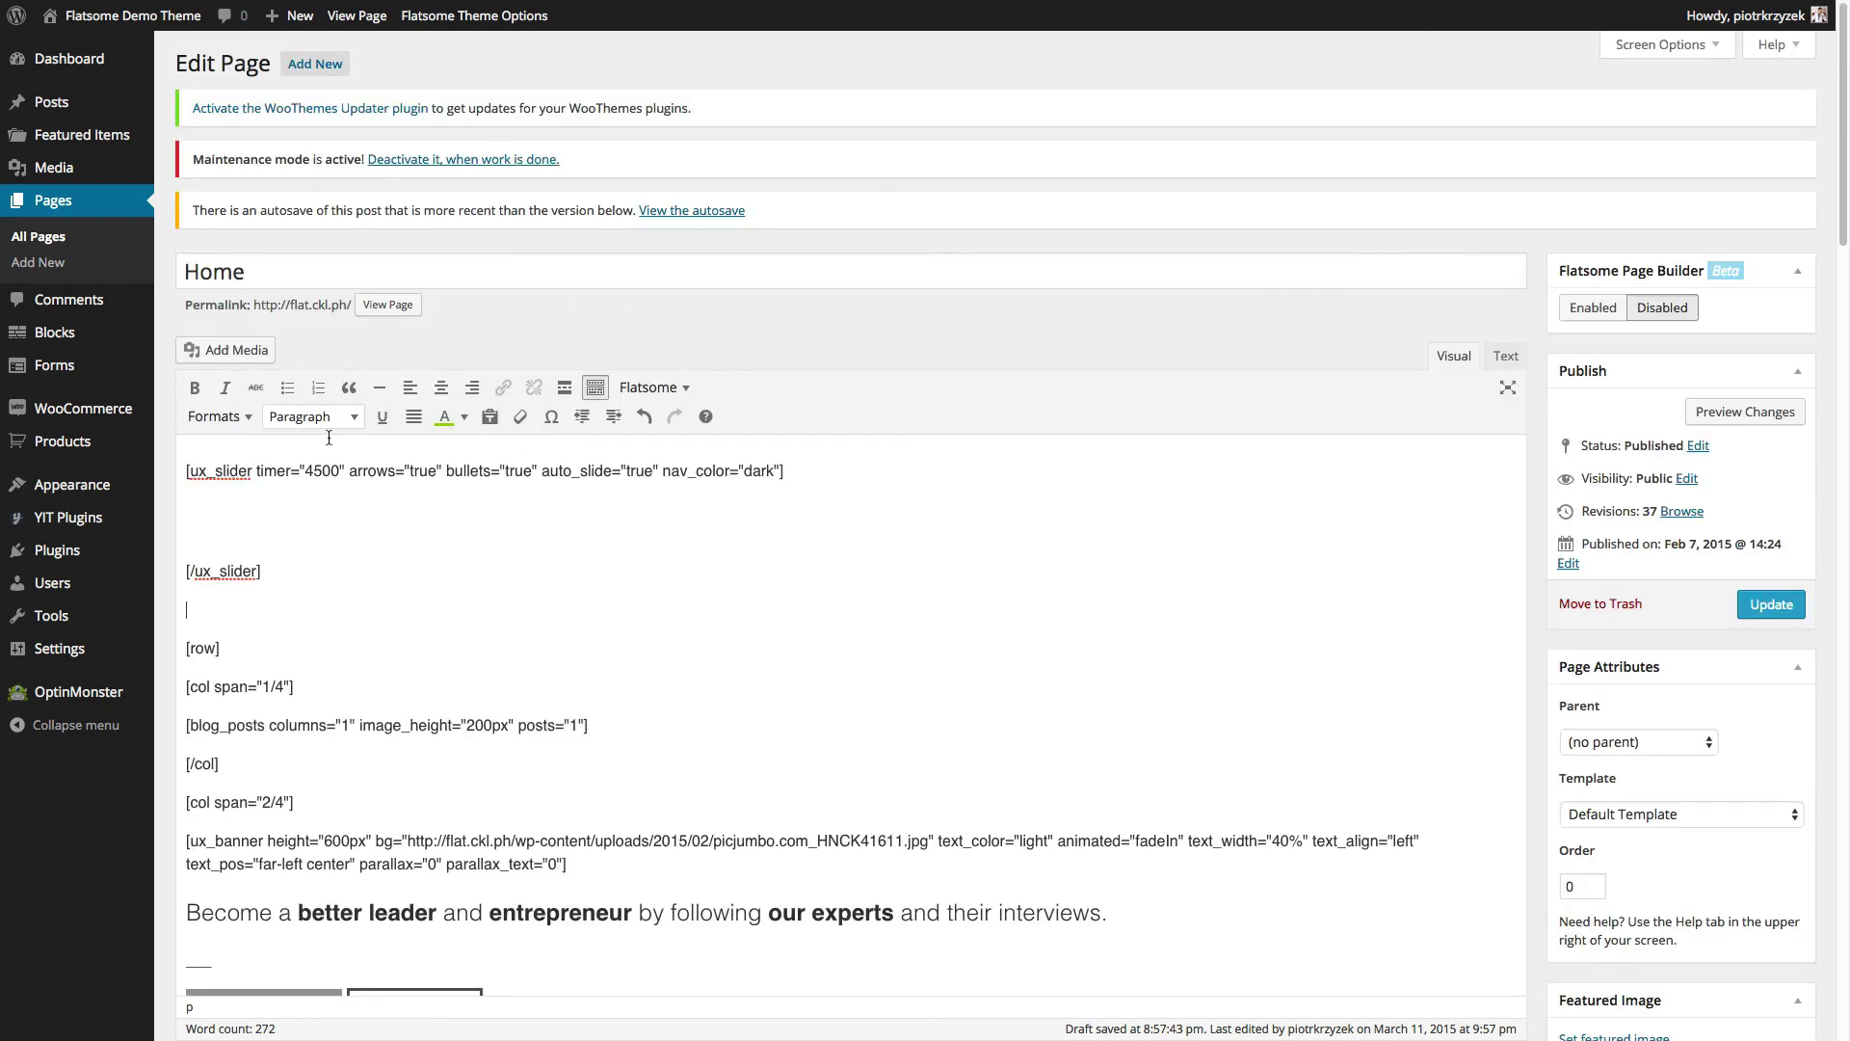
pyautogui.hotkey('ctrl', 'v')
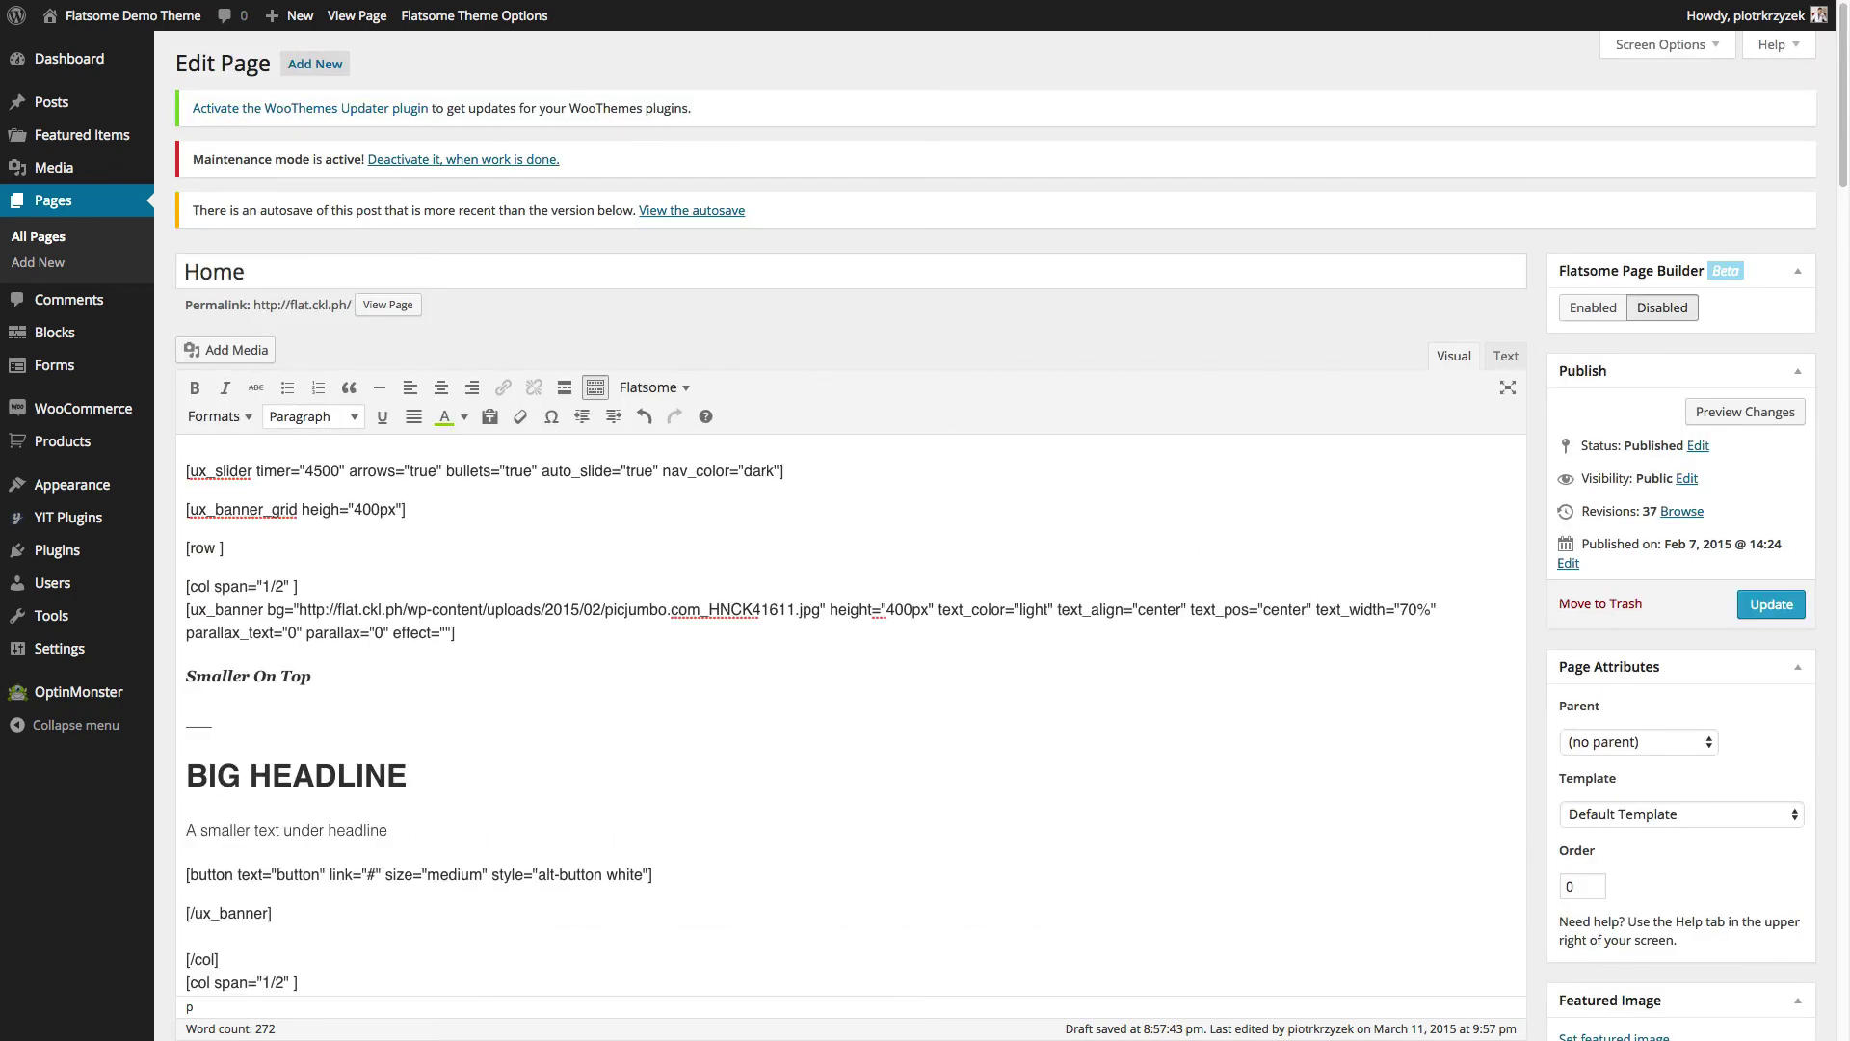
pyautogui.scroll(-5, 848, 579)
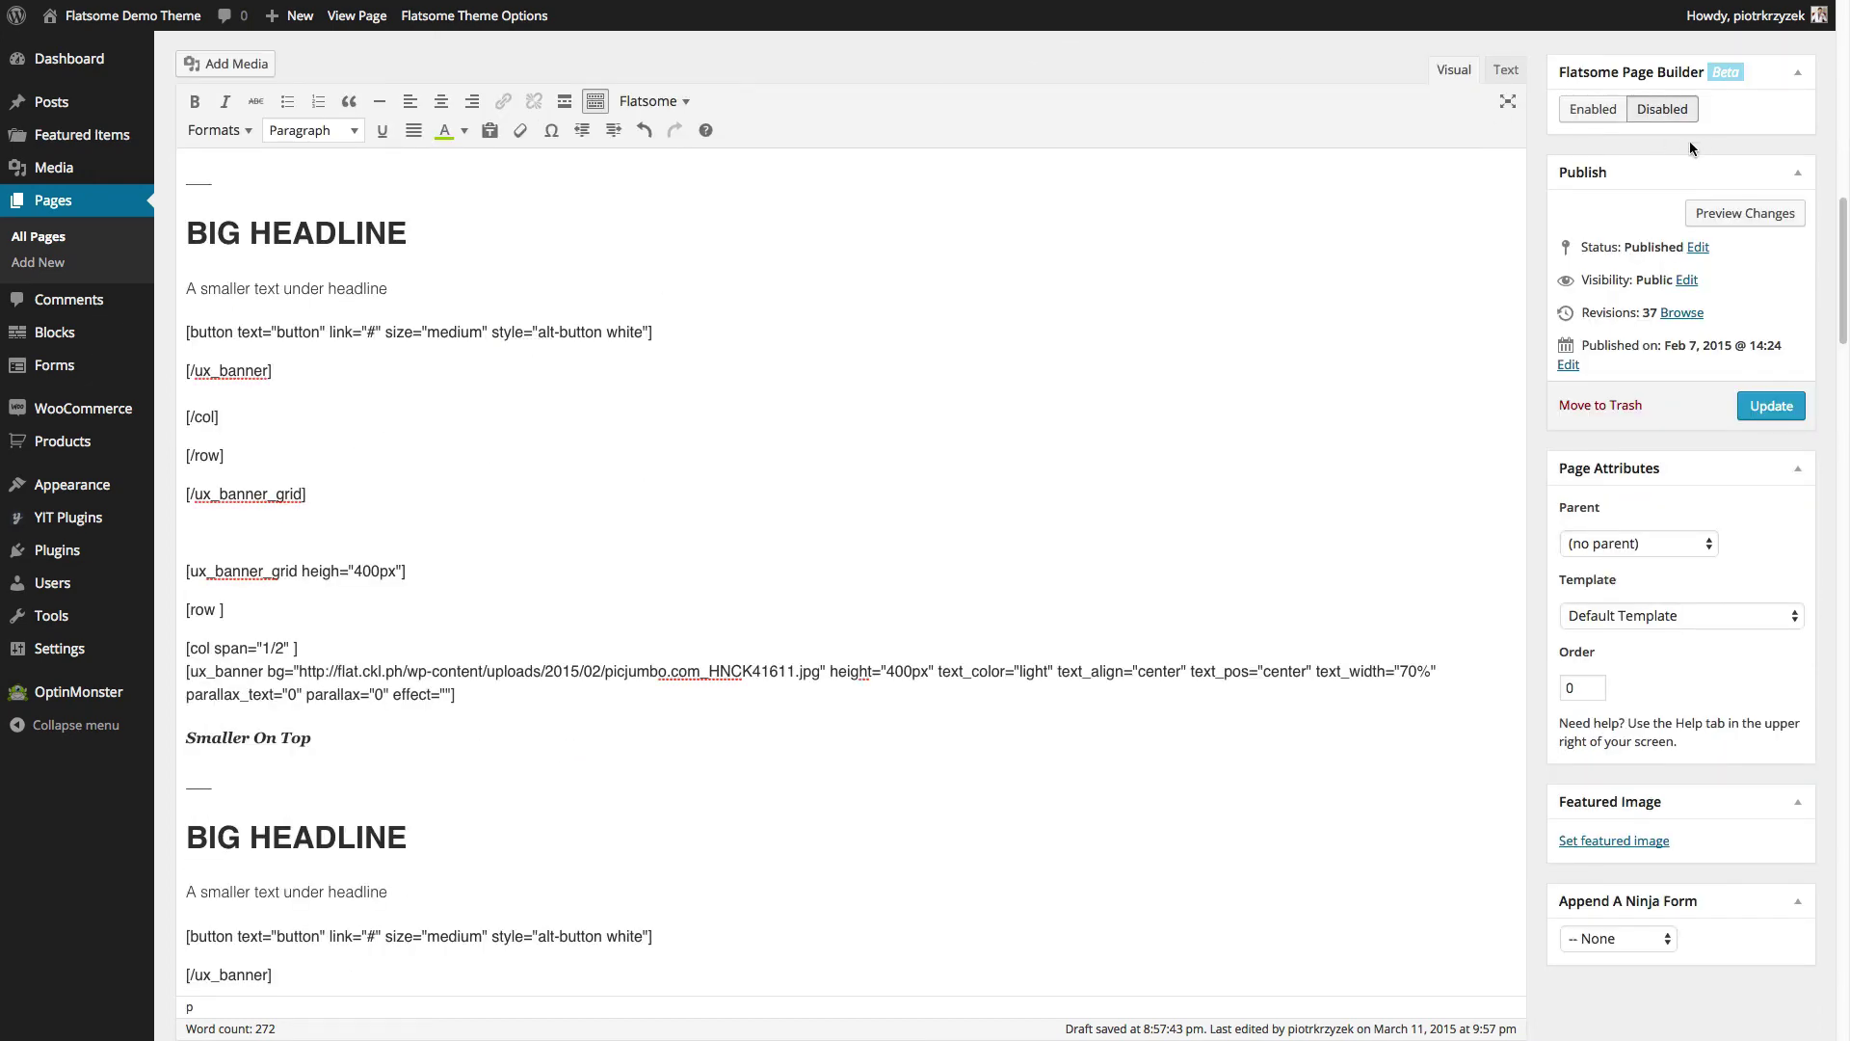
# Preview the page changes and advance the slider through its banner grid slides
pyautogui.click(1735, 212)
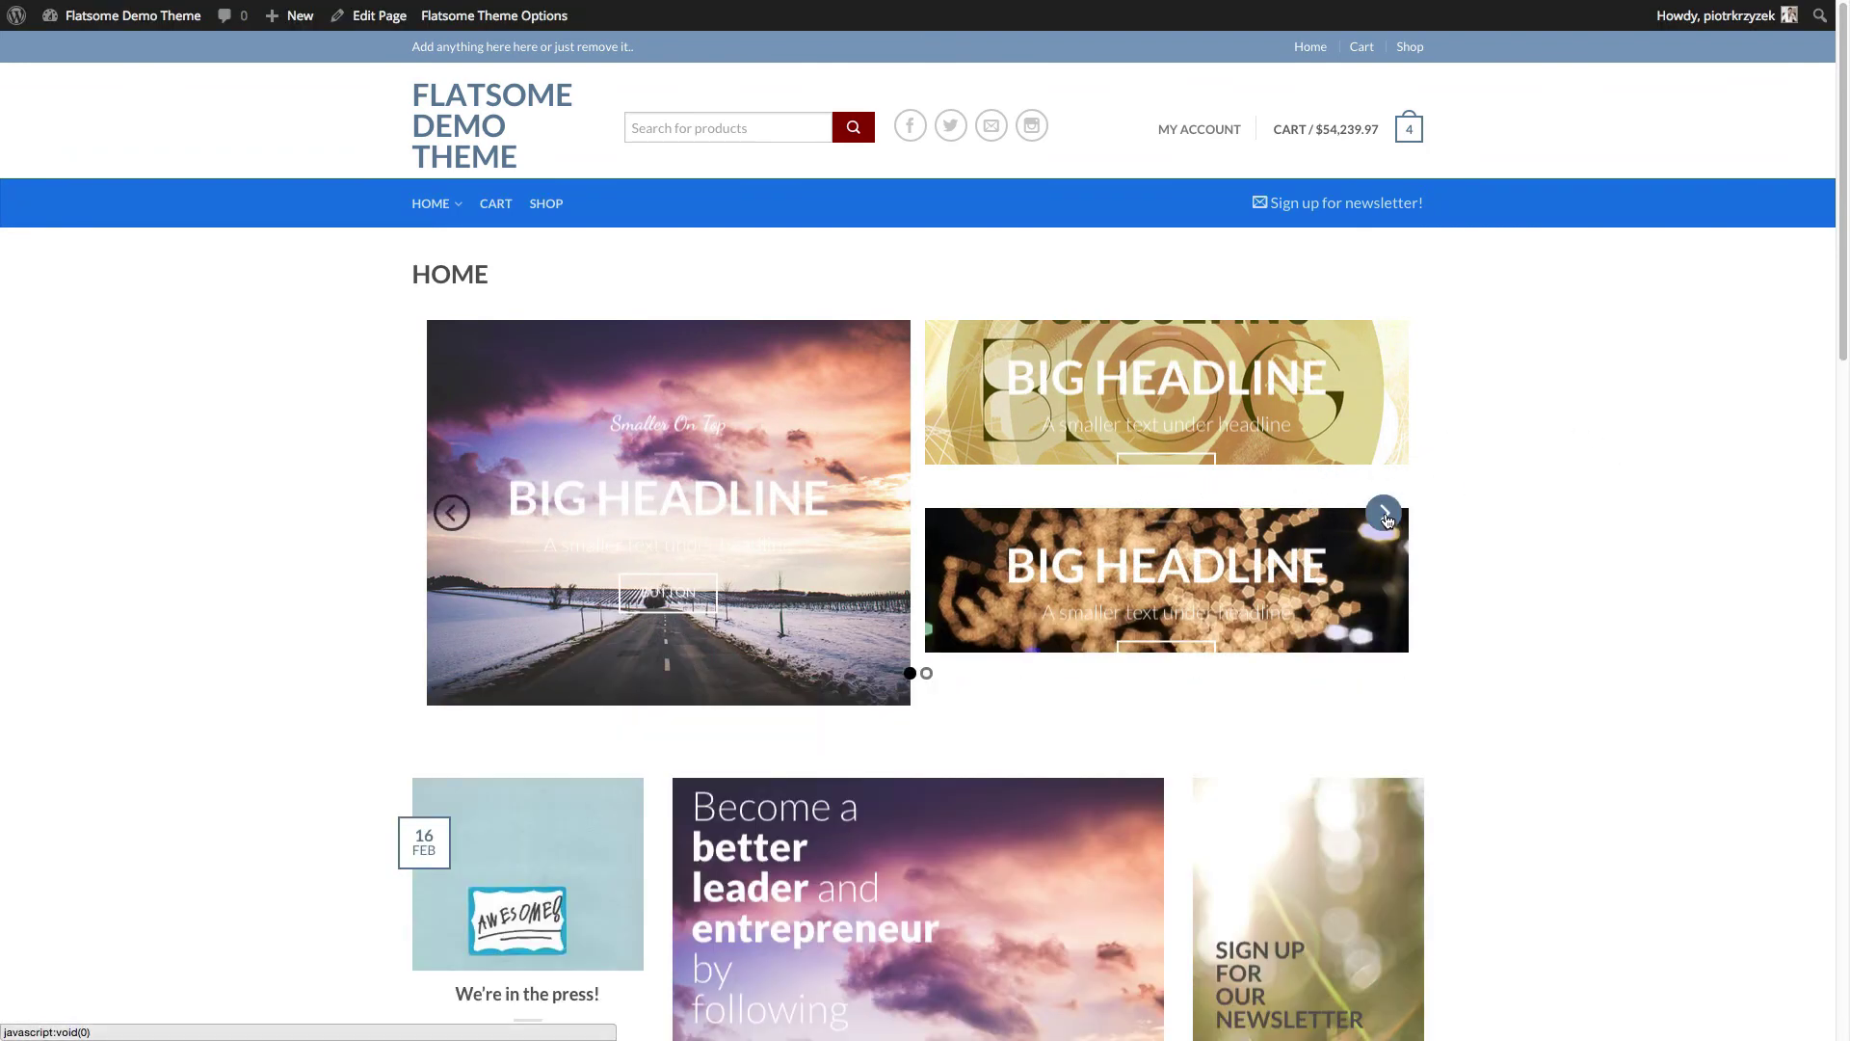
pyautogui.click(1385, 513)
pyautogui.click(1385, 513)
pyautogui.click(1384, 510)
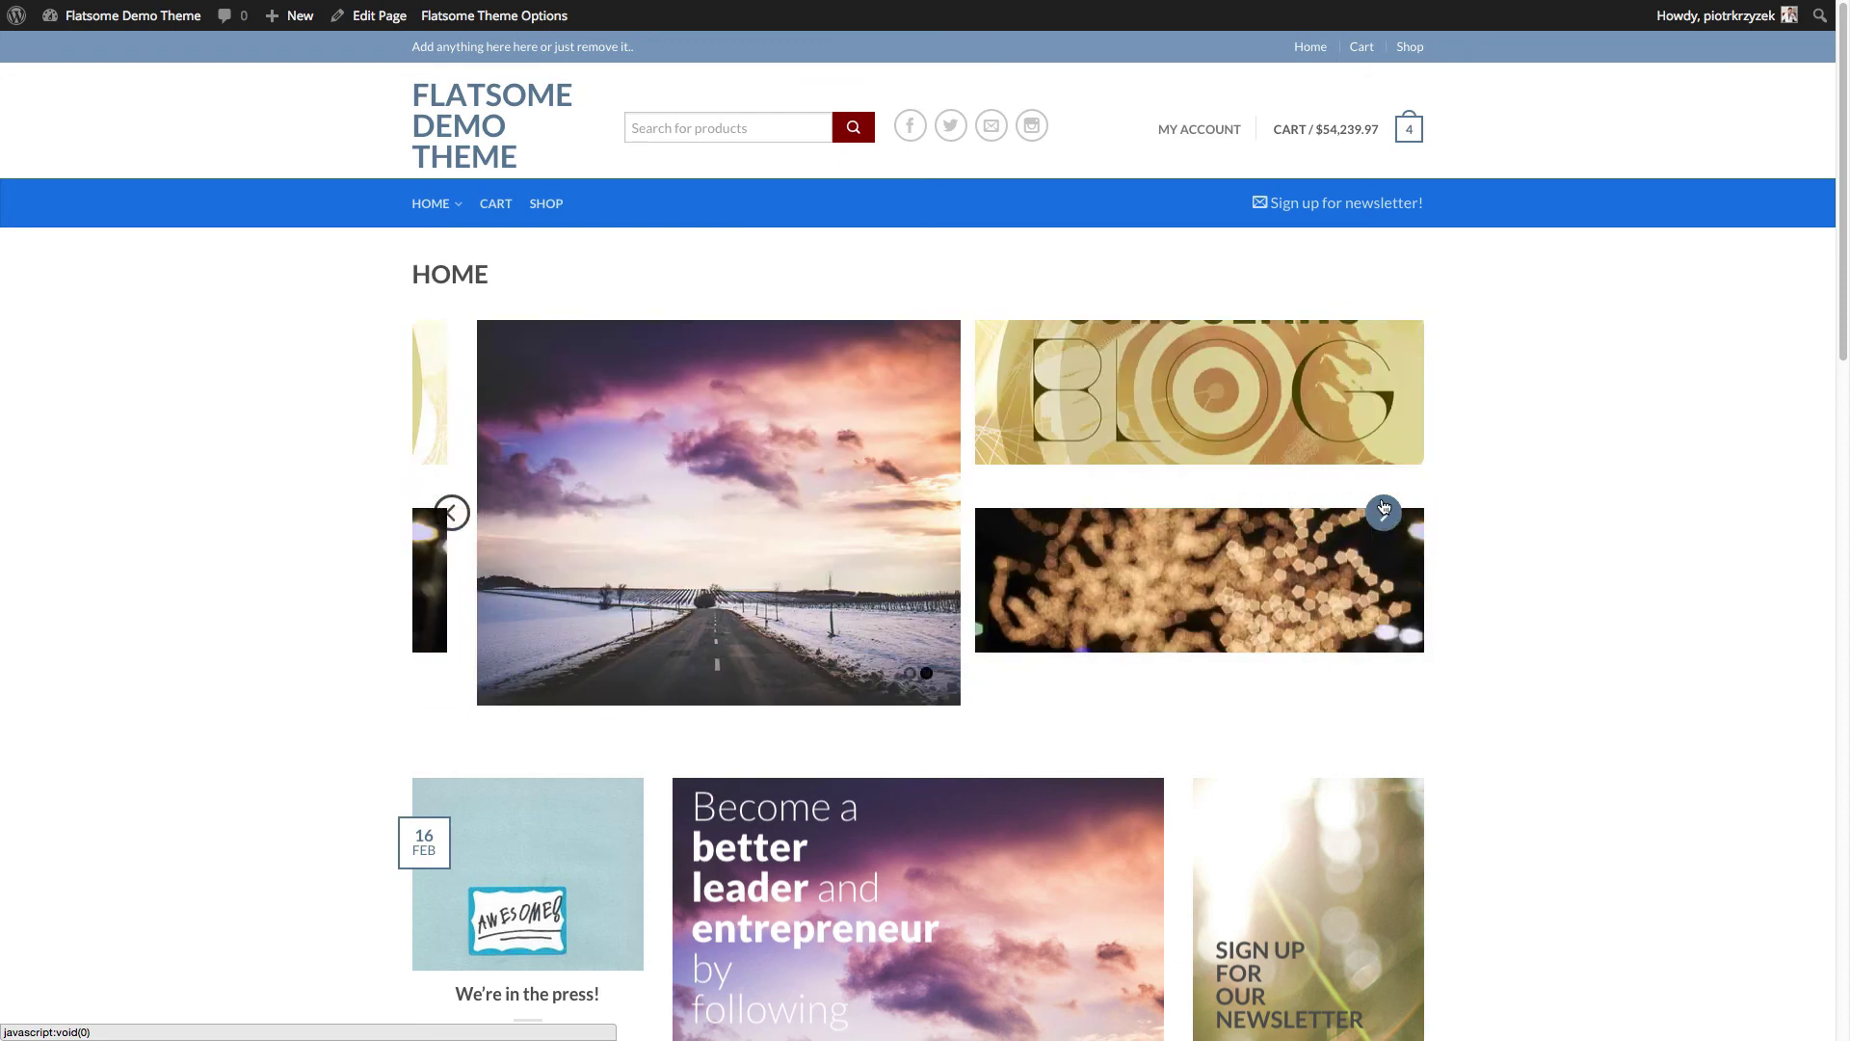